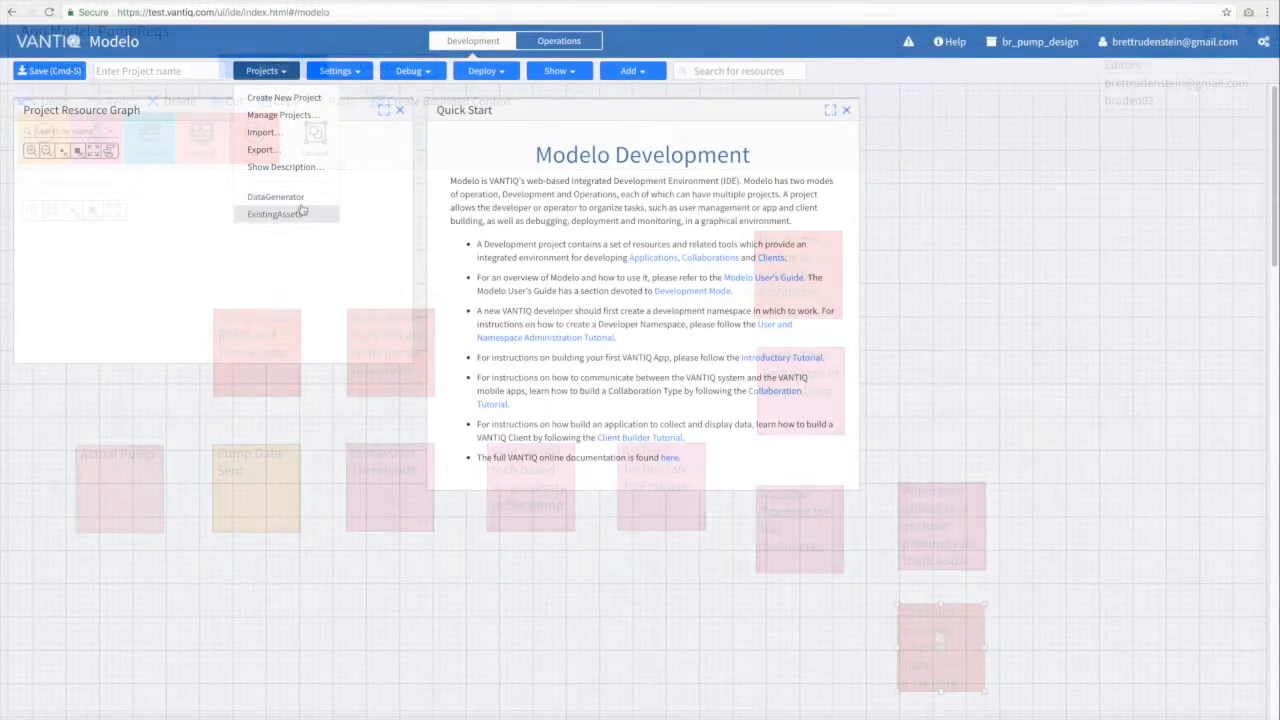
Open the ExistingAssets project without saving the current one, and display its pumps and technicians types.
{"action": "left_click", "coordinate": [287, 213]}
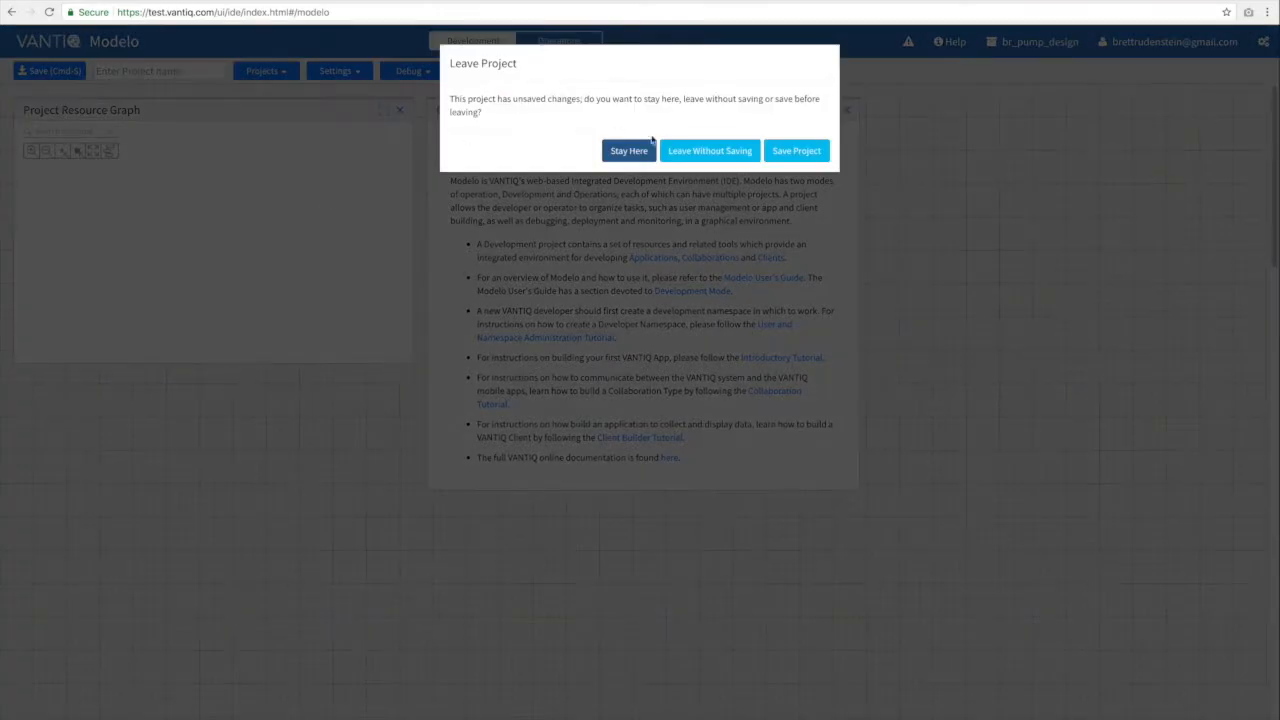
{"action": "left_click", "coordinate": [704, 150]}
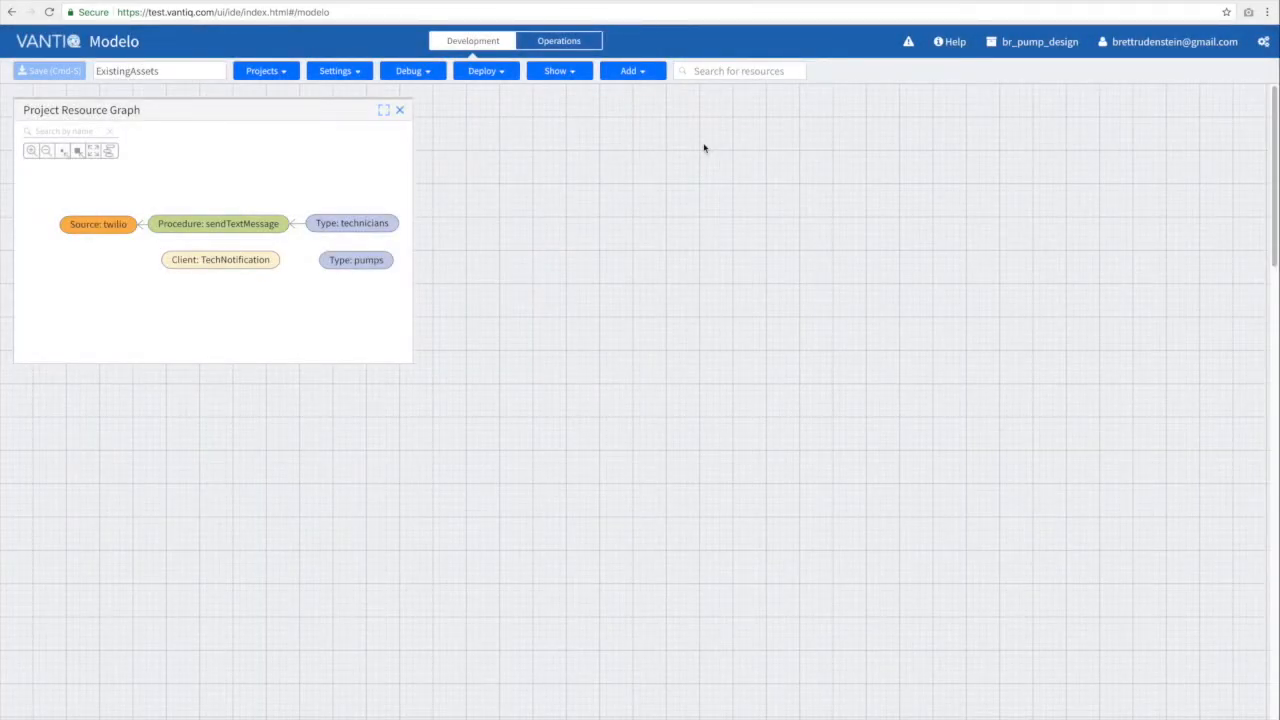
{"action": "left_click", "coordinate": [378, 264]}
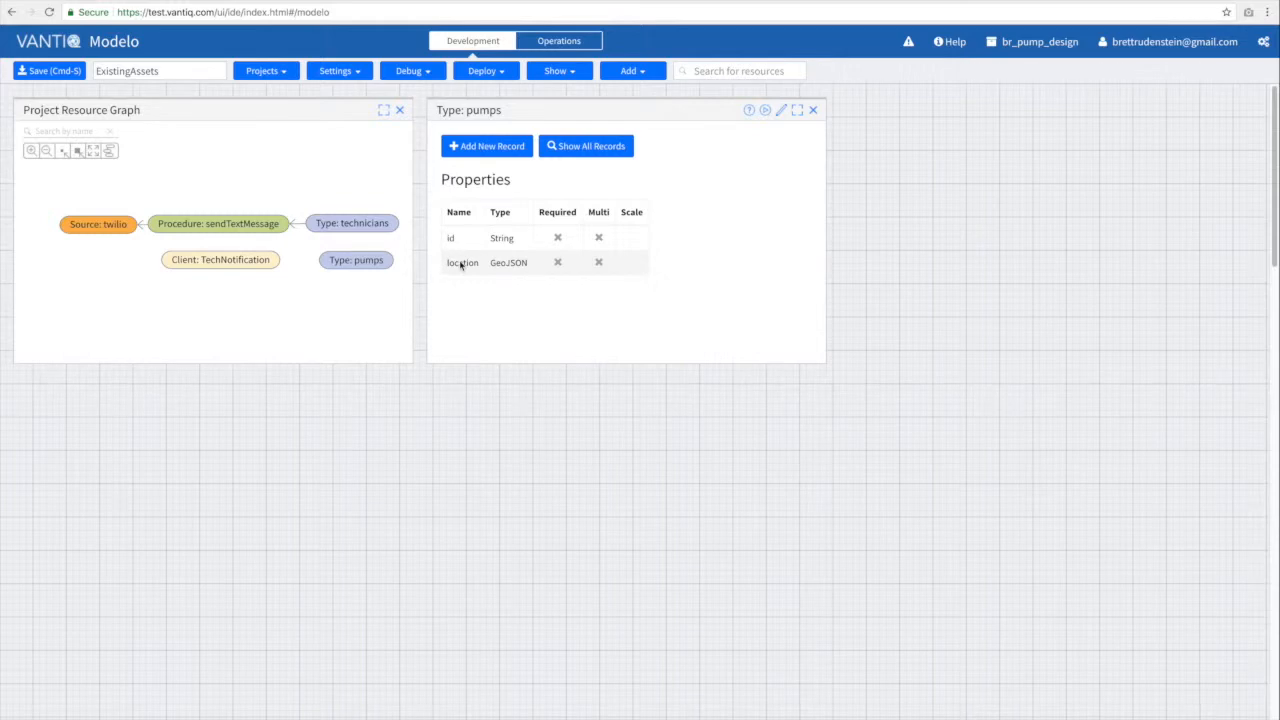
{"action": "left_click", "coordinate": [377, 227]}
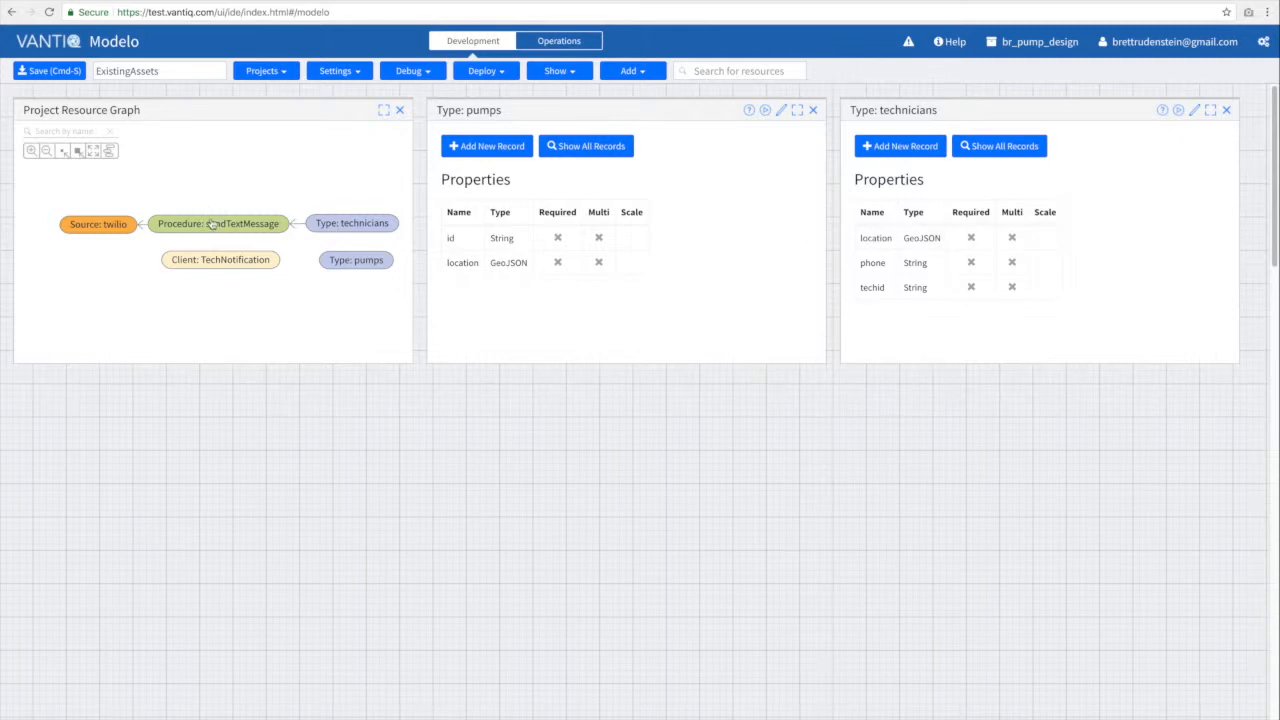
Open the TechNotification client and the sendTextMessage procedure from the resource graph for viewing.
{"action": "left_click", "coordinate": [204, 259]}
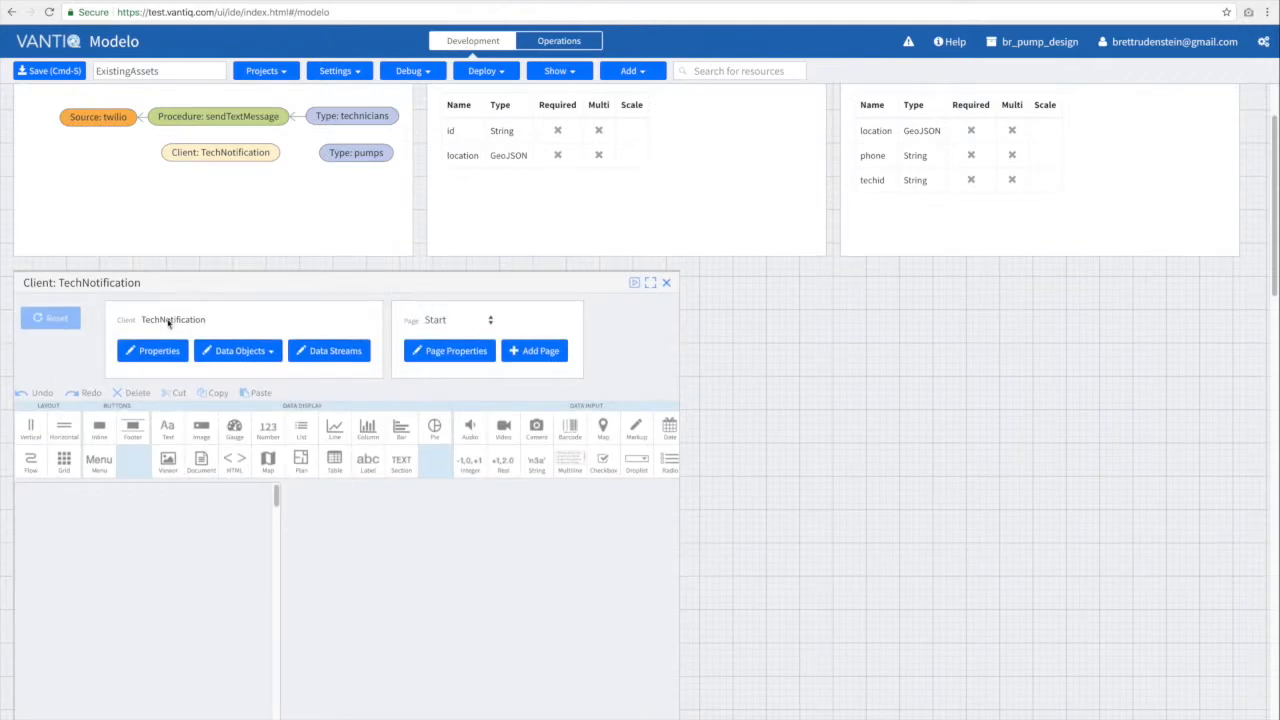
{"action": "scroll", "coordinate": [422, 230], "scroll_direction": "up", "scroll_amount": 2}
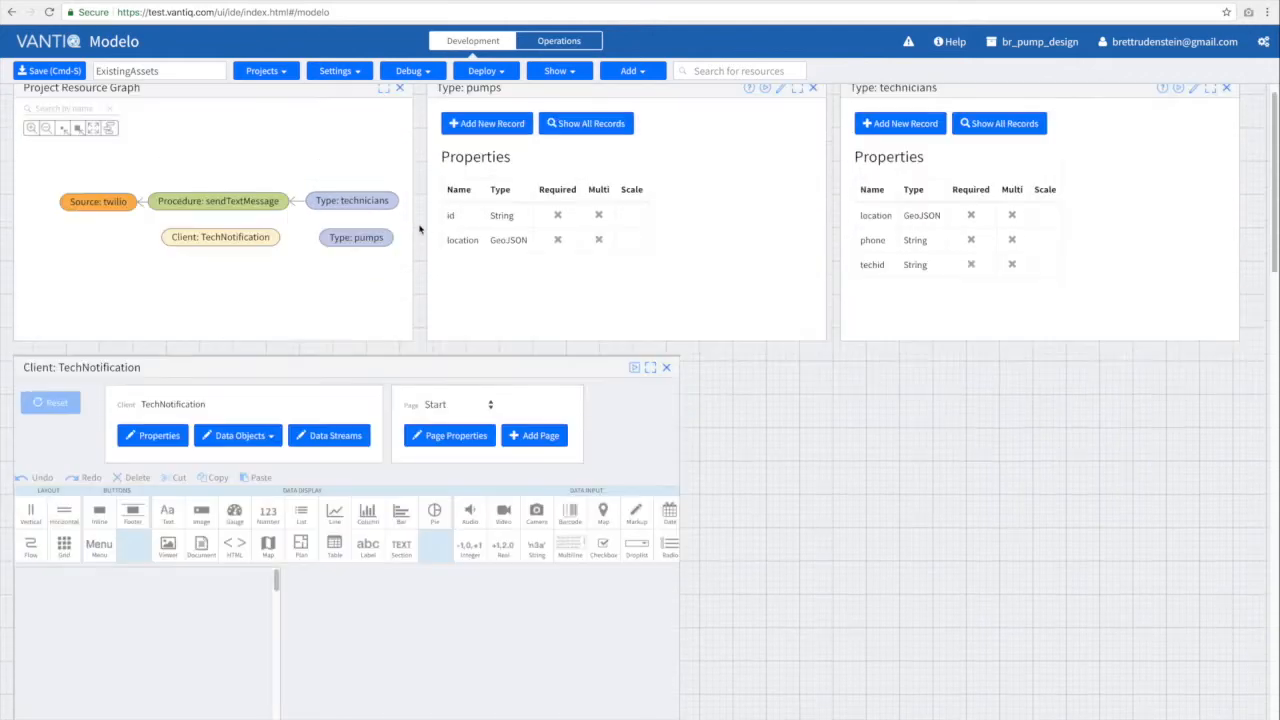
{"action": "left_click", "coordinate": [236, 231]}
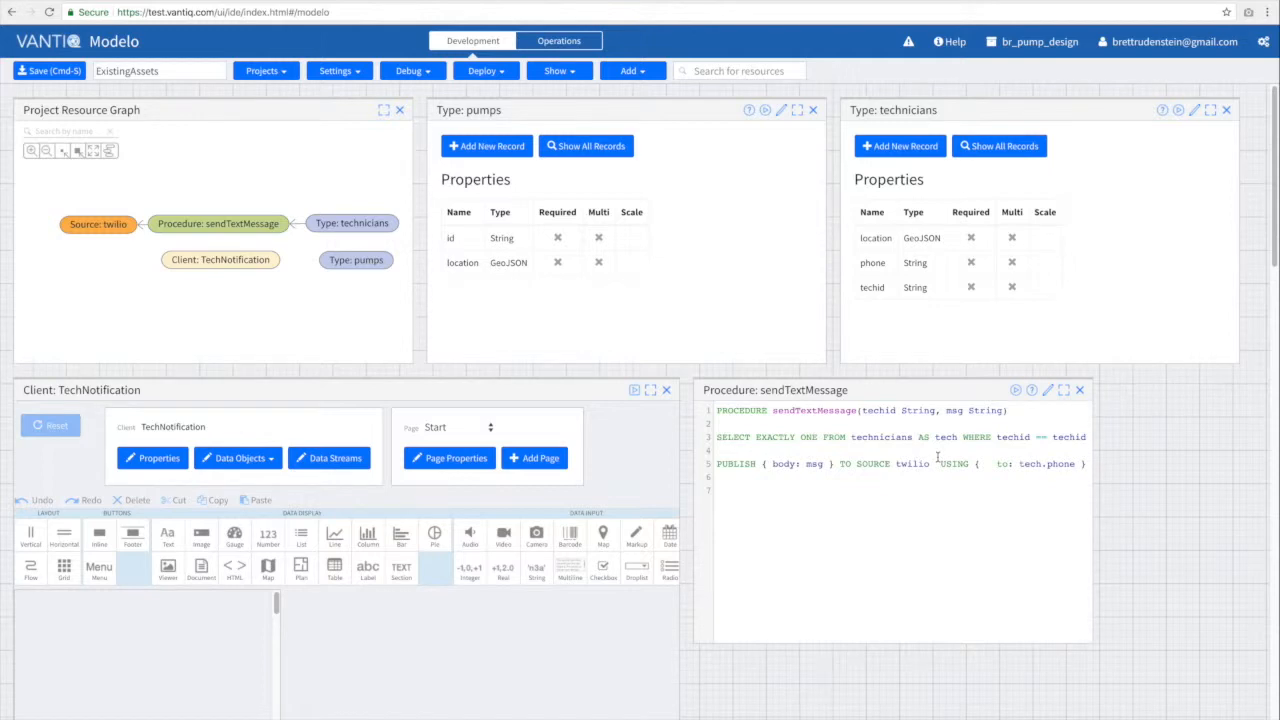
Execute the sendTextMessage procedure with the message Hello World, and save the ExistingAssets project.
{"action": "left_click", "coordinate": [1016, 394]}
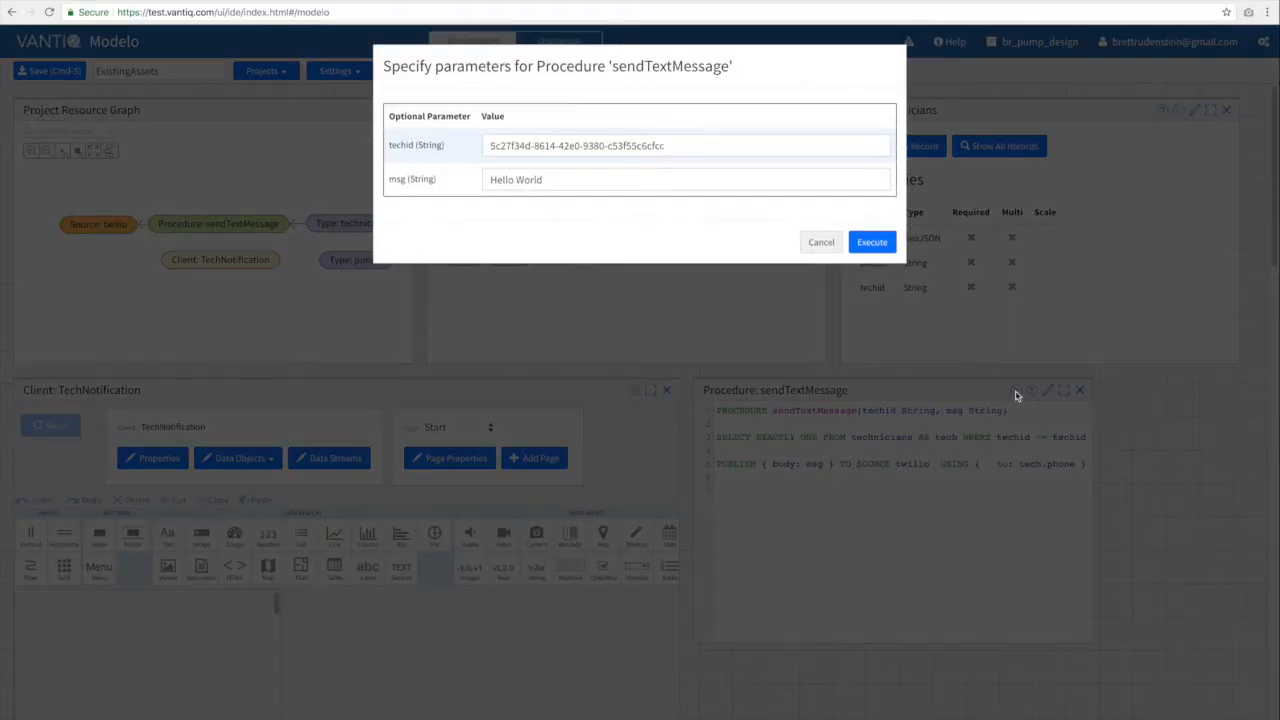
{"action": "left_click", "coordinate": [872, 247]}
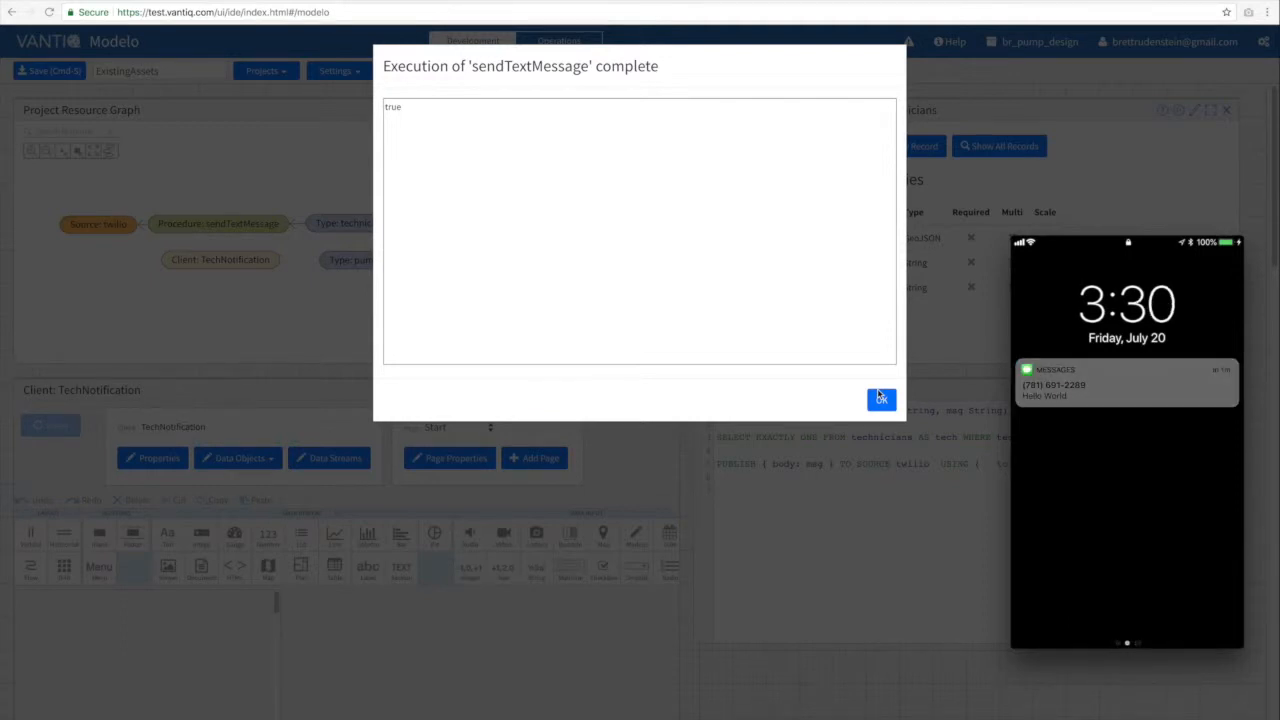
{"action": "left_click", "coordinate": [881, 401]}
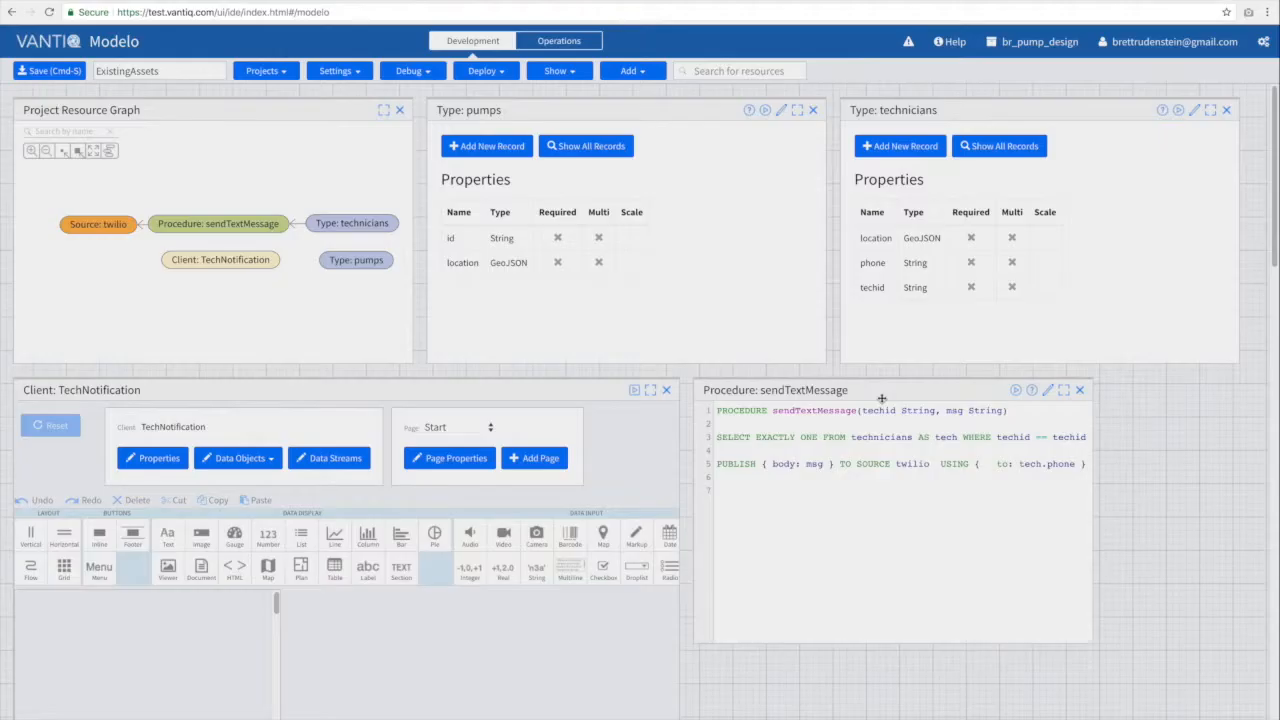
{"action": "left_click", "coordinate": [75, 72]}
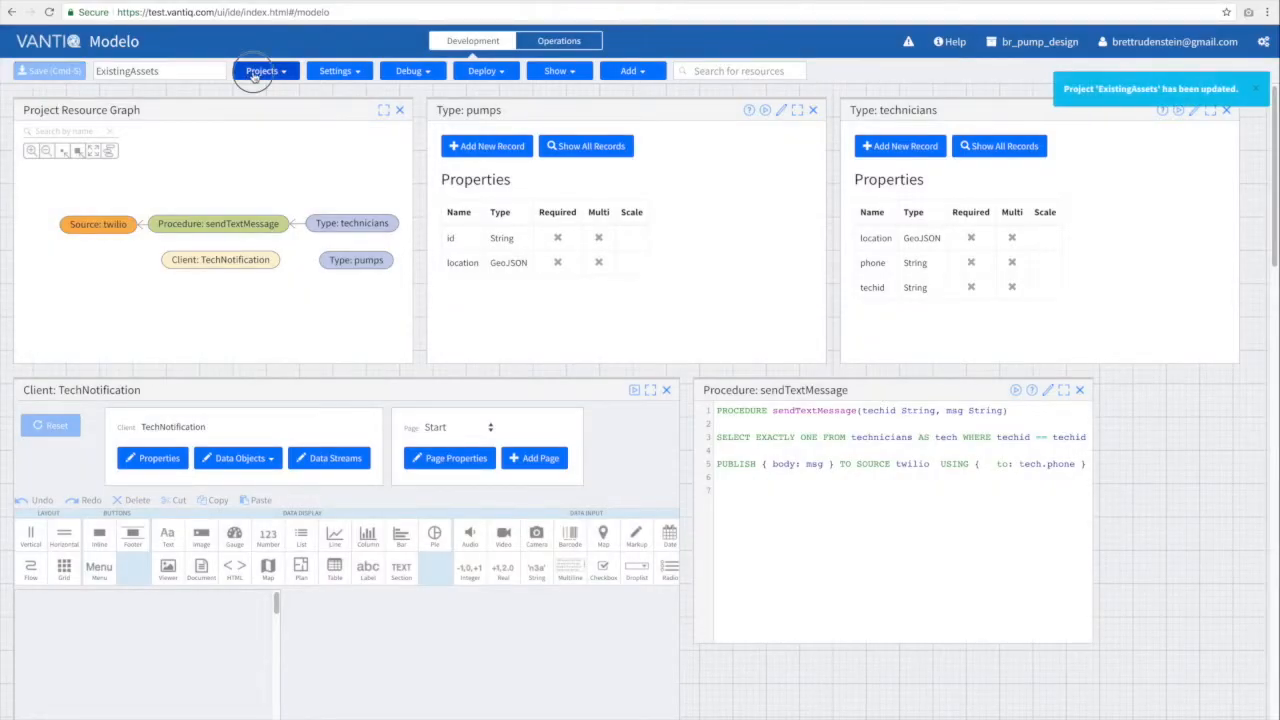
Create a new project named Requirements and save it.
{"action": "left_click", "coordinate": [262, 71]}
{"action": "left_click", "coordinate": [284, 99]}
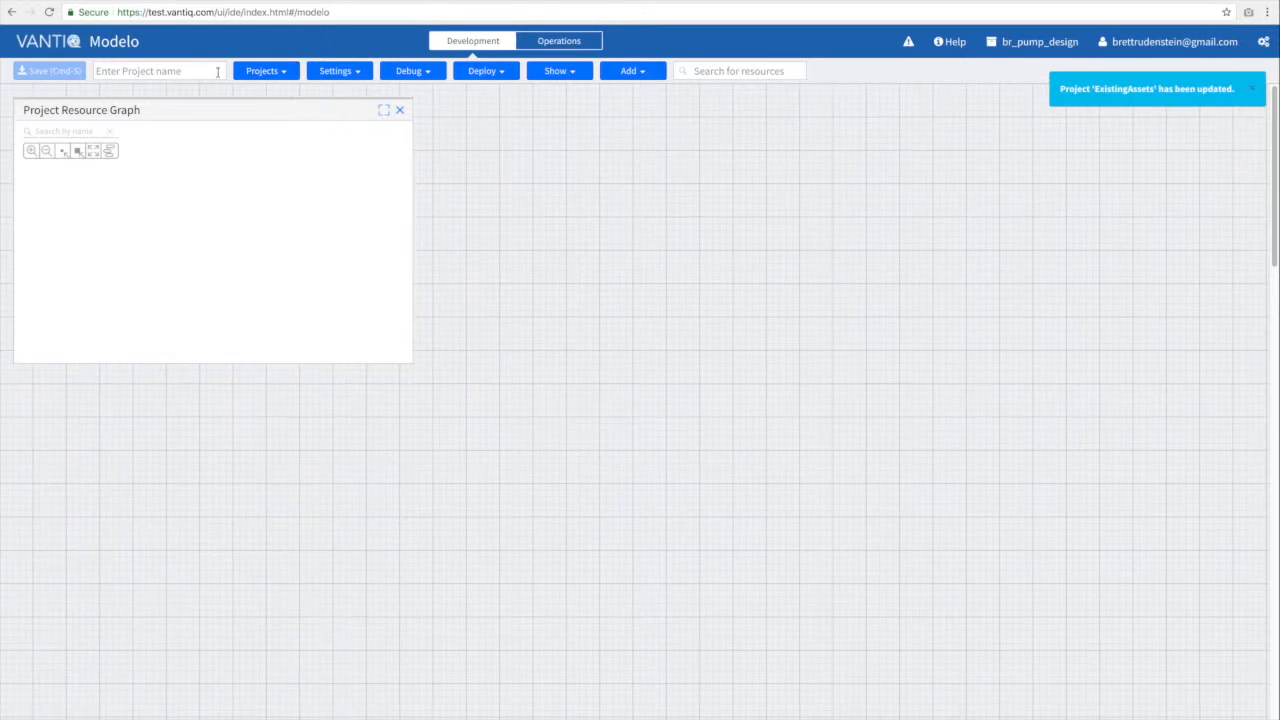
{"action": "left_click", "coordinate": [175, 70]}
{"action": "type", "text": "R"}
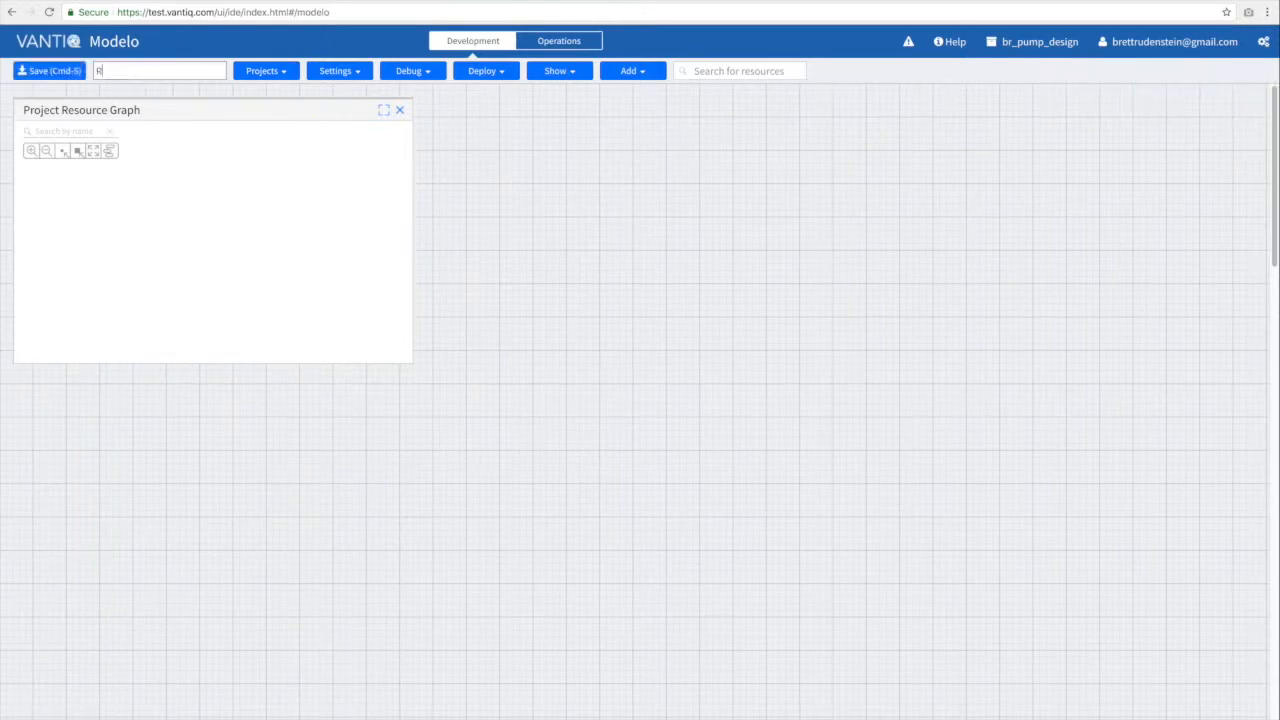
{"action": "type", "text": "equirements"}
{"action": "left_click", "coordinate": [76, 74]}
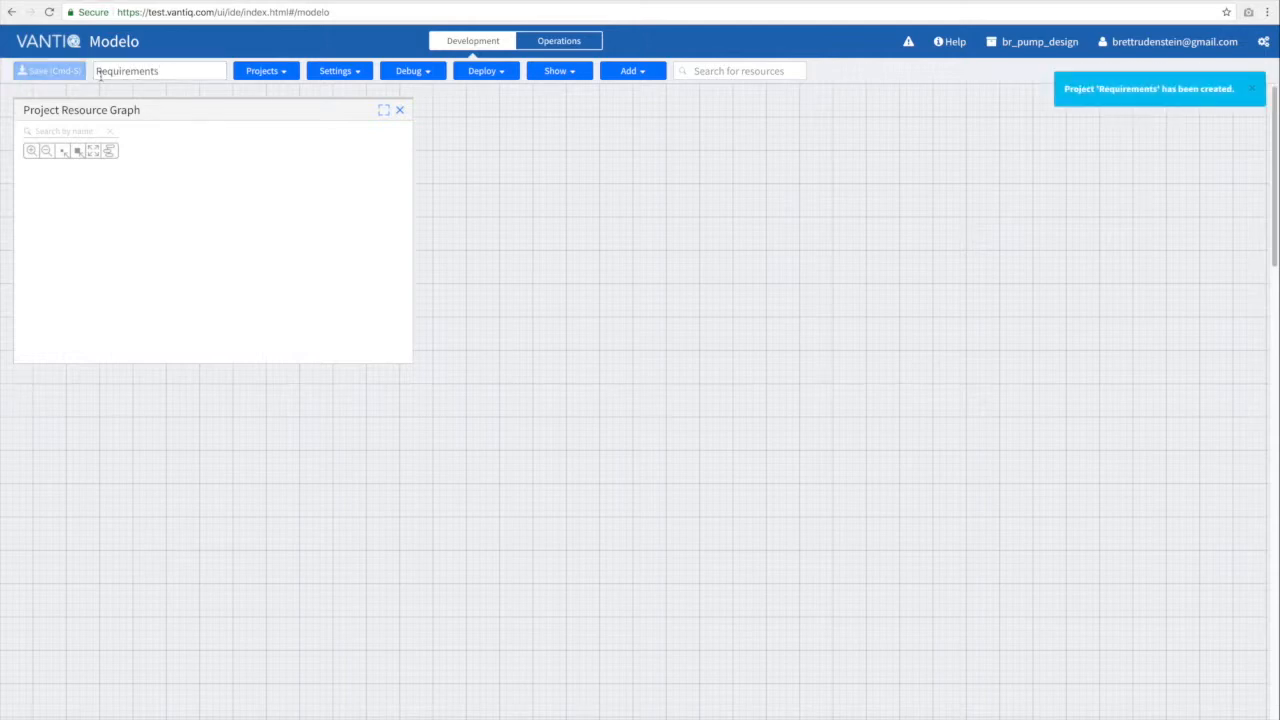
Add a new app model named PumpReqs to the Requirements project and save the project.
{"action": "left_click", "coordinate": [622, 72]}
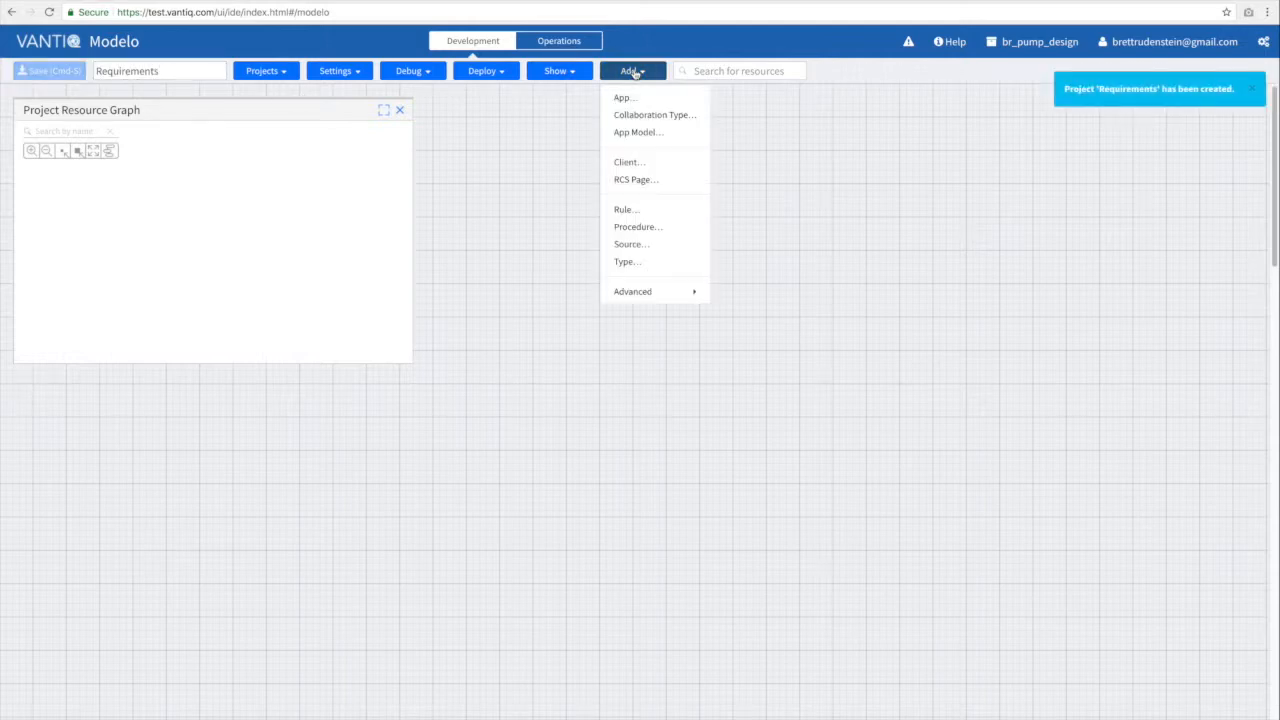
{"action": "left_click", "coordinate": [636, 132]}
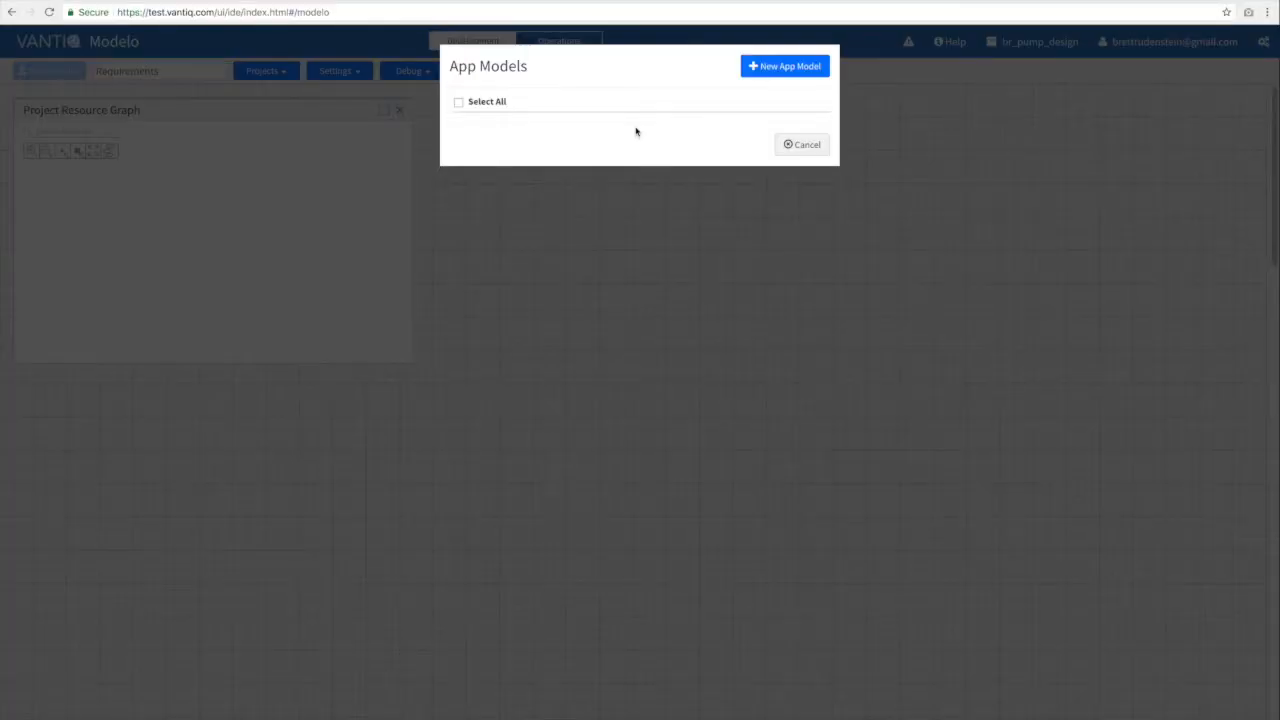
{"action": "left_click", "coordinate": [788, 66]}
{"action": "type", "text": "PumpReqs"}
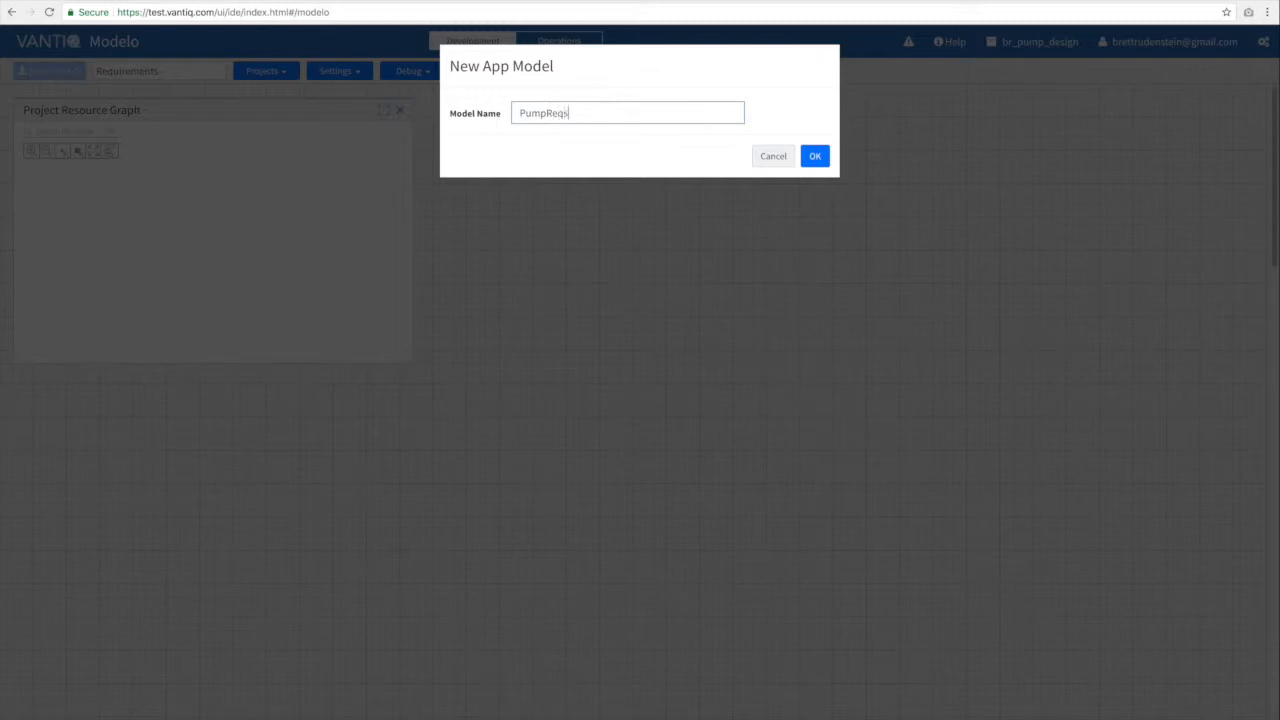
{"action": "left_click", "coordinate": [827, 161]}
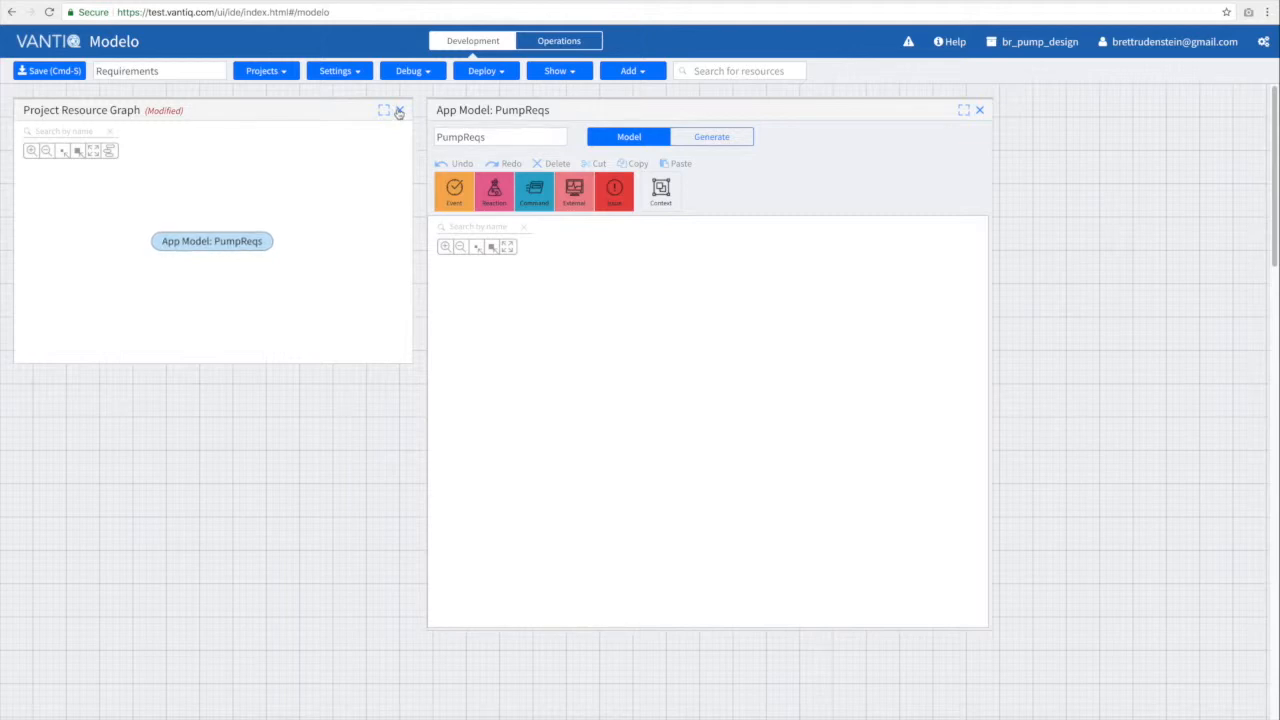
{"action": "key", "text": "super+s"}
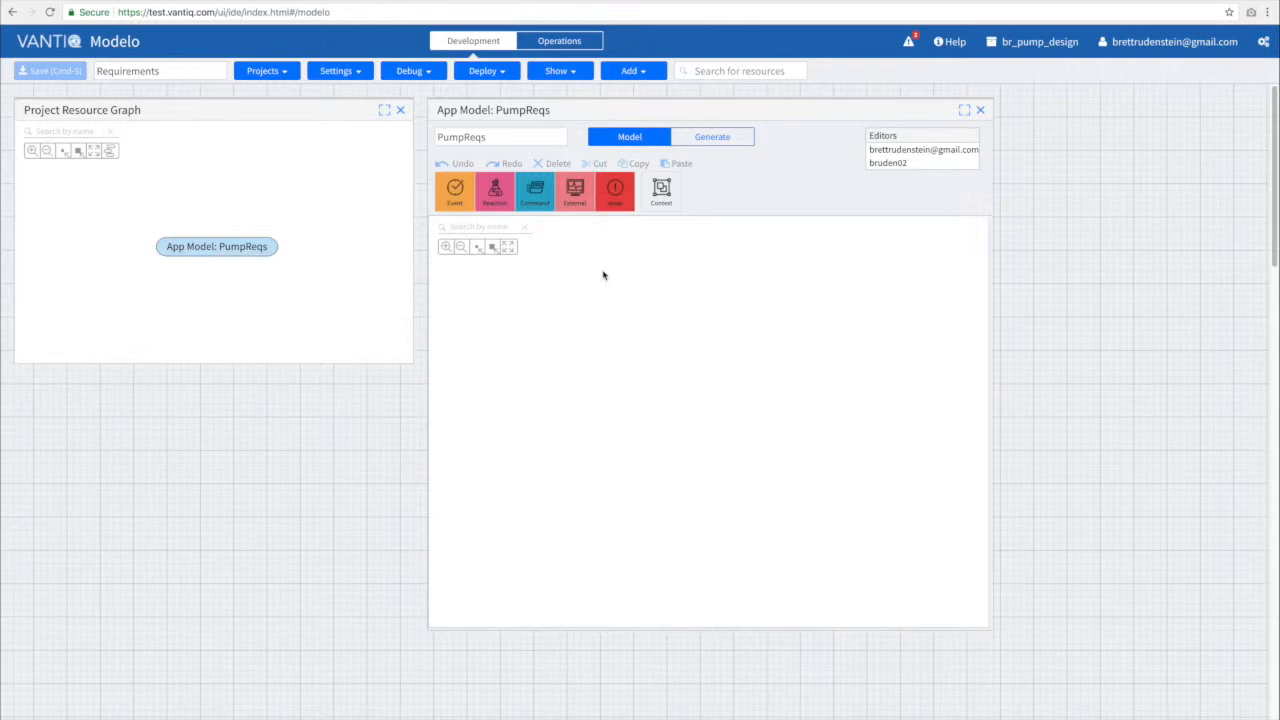
Close the Project Resource Graph and widen the PumpReqs app model pane to fill the freed space.
{"action": "left_click", "coordinate": [400, 110]}
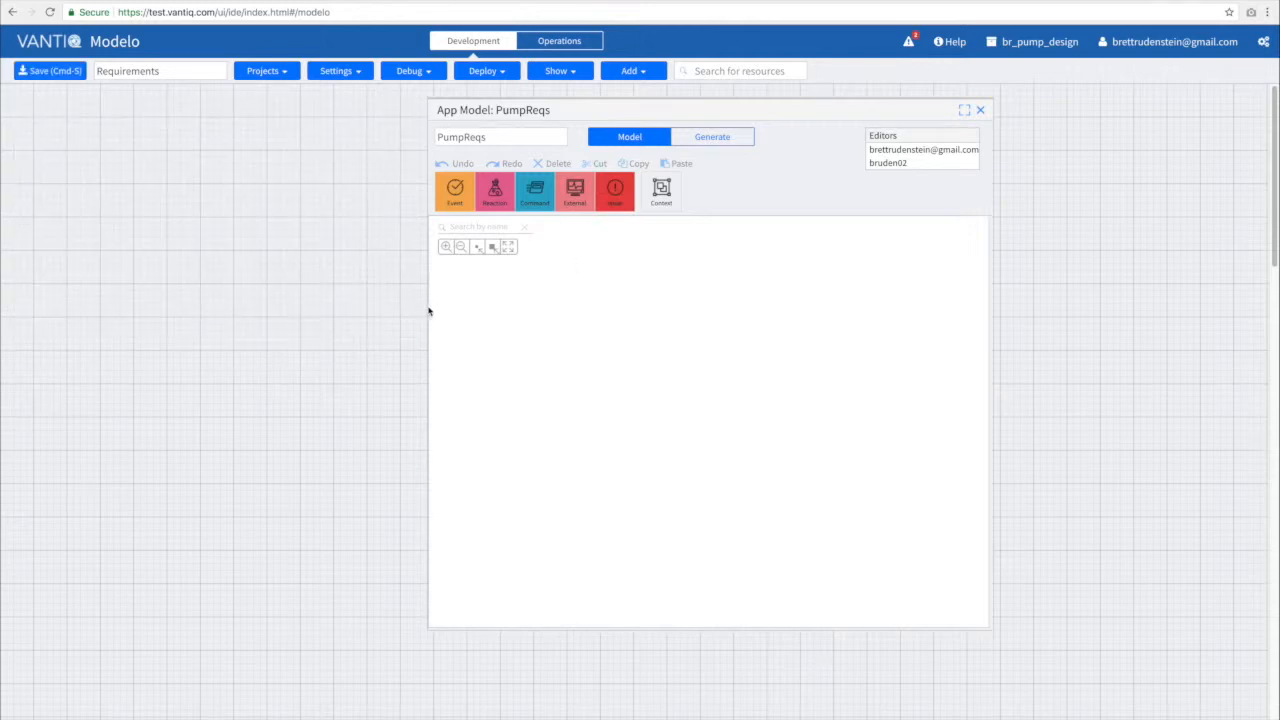
{"action": "left_click_drag", "start_coordinate": [428, 307], "coordinate": [32, 336]}
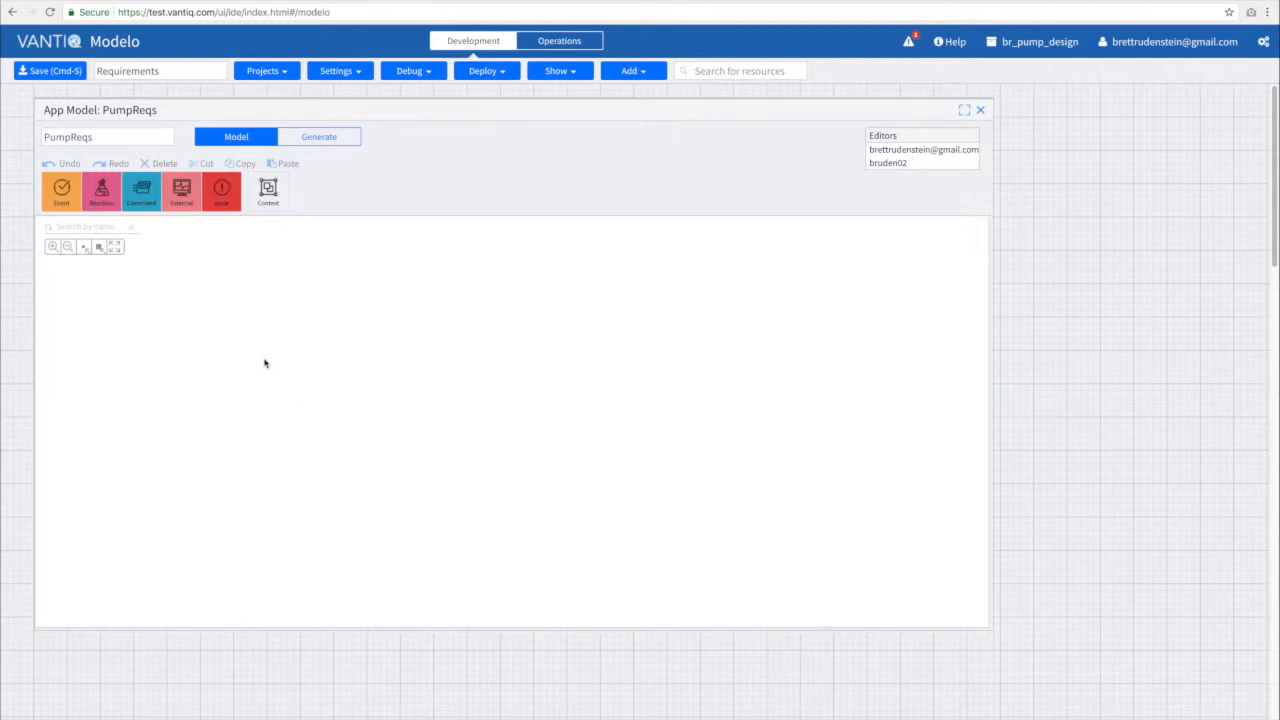
Place an External System, an Event and a Reaction side by side in a row on the PumpReqs canvas.
{"action": "left_click_drag", "start_coordinate": [181, 192], "coordinate": [108, 451]}
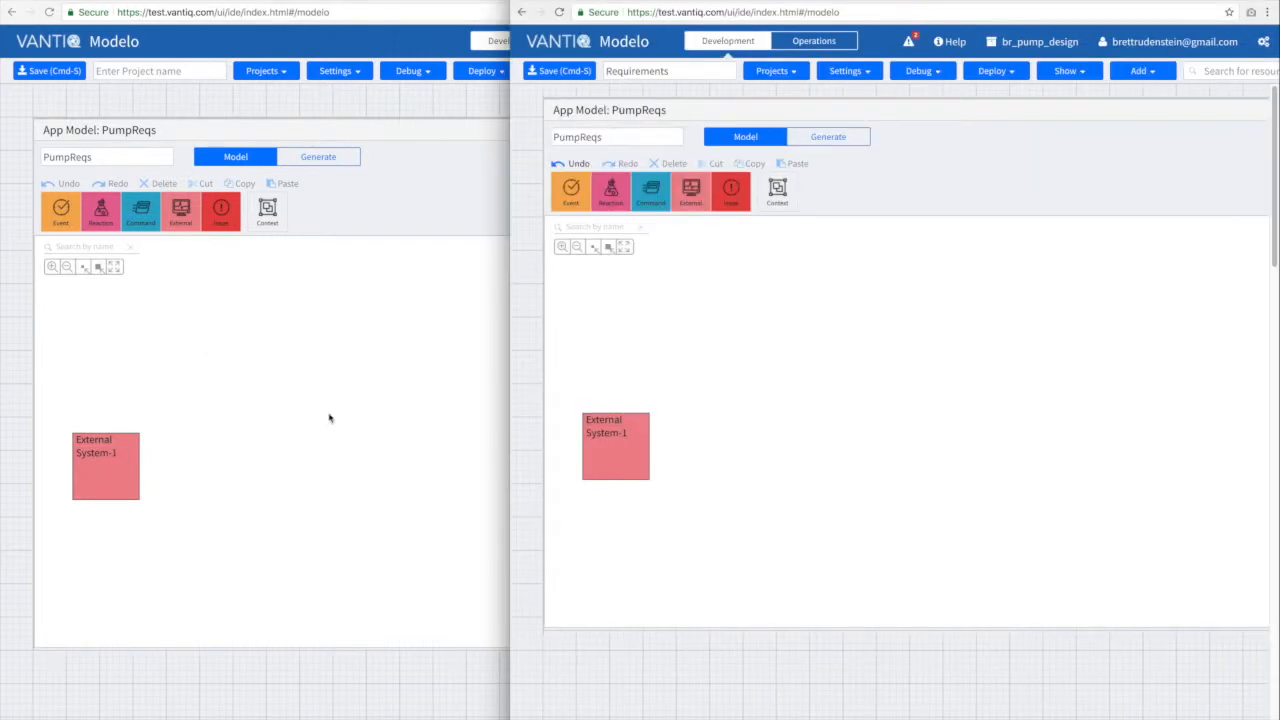
{"action": "left_click", "coordinate": [612, 467]}
{"action": "mouse_move", "coordinate": [612, 467]}
{"action": "left_mouse_down"}
{"action": "mouse_move", "coordinate": [729, 414]}
{"action": "mouse_move", "coordinate": [711, 490]}
{"action": "mouse_move", "coordinate": [624, 478]}
{"action": "left_mouse_up"}
{"action": "left_click", "coordinate": [578, 201]}
{"action": "left_click_drag", "start_coordinate": [578, 201], "coordinate": [735, 462]}
{"action": "left_click_drag", "start_coordinate": [611, 184], "coordinate": [836, 462]}
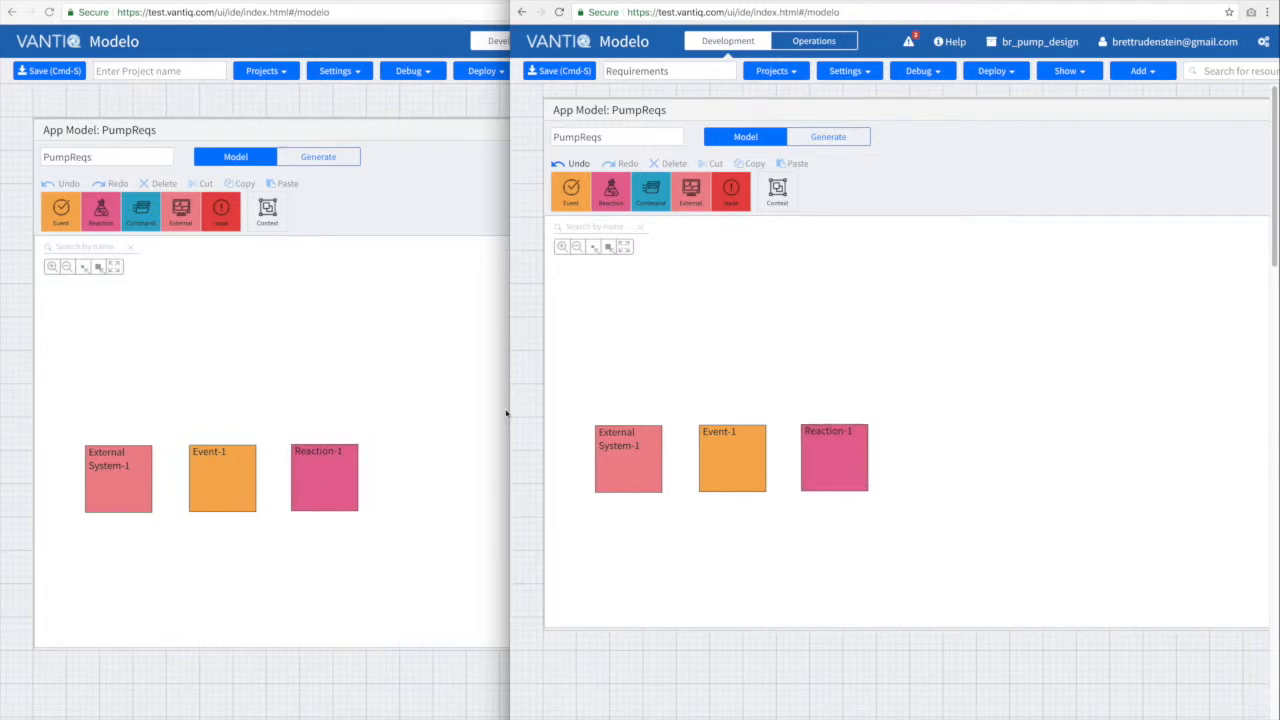
{"action": "left_click_drag", "start_coordinate": [507, 405], "coordinate": [6, 429]}
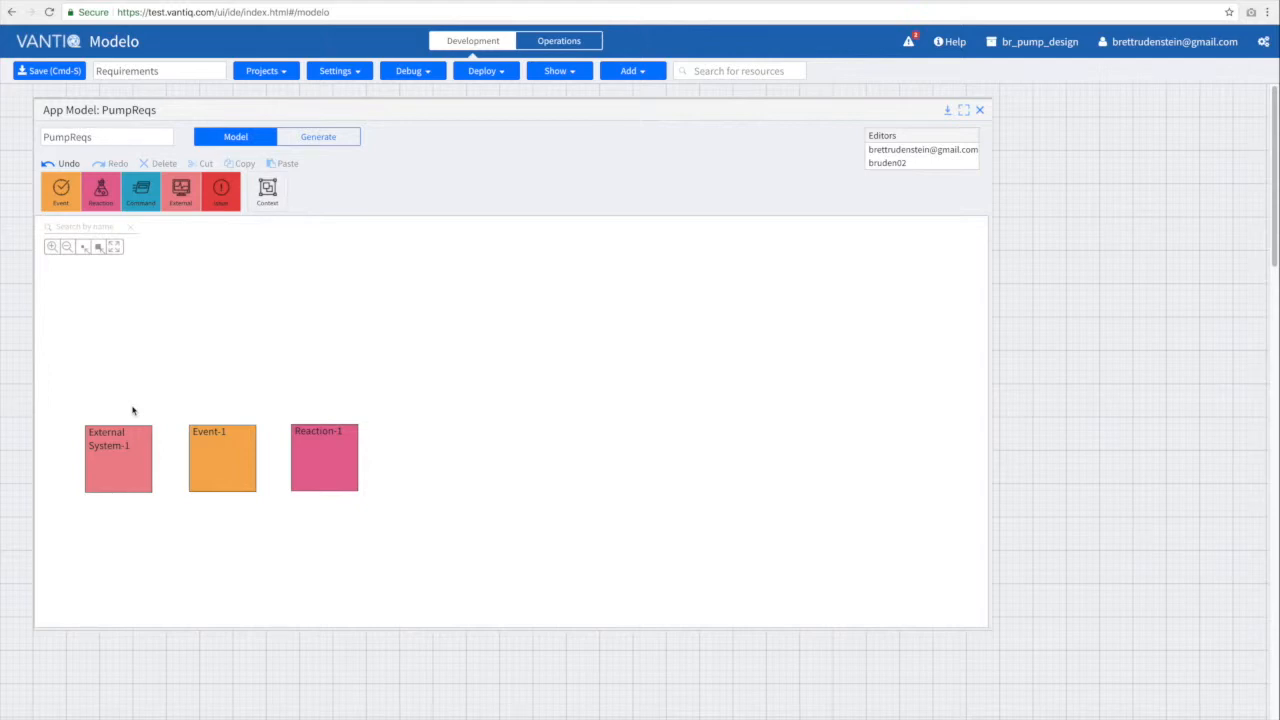
Set the External System element's label to Actual Pump.
{"action": "double_click", "coordinate": [117, 461]}
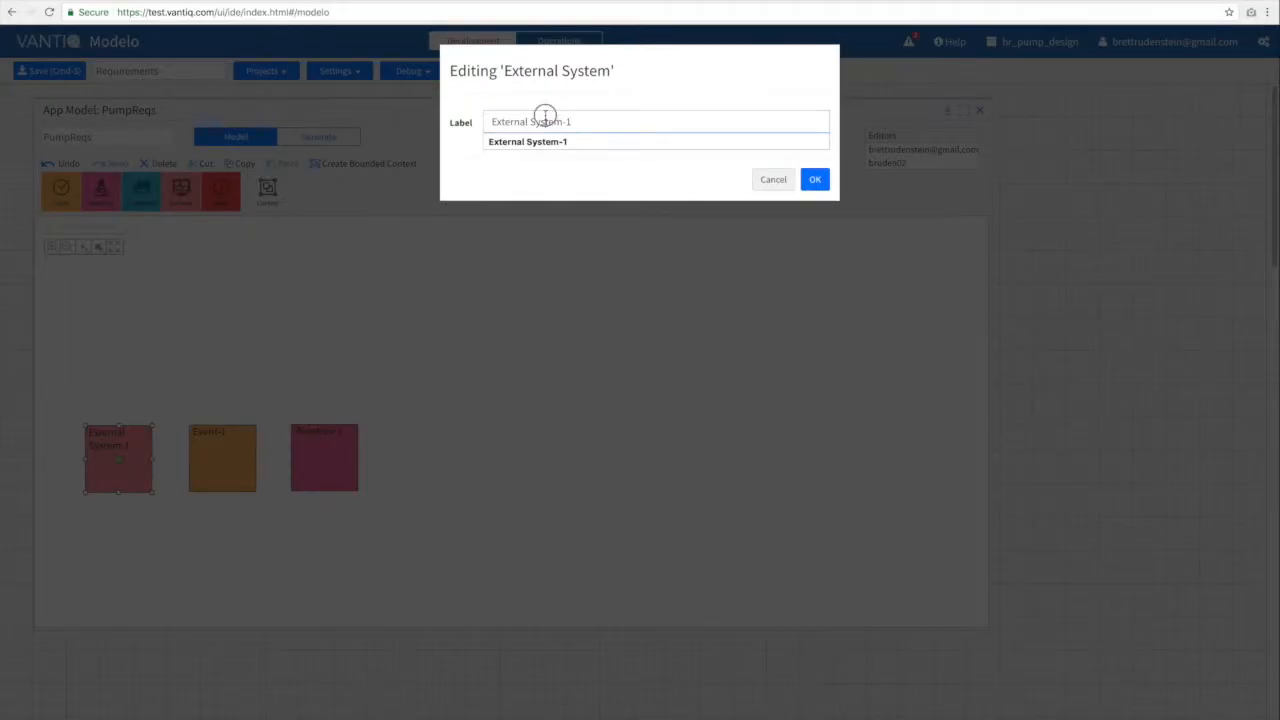
{"action": "triple_click", "coordinate": [545, 116]}
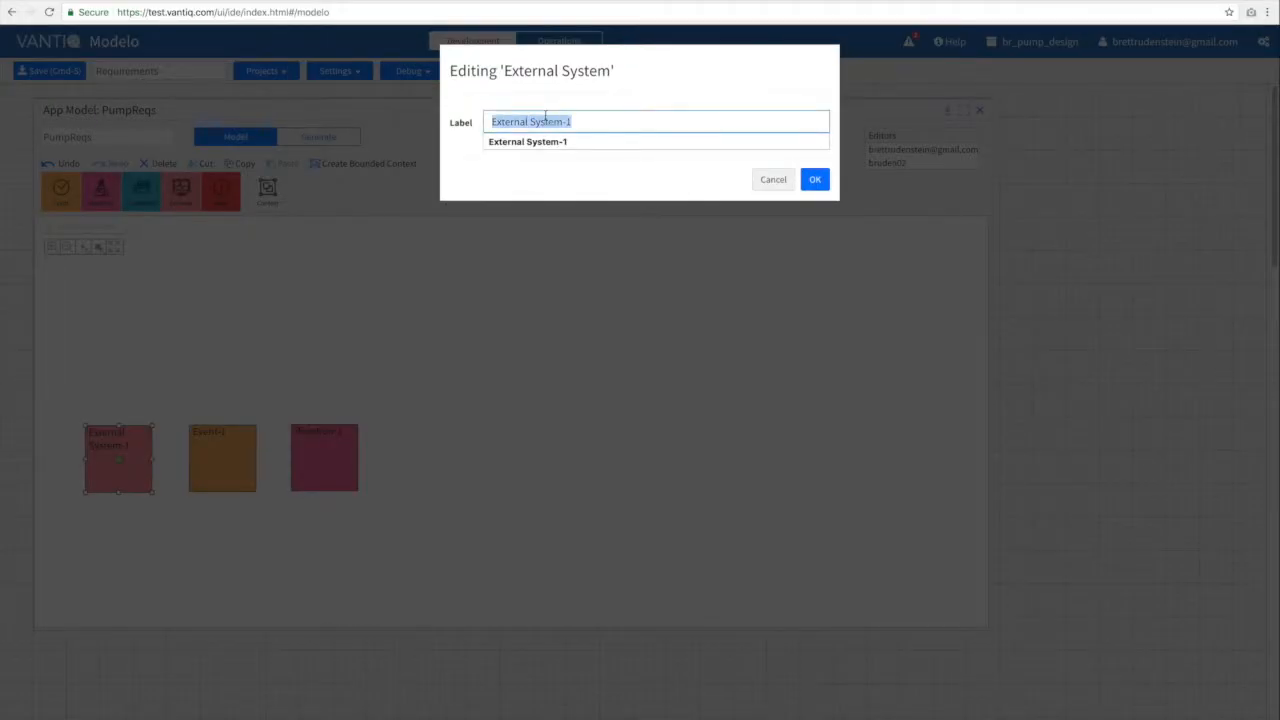
{"action": "type", "text": "Actual Pump"}
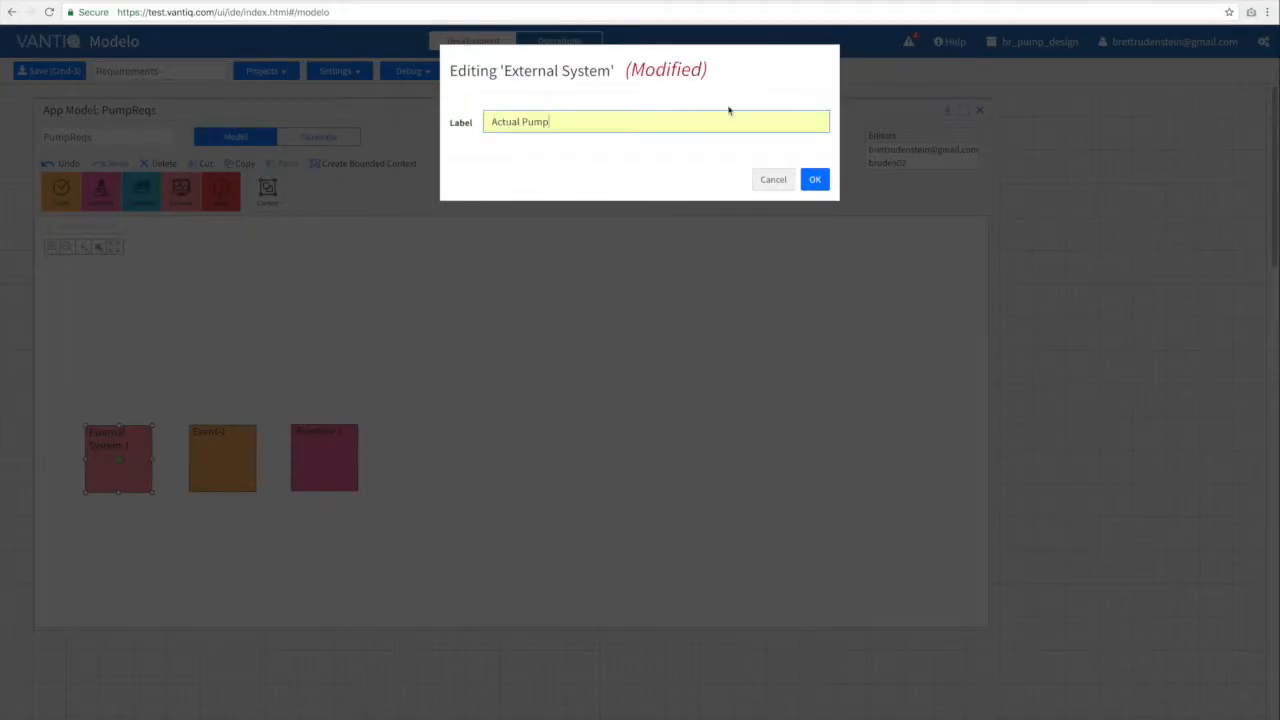
{"action": "left_click", "coordinate": [815, 180]}
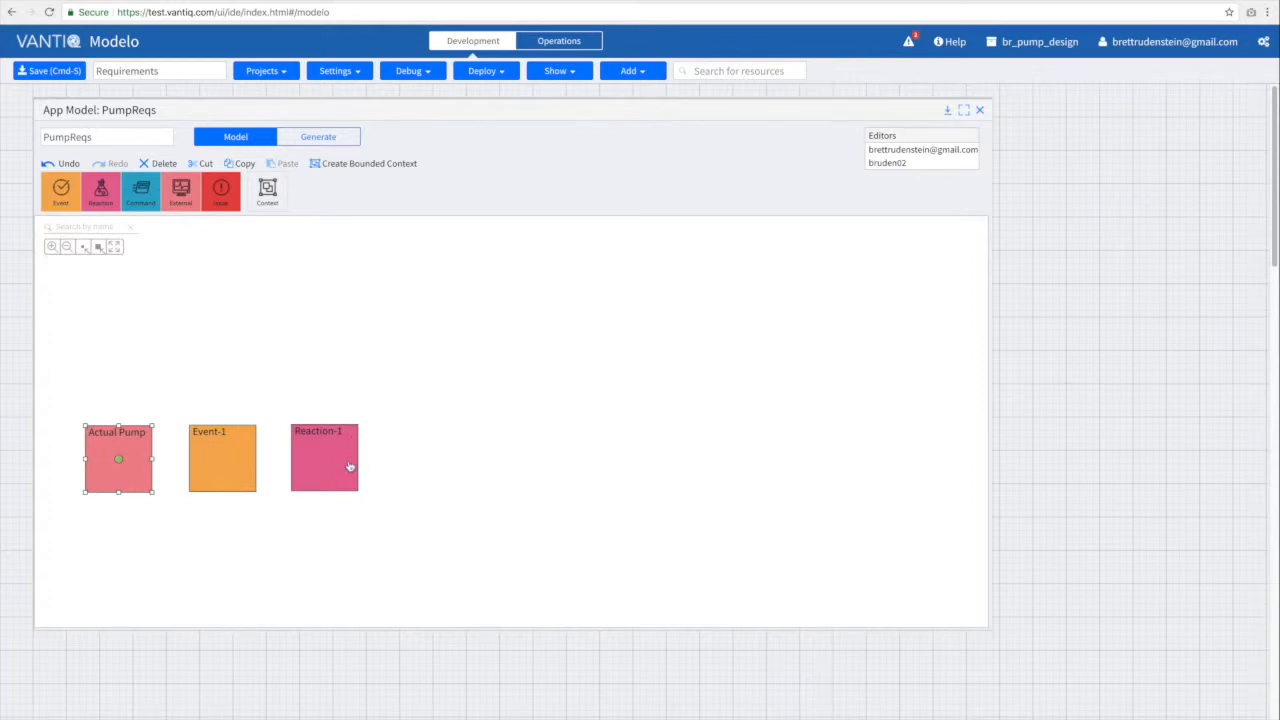
Set the Event element's label to Pump Data Sent, using the suggested entry.
{"action": "double_click", "coordinate": [229, 470]}
{"action": "triple_click", "coordinate": [550, 125]}
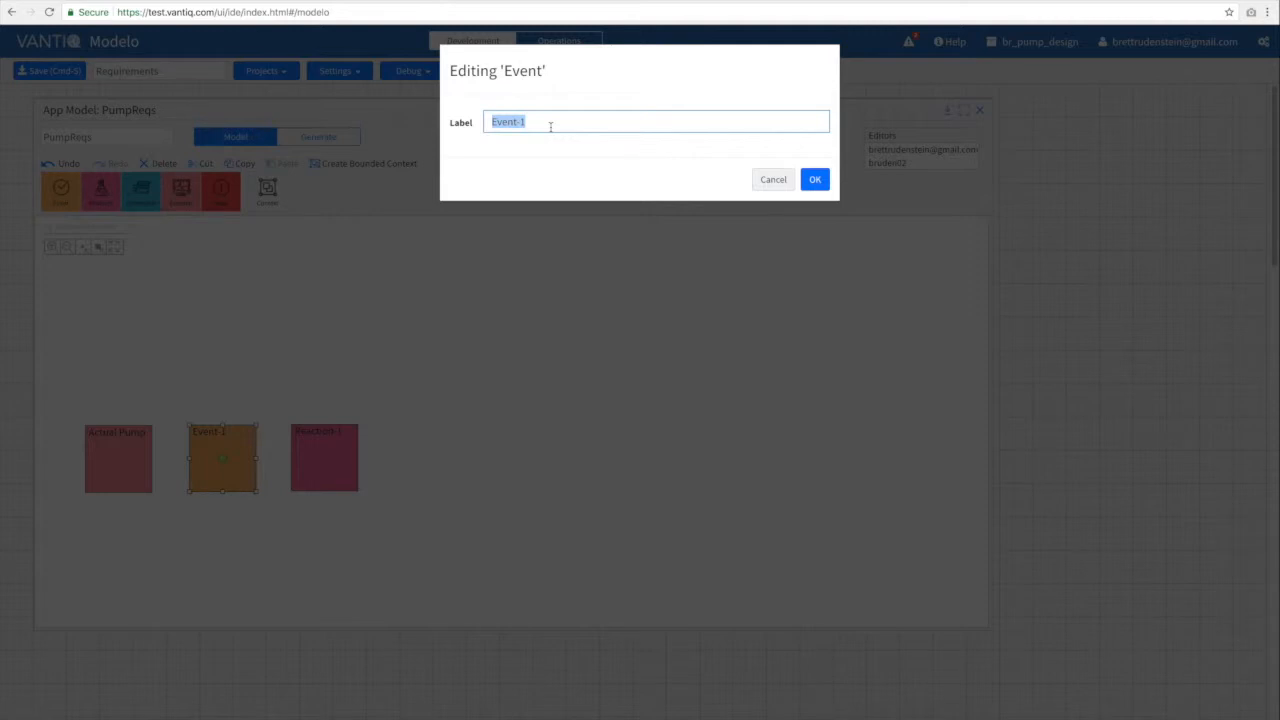
{"action": "type", "text": "P"}
{"action": "key", "text": "Down"}
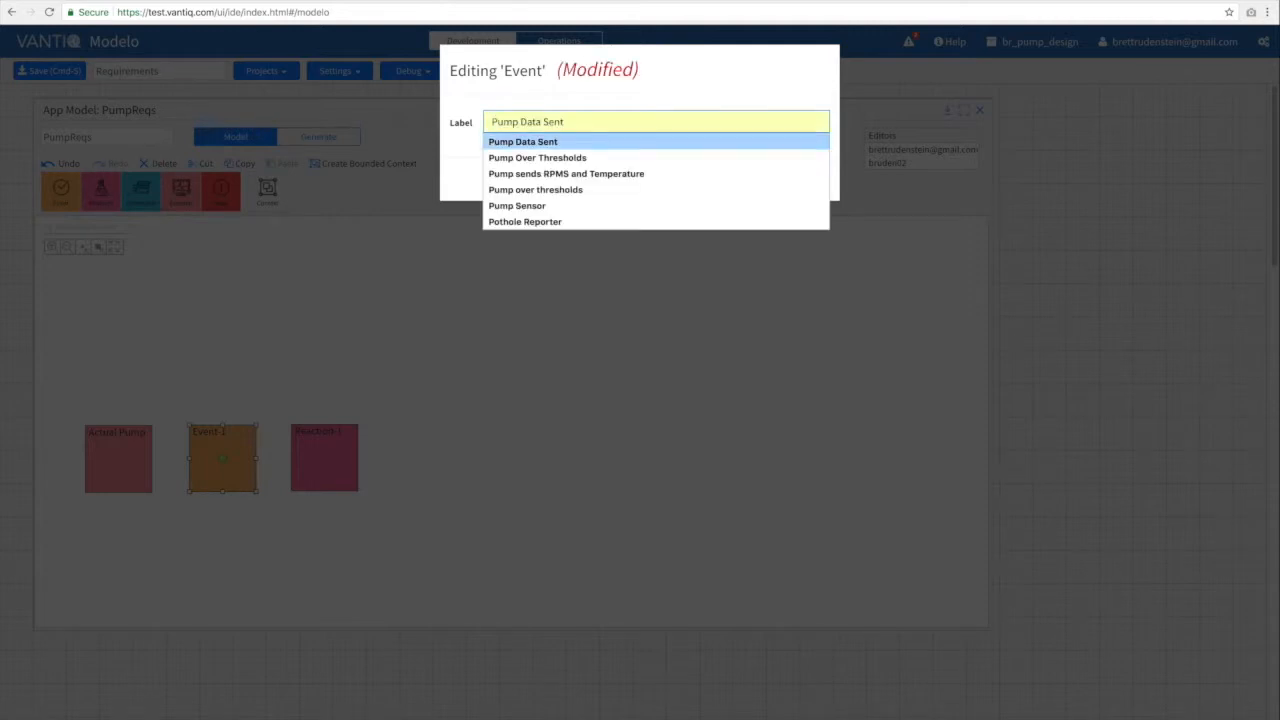
{"action": "key", "text": "Return"}
{"action": "left_click", "coordinate": [815, 182]}
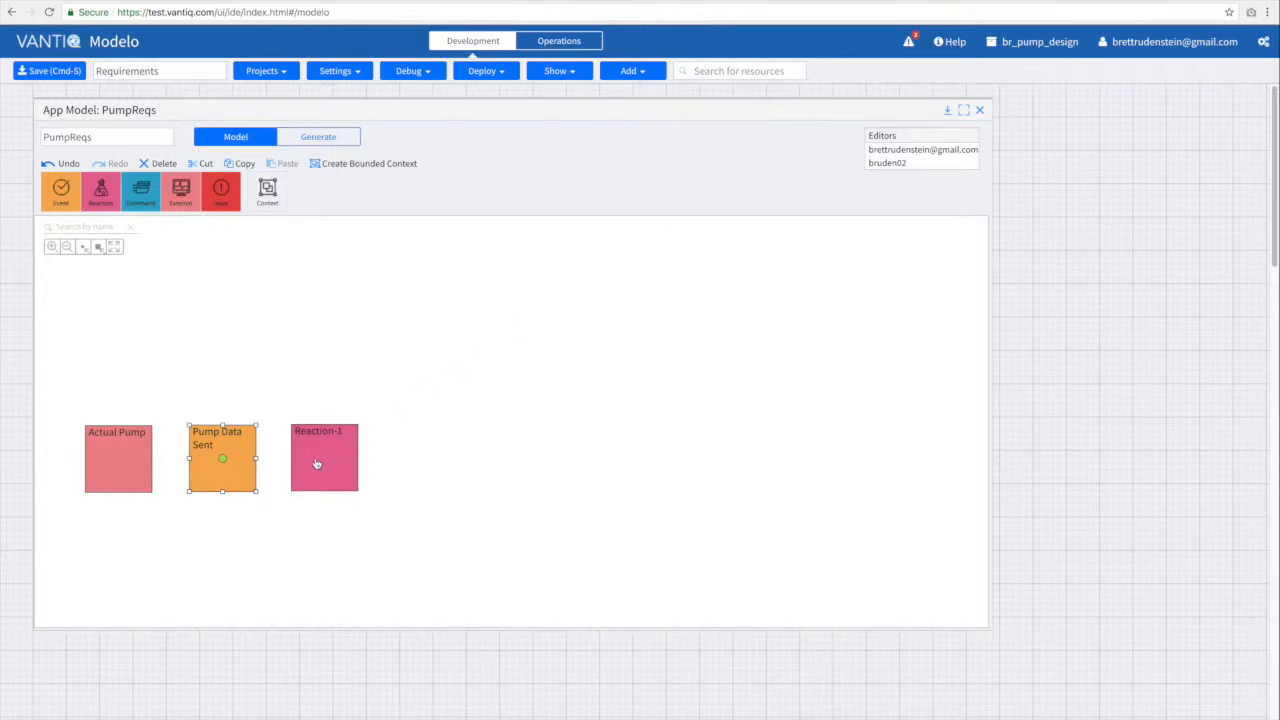
Set the Reaction element's label to Pump Over Thresholds, using the suggested entry.
{"action": "double_click", "coordinate": [316, 461]}
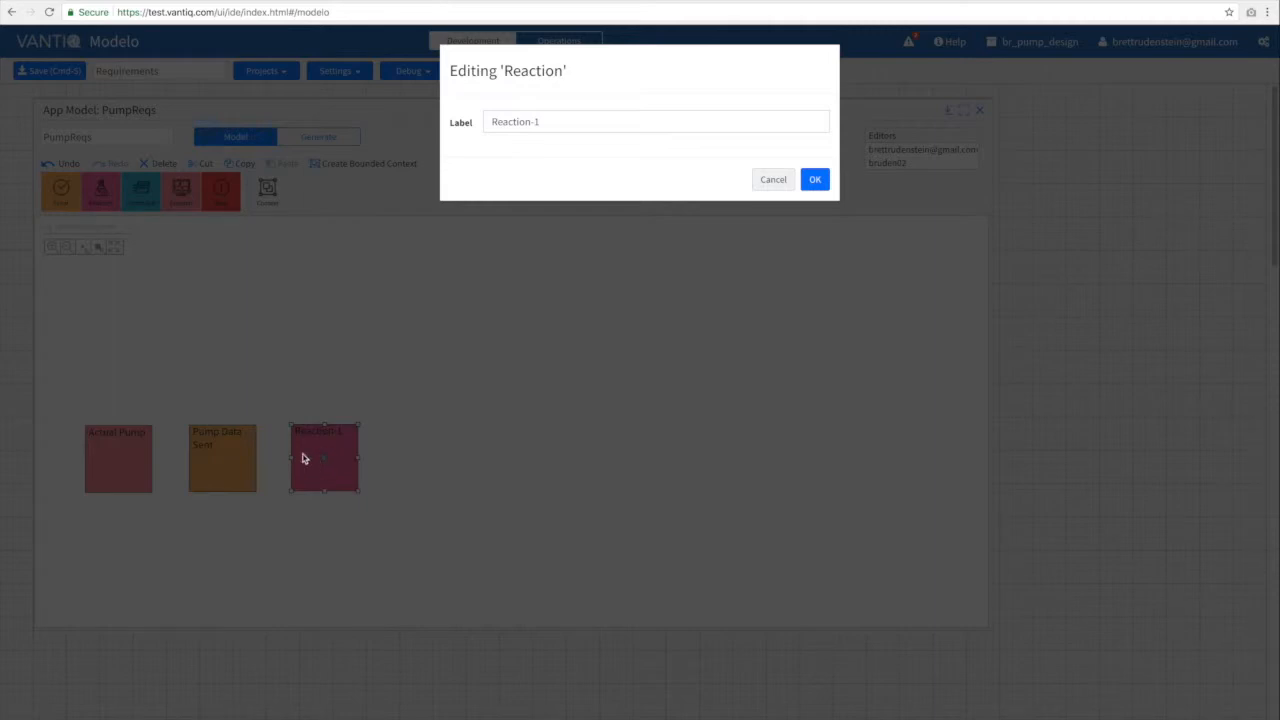
{"action": "triple_click", "coordinate": [556, 121]}
{"action": "type", "text": "Pu"}
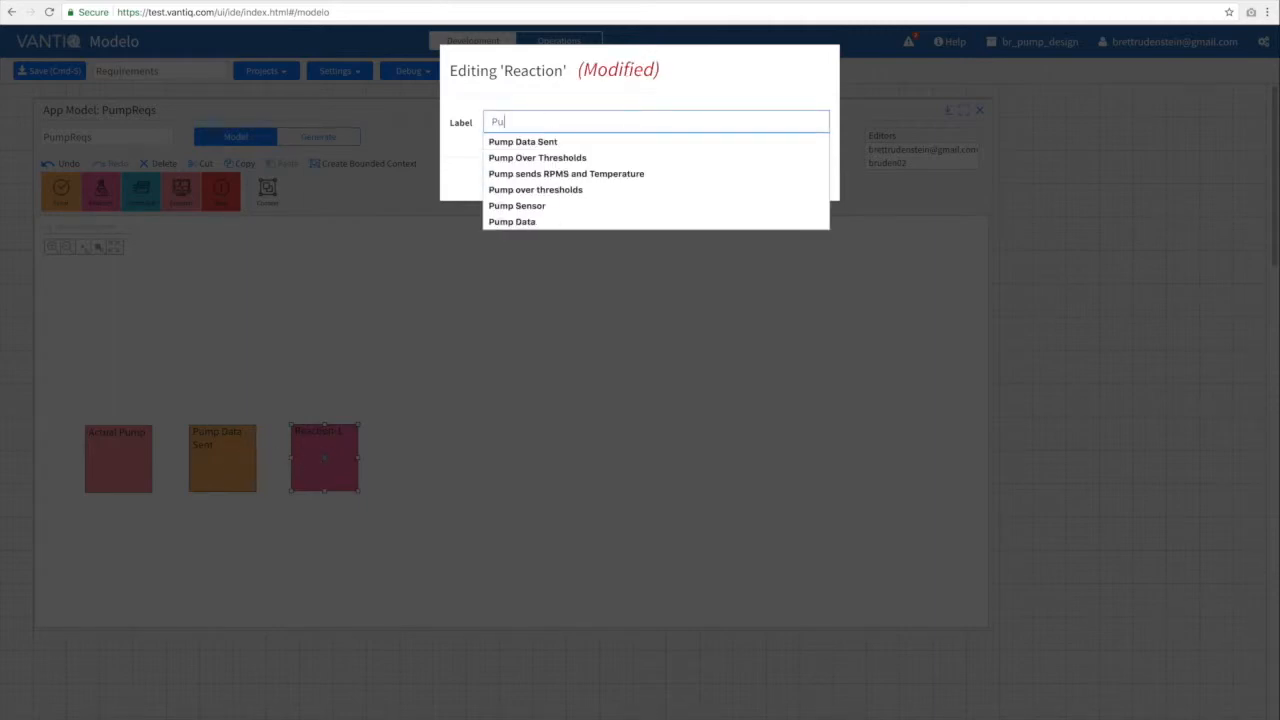
{"action": "key", "text": "Down"}
{"action": "key", "text": "Down"}
{"action": "key", "text": "Return"}
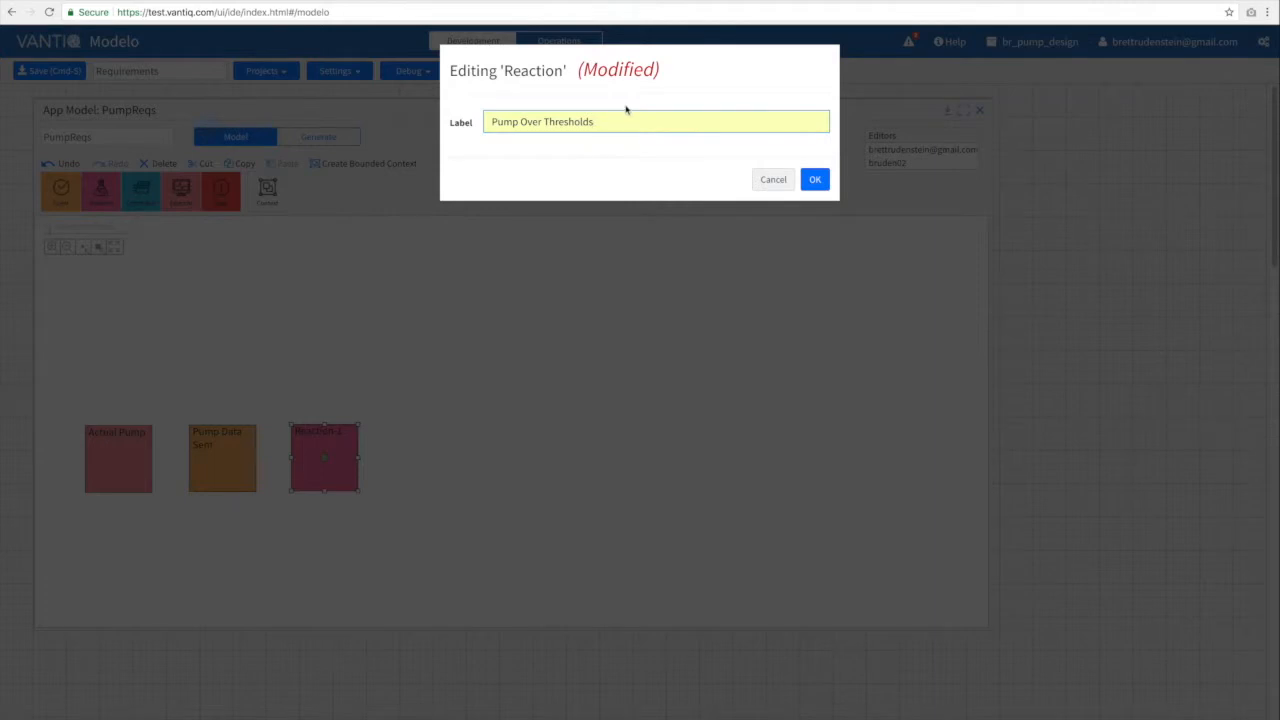
{"action": "left_click", "coordinate": [815, 180]}
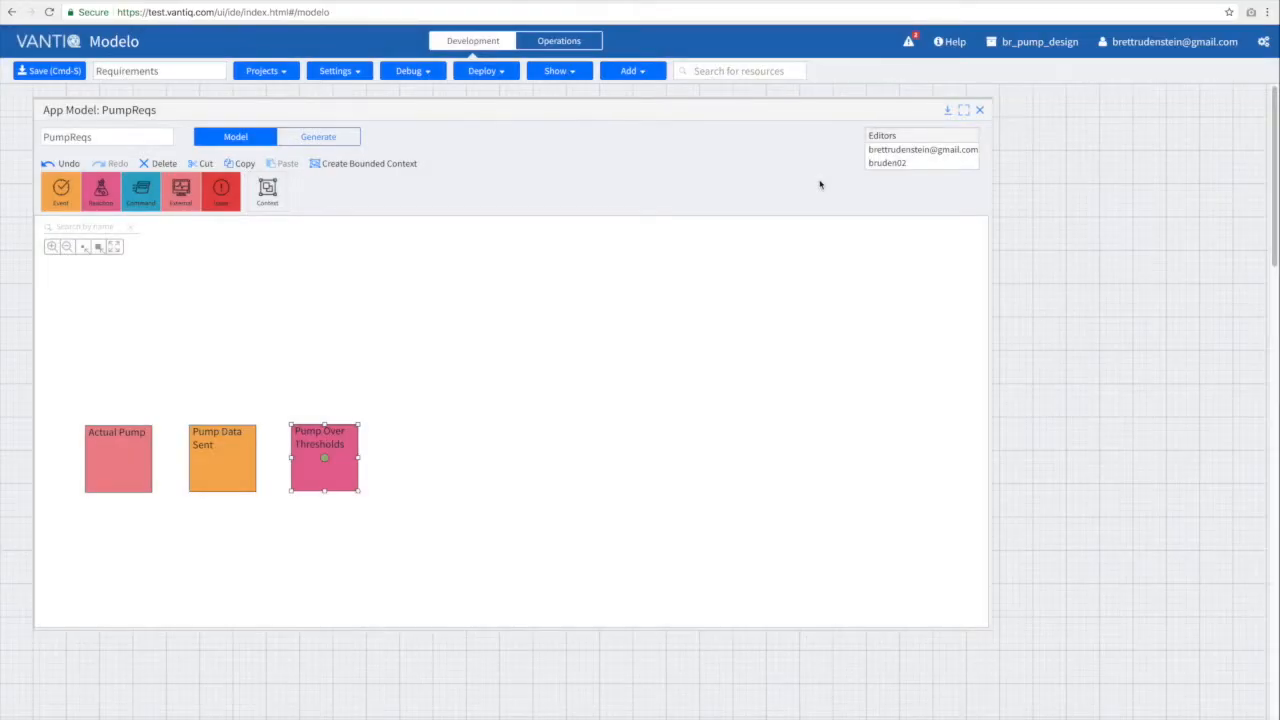
Add an Issue above the Pump Data Sent event and label it Pump sends RPMS and Temperature, using the suggested entry.
{"action": "left_click_drag", "start_coordinate": [223, 187], "coordinate": [225, 360]}
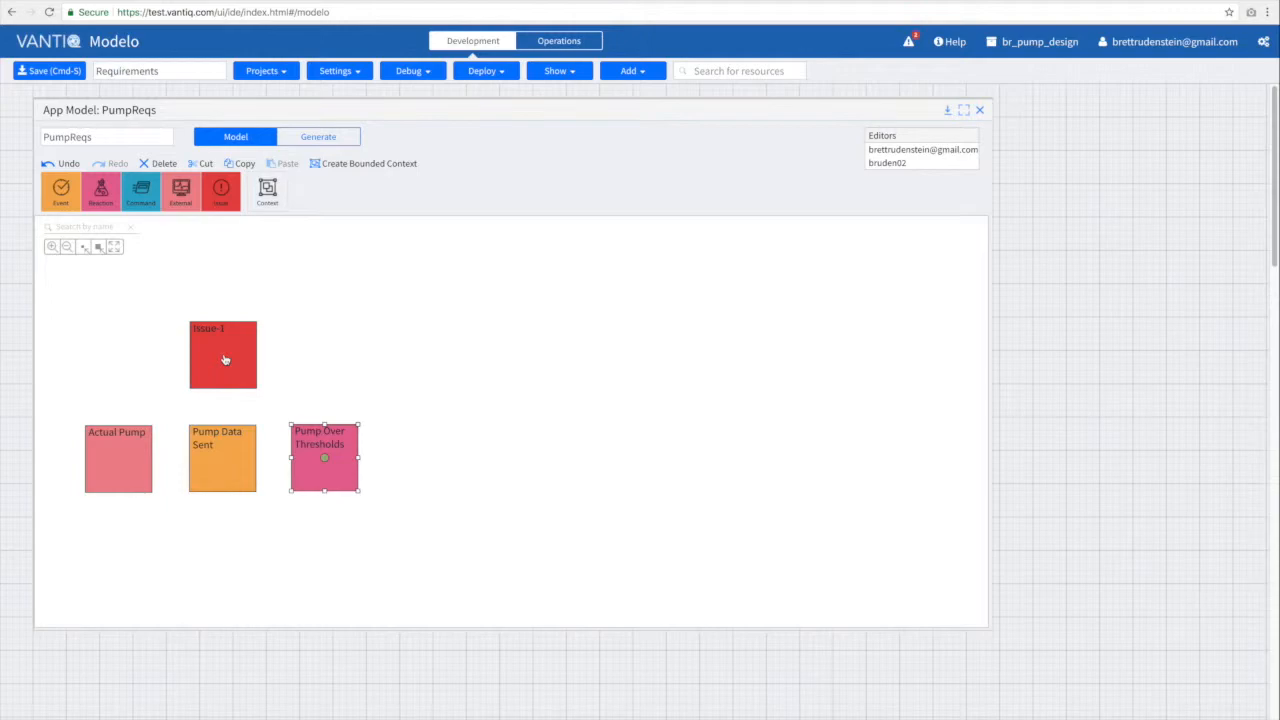
{"action": "double_click", "coordinate": [225, 360]}
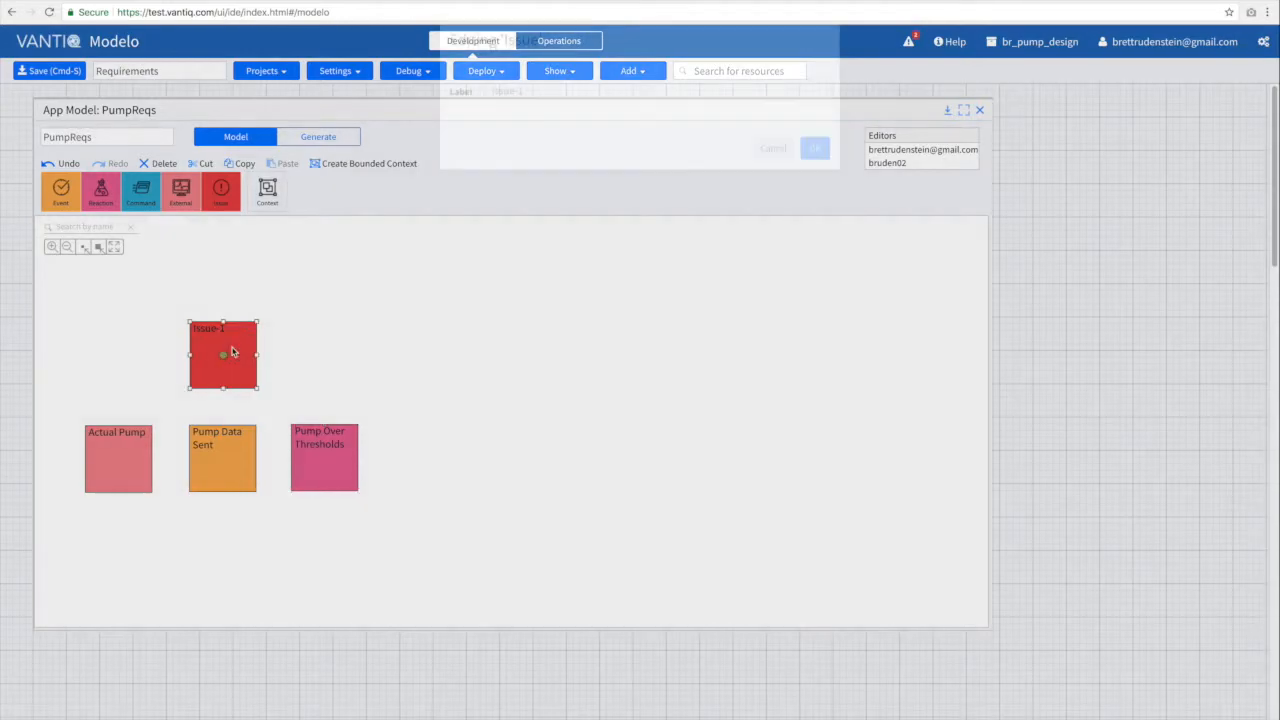
{"action": "left_click", "coordinate": [540, 119]}
{"action": "triple_click", "coordinate": [540, 119]}
{"action": "type", "text": "P"}
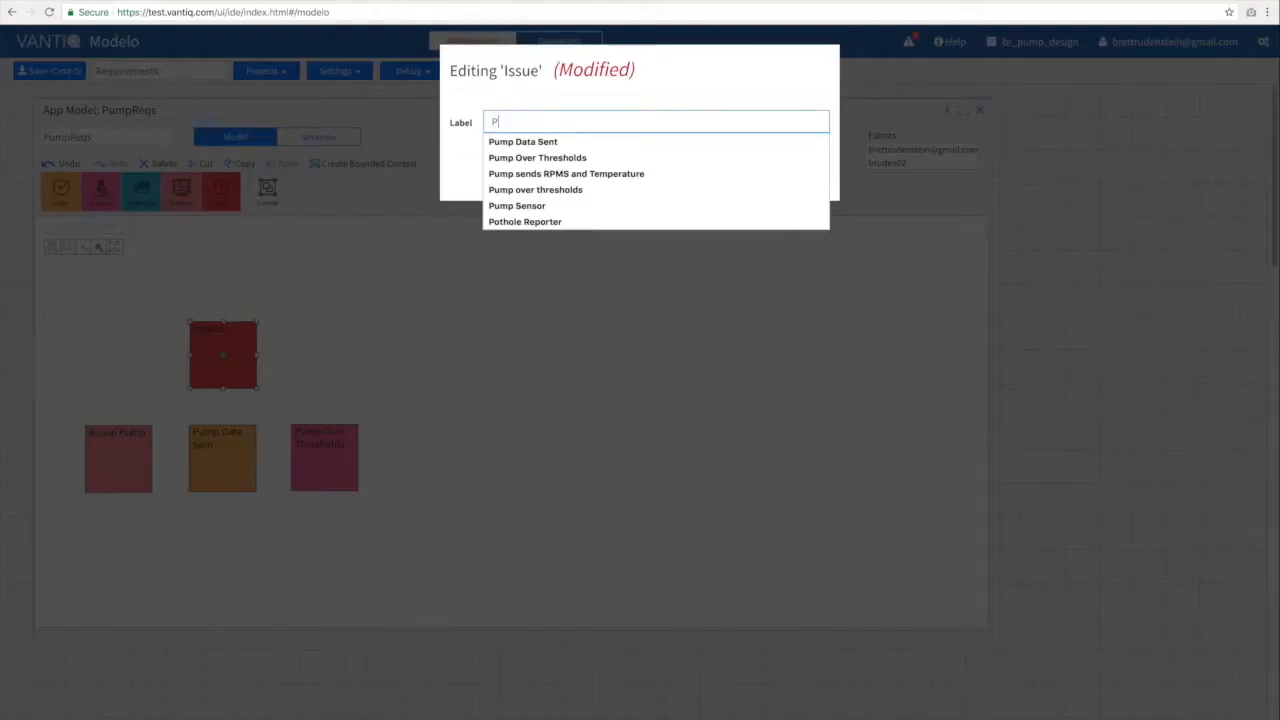
{"action": "key", "text": "Down"}
{"action": "key", "text": "Down"}
{"action": "key", "text": "Down"}
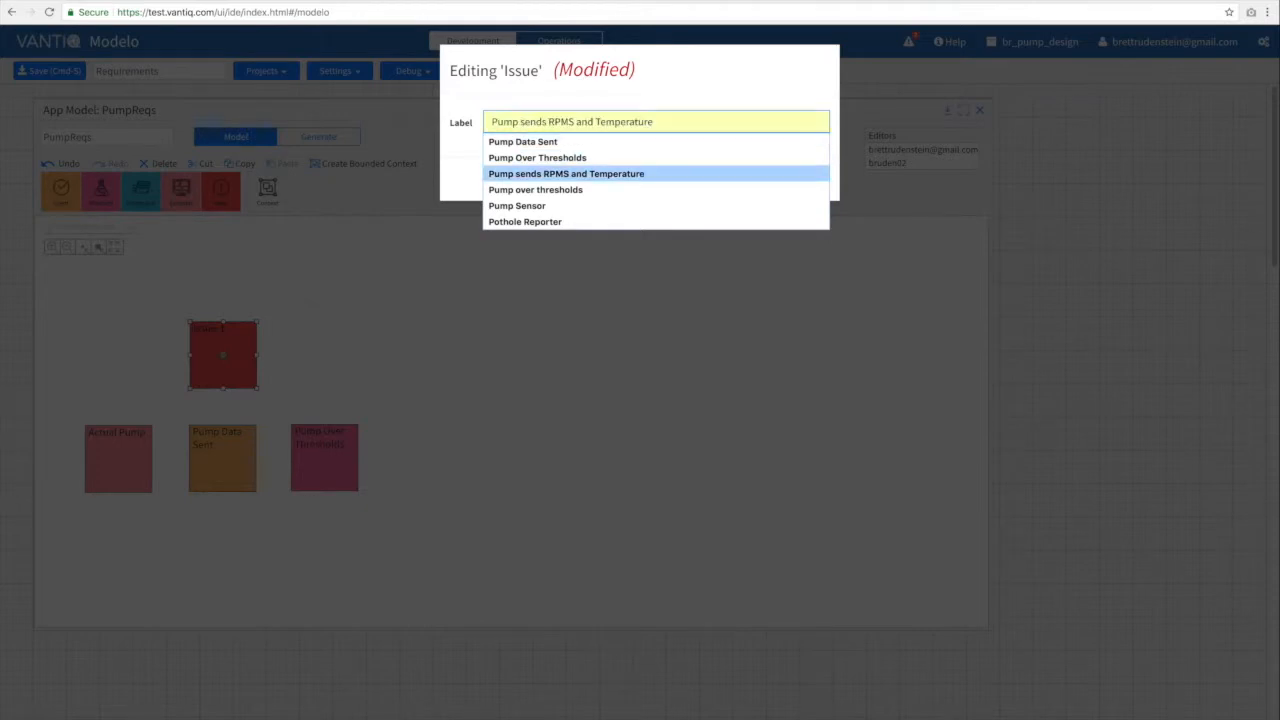
{"action": "key", "text": "Return"}
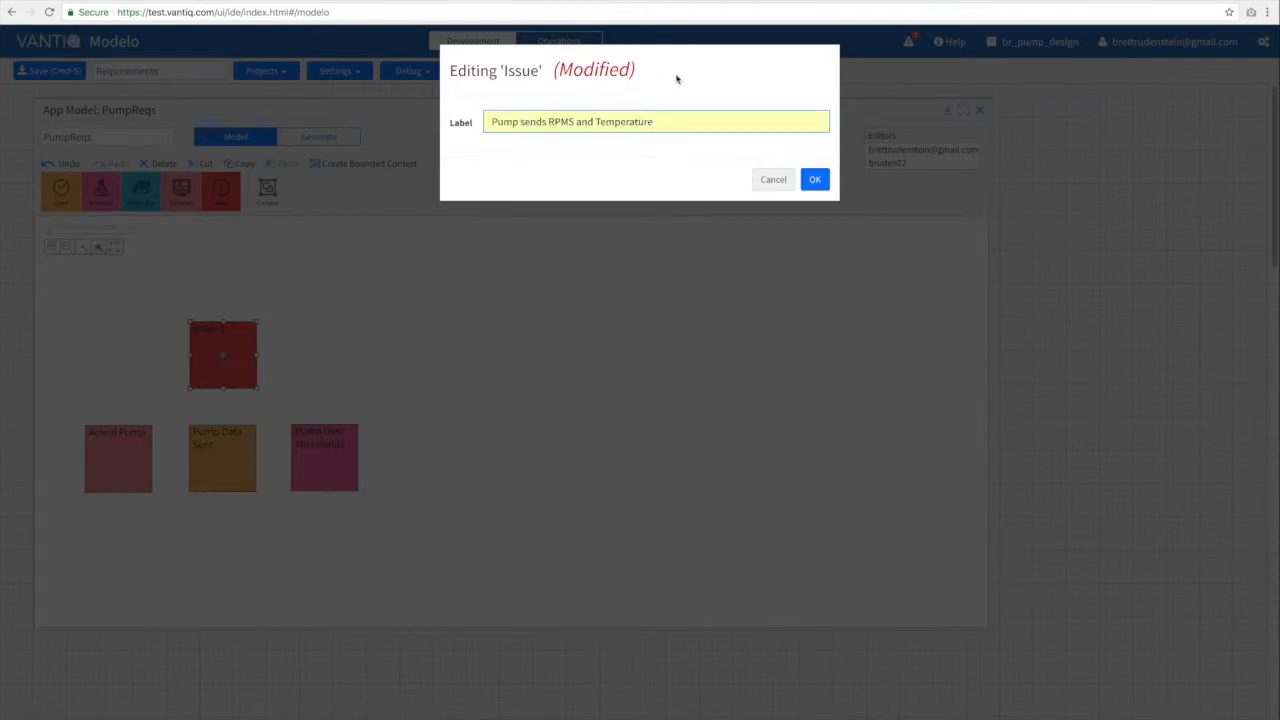
{"action": "key", "text": "BackSpace"}
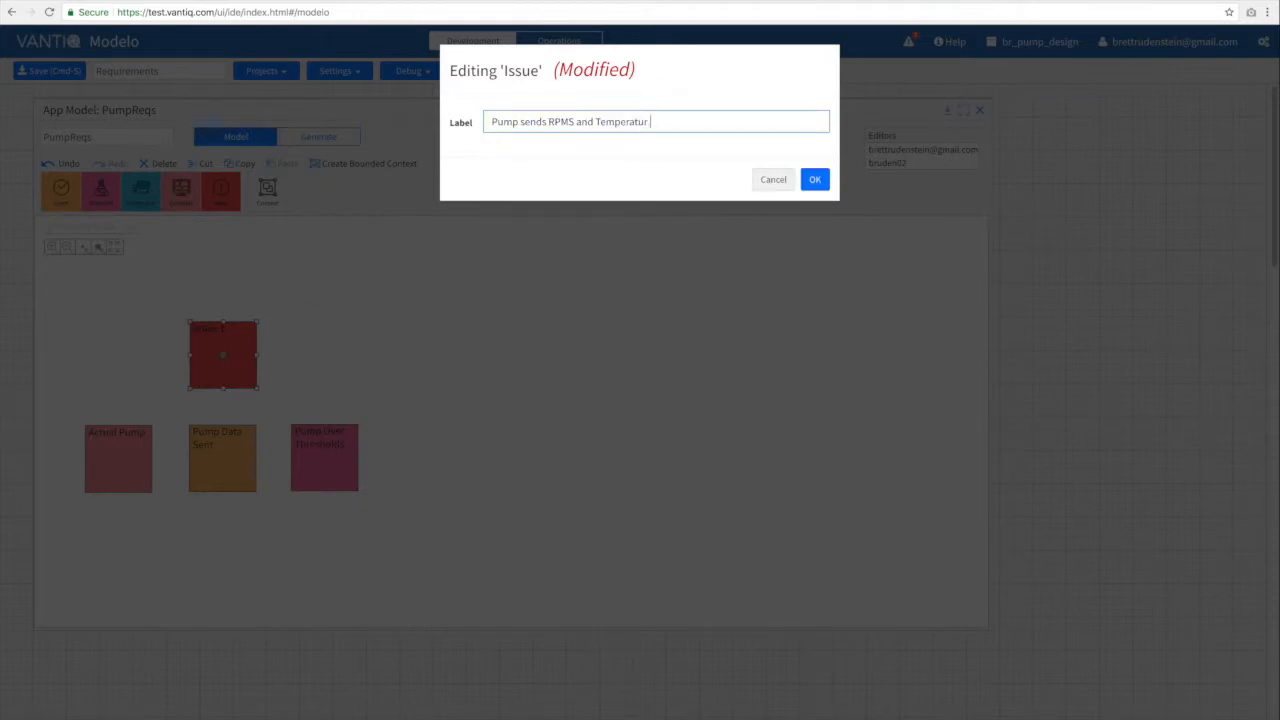
{"action": "type", "text": "e"}
{"action": "key", "text": "Return"}
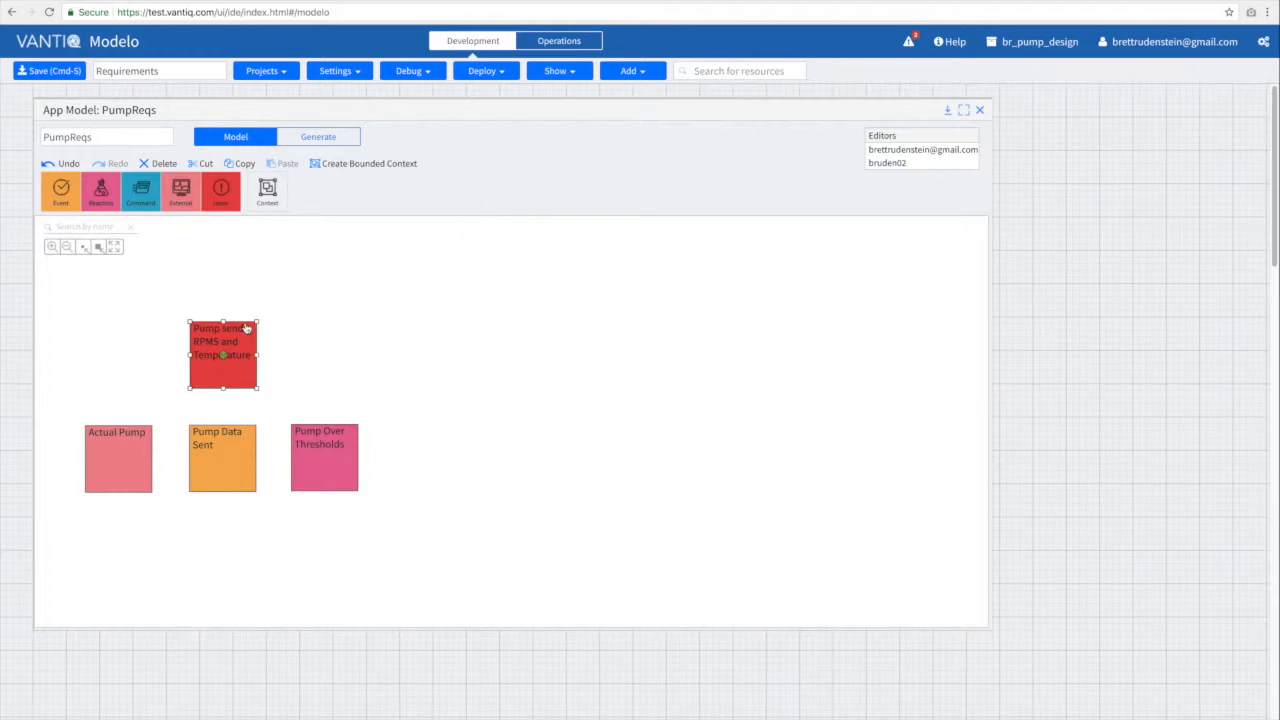
Add an Issue above Pump Over Thresholds and label it temp greater than 200 and rpms greater than 4000.
{"action": "left_click_drag", "start_coordinate": [220, 190], "coordinate": [326, 357]}
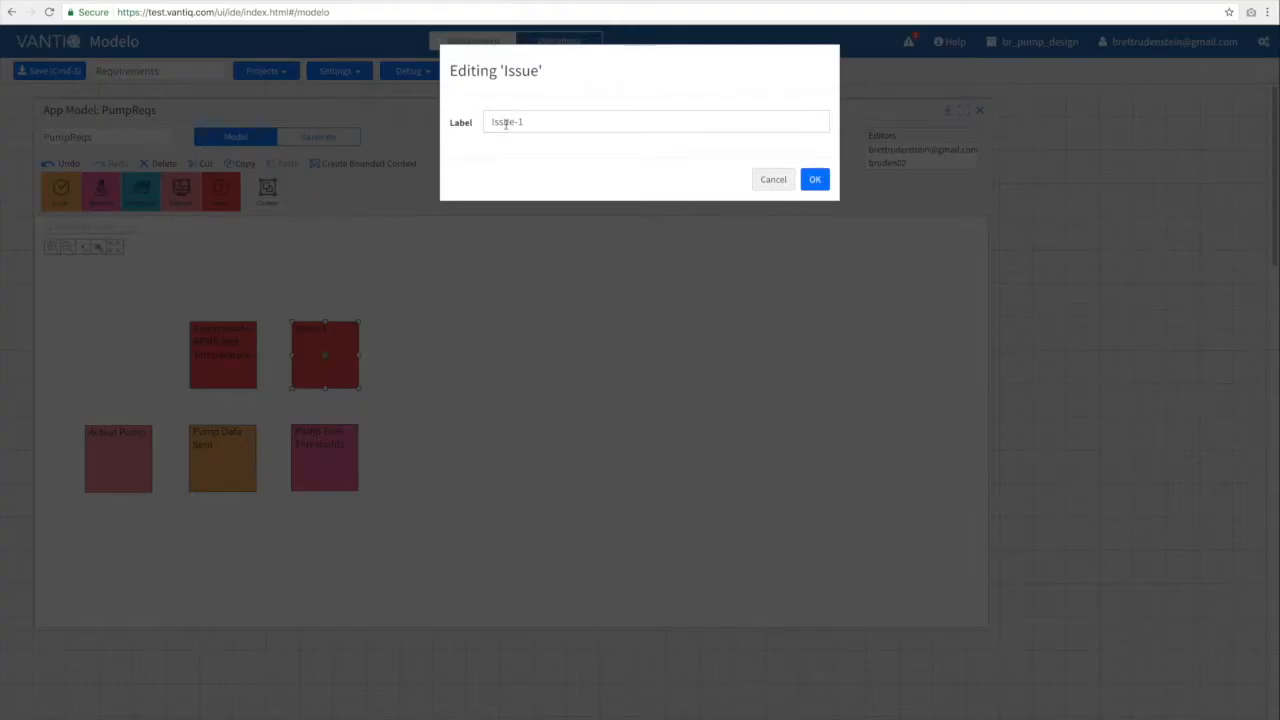
{"action": "triple_click", "coordinate": [506, 122]}
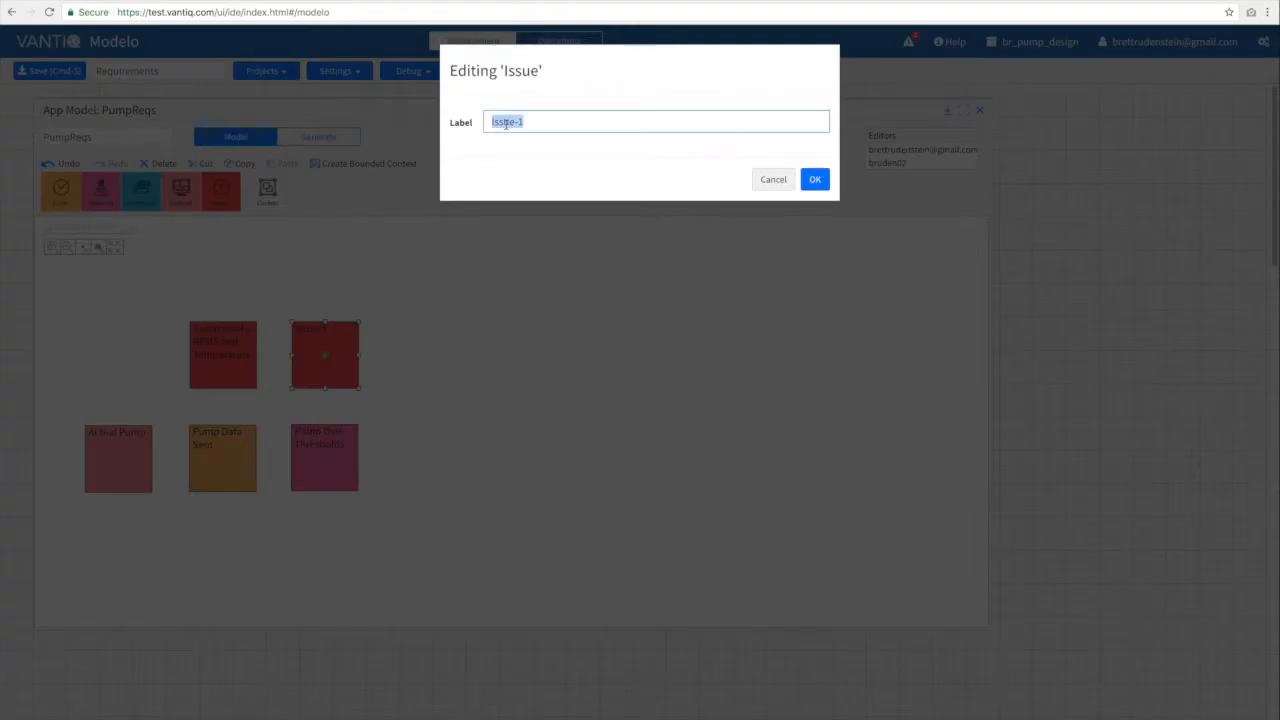
{"action": "type", "text": "te"}
{"action": "key", "text": "Down"}
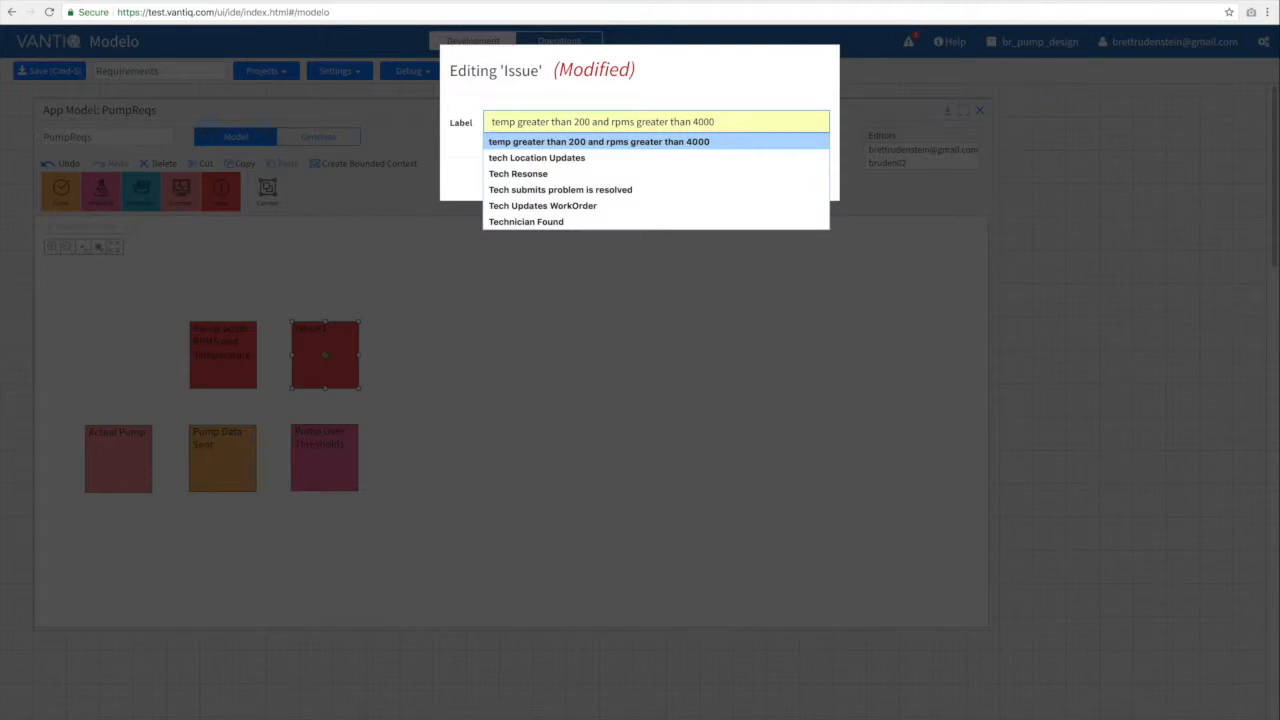
{"action": "key", "text": "Return"}
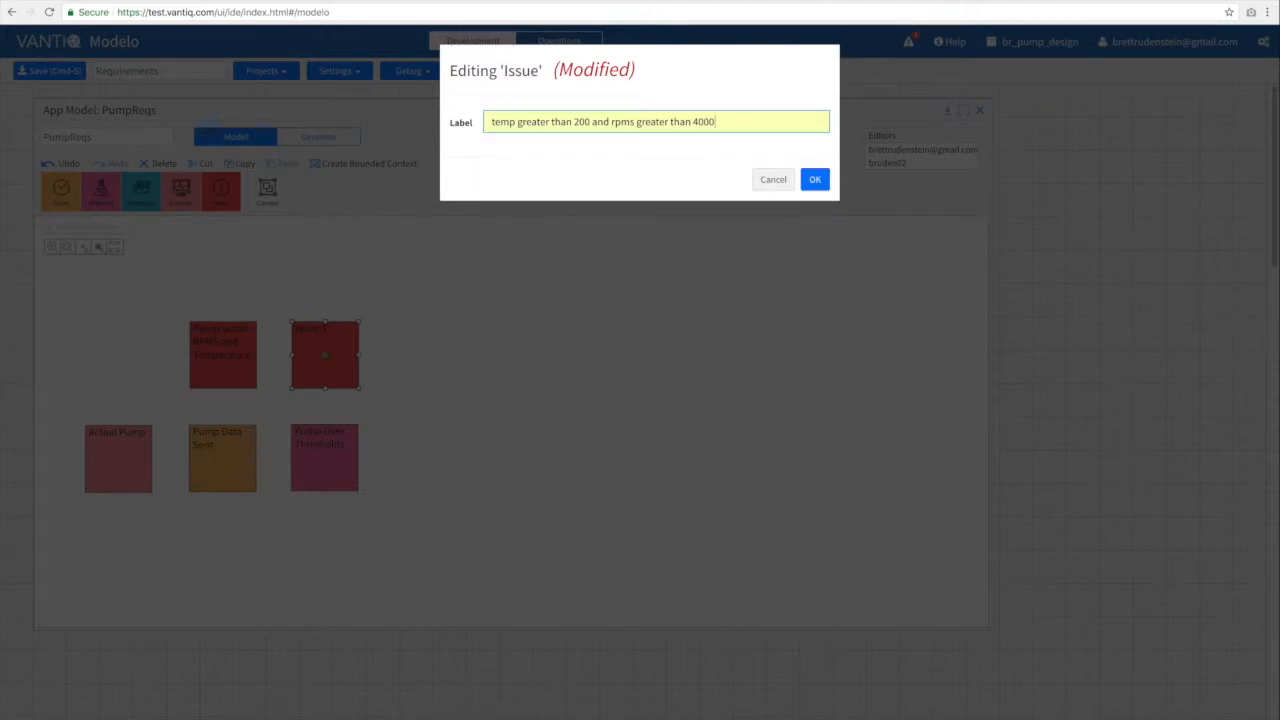
{"action": "left_click", "coordinate": [819, 178]}
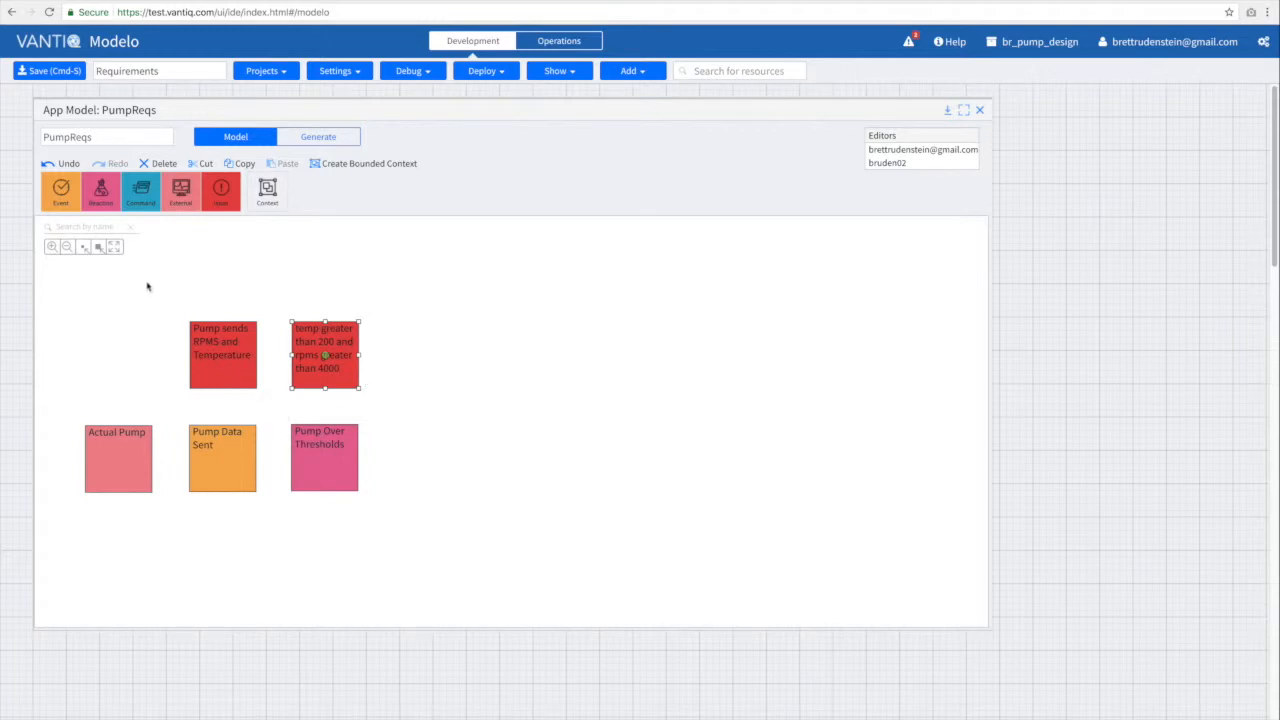
Add a Reaction beside Pump Over Thresholds and label it Find closest tech based on proximity to the pump.
{"action": "left_click_drag", "start_coordinate": [104, 195], "coordinate": [433, 463]}
{"action": "double_click", "coordinate": [433, 463]}
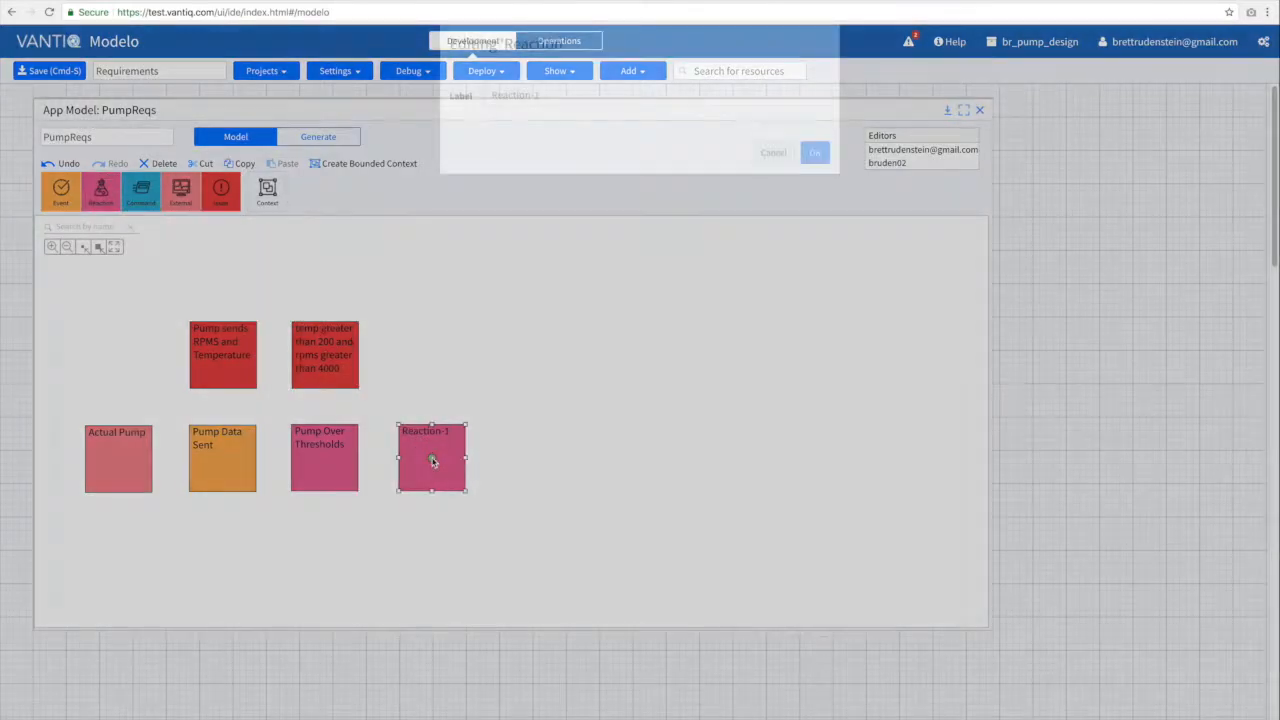
{"action": "triple_click", "coordinate": [549, 124]}
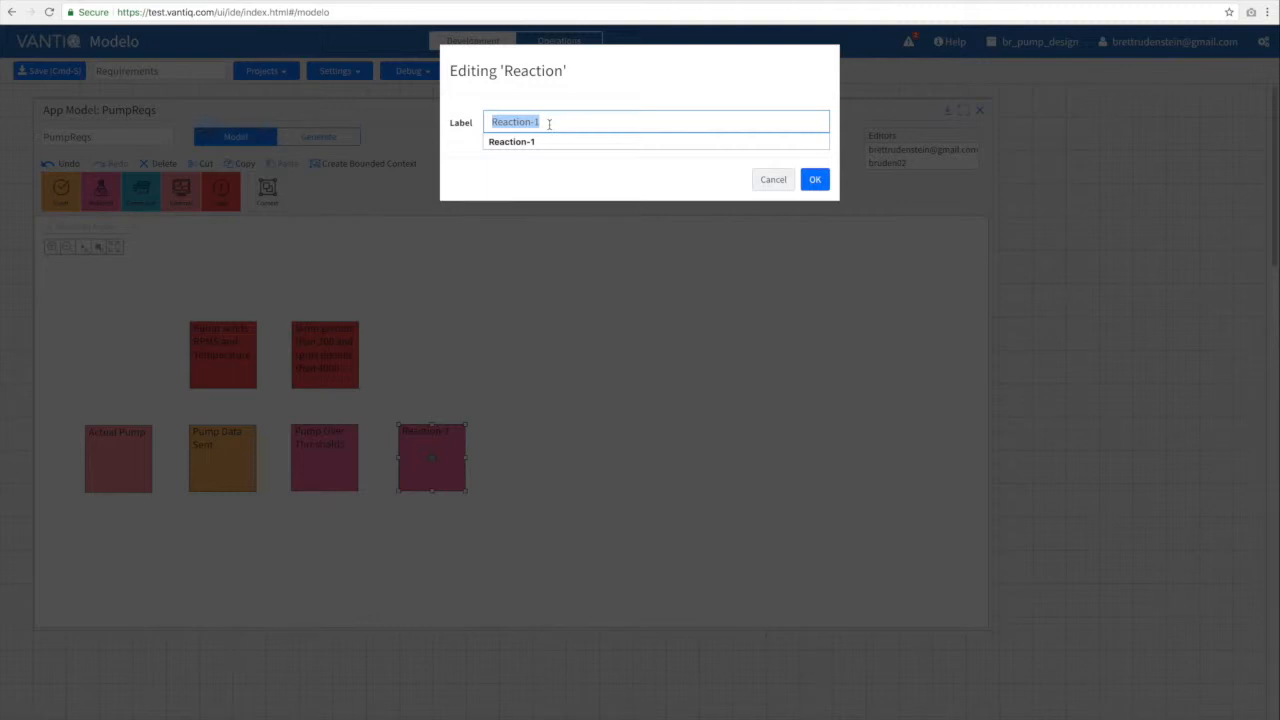
{"action": "type", "text": "Fi"}
{"action": "key", "text": "Down"}
{"action": "key", "text": "Return"}
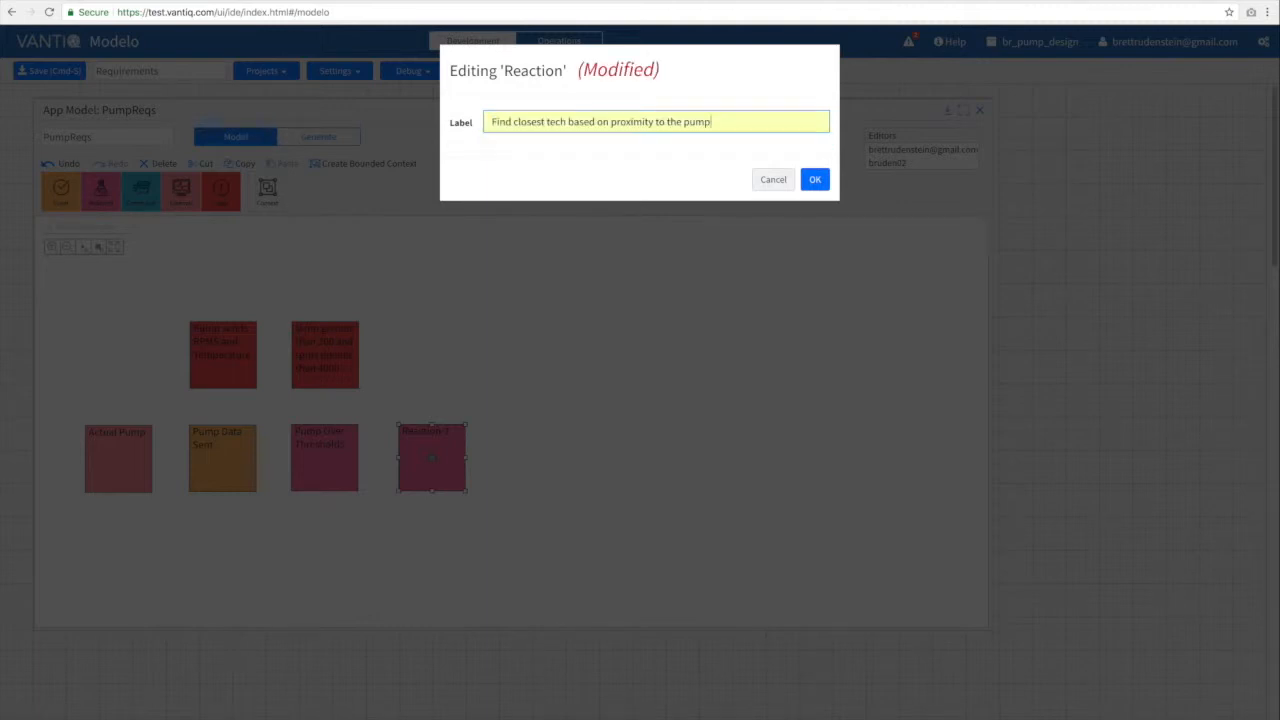
{"action": "left_click", "coordinate": [817, 180]}
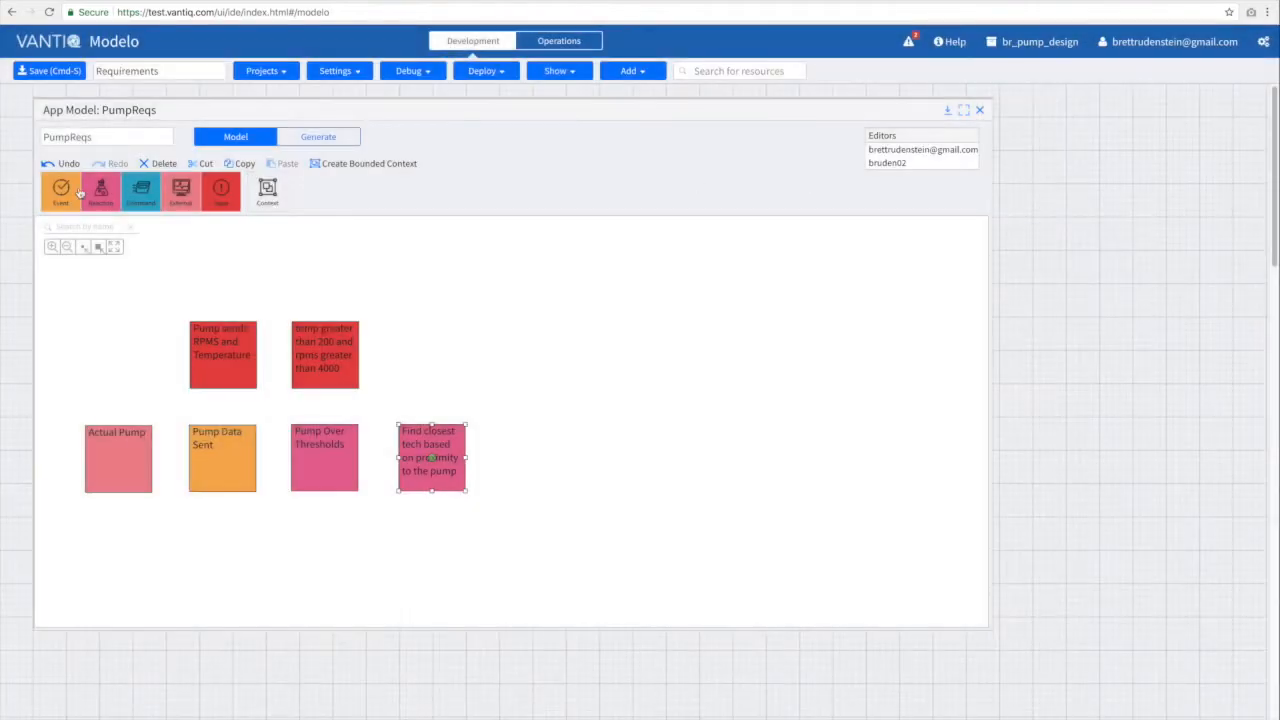
Add a Reaction at the end of the row, labelled Assign Technician To Problem, and align it with its neighbours.
{"action": "left_click_drag", "start_coordinate": [100, 192], "coordinate": [528, 461]}
{"action": "double_click", "coordinate": [528, 461]}
{"action": "left_click", "coordinate": [551, 121]}
{"action": "key", "text": "super+a"}
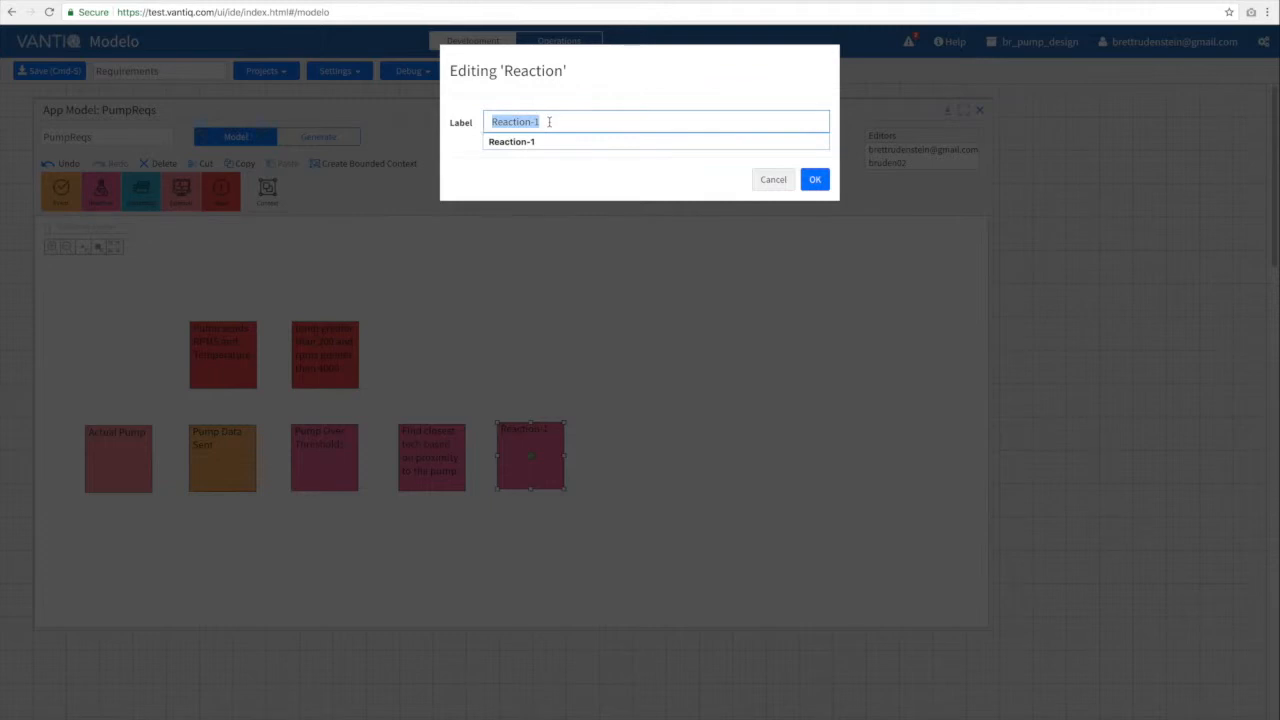
{"action": "type", "text": "As"}
{"action": "key", "text": "Down"}
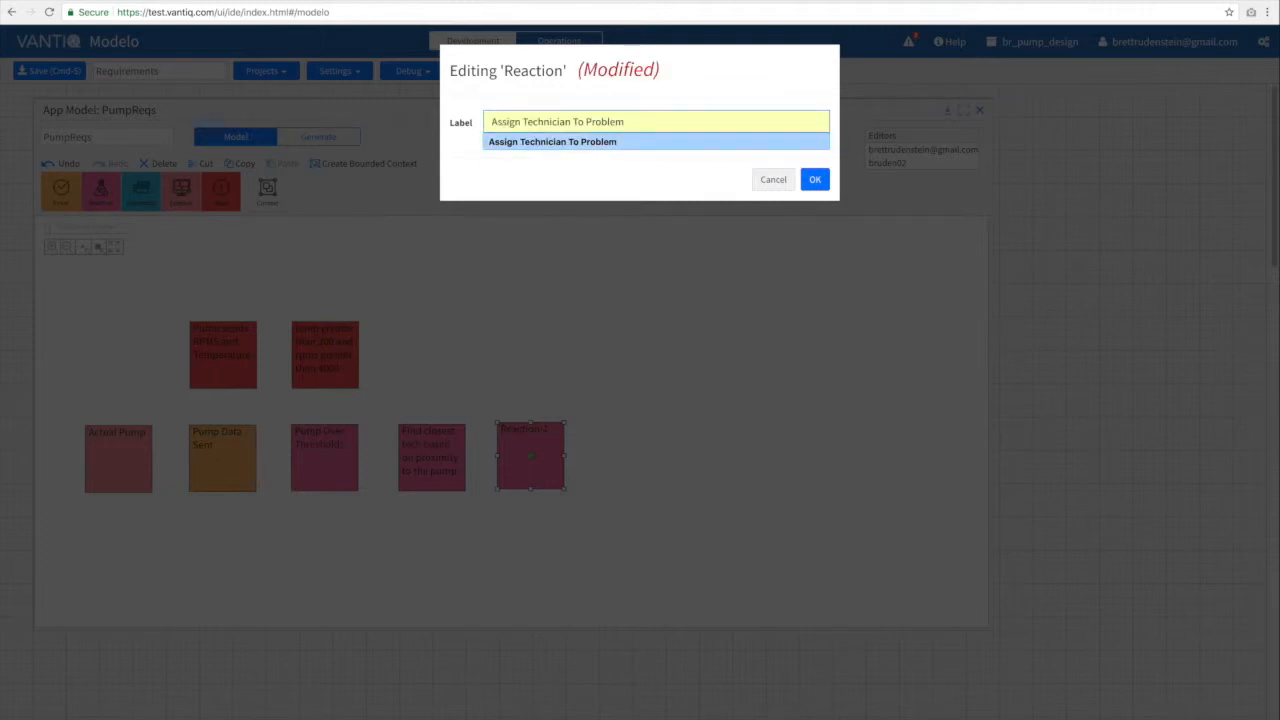
{"action": "key", "text": "Return"}
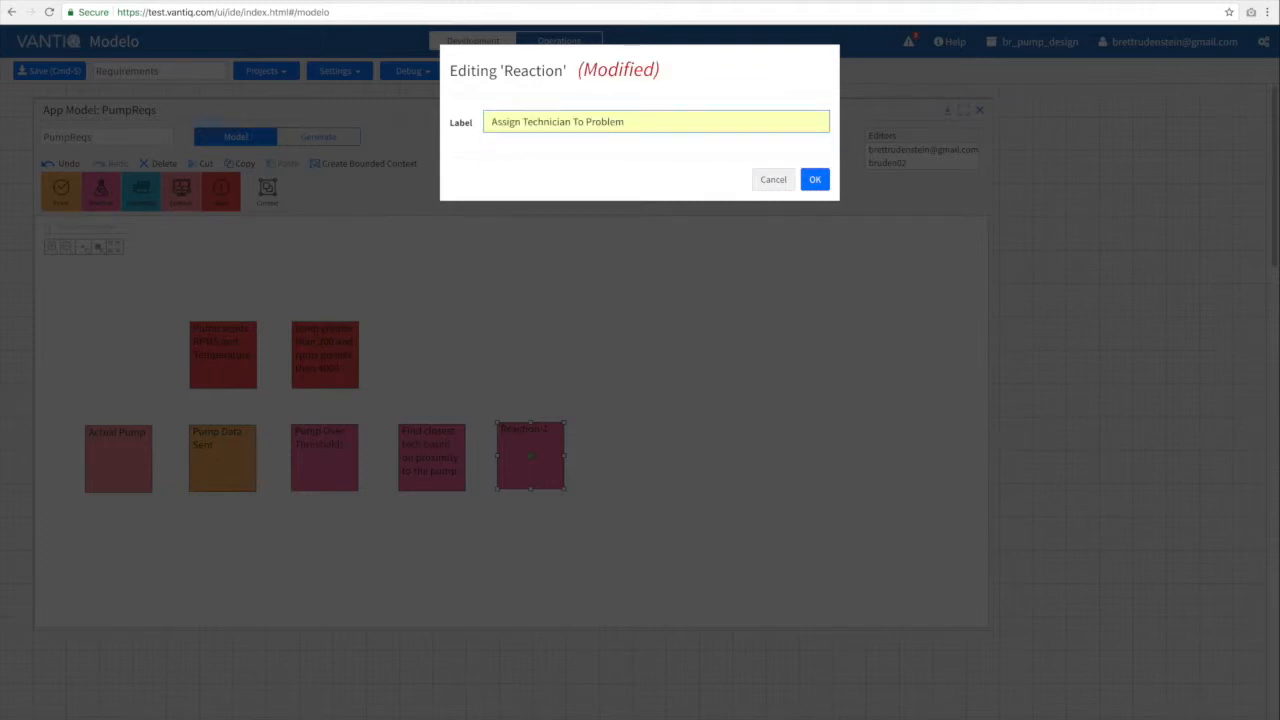
{"action": "left_click", "coordinate": [814, 180]}
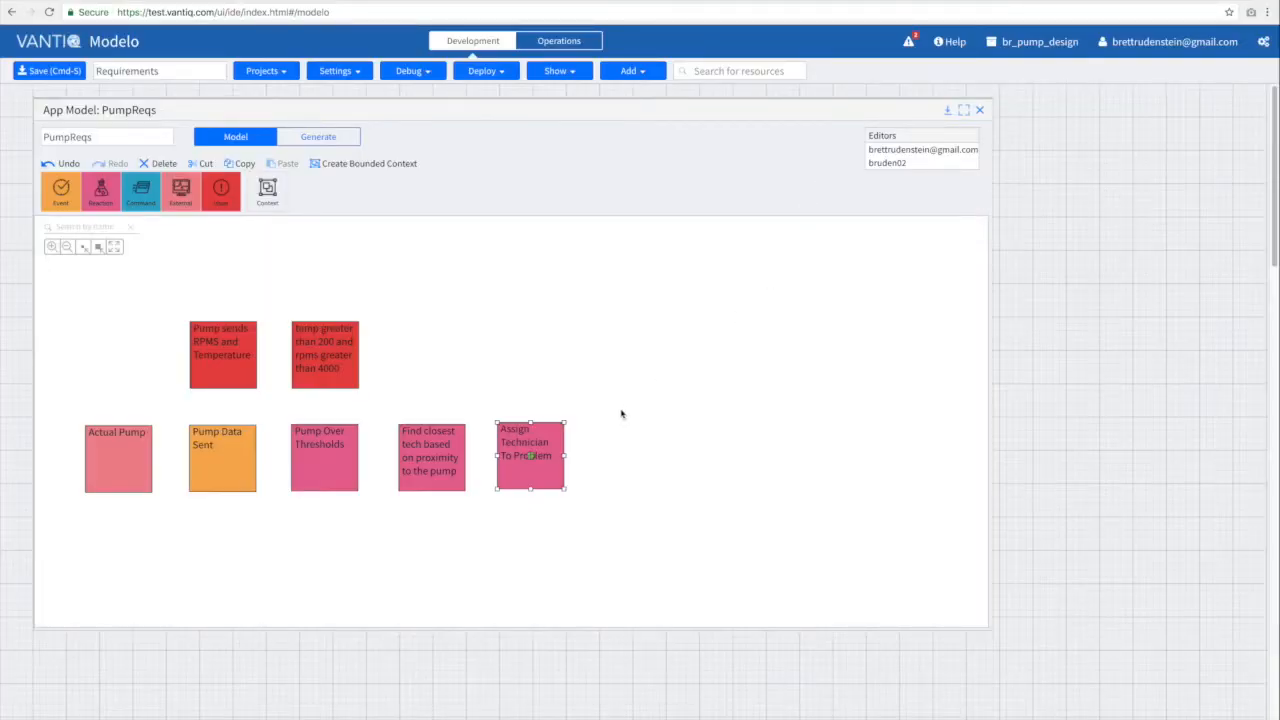
{"action": "left_click_drag", "start_coordinate": [531, 438], "coordinate": [532, 440]}
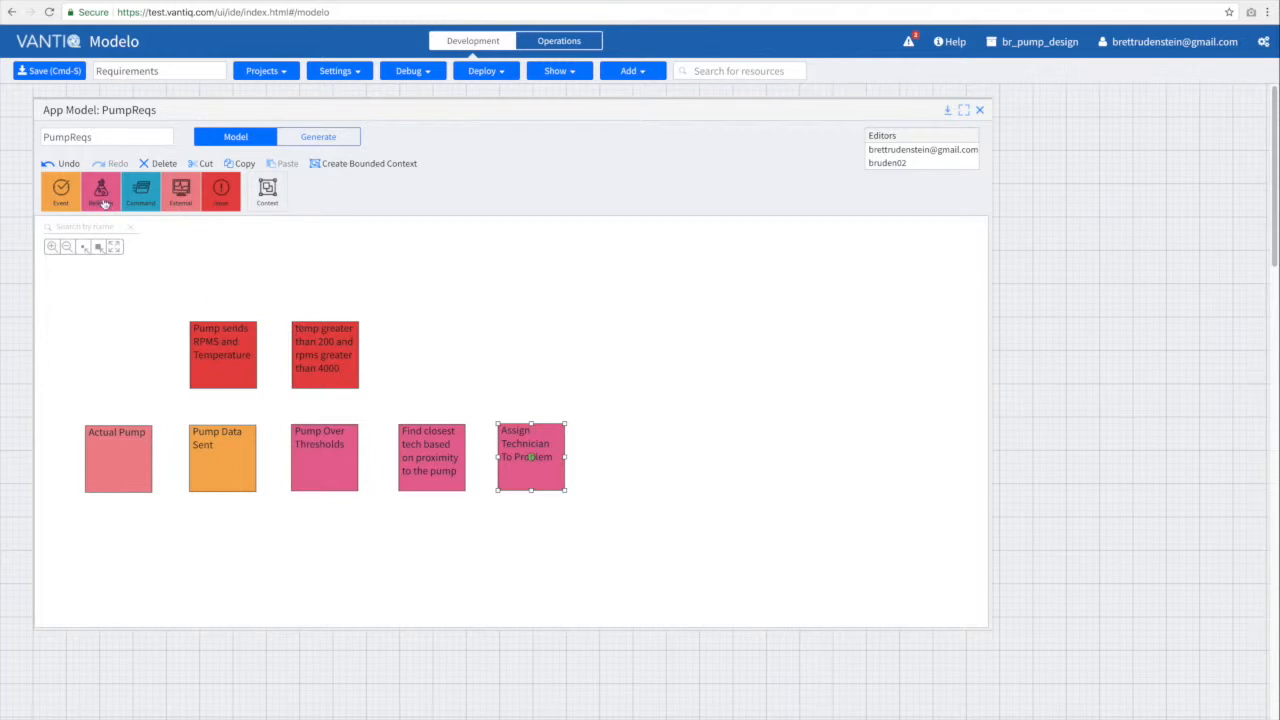
Add a Reaction above and beyond Assign Technician To Problem and label it Notify The Technician of the problem.
{"action": "left_click_drag", "start_coordinate": [104, 206], "coordinate": [642, 382]}
{"action": "double_click", "coordinate": [637, 382]}
{"action": "triple_click", "coordinate": [576, 127]}
{"action": "type", "text": "N"}
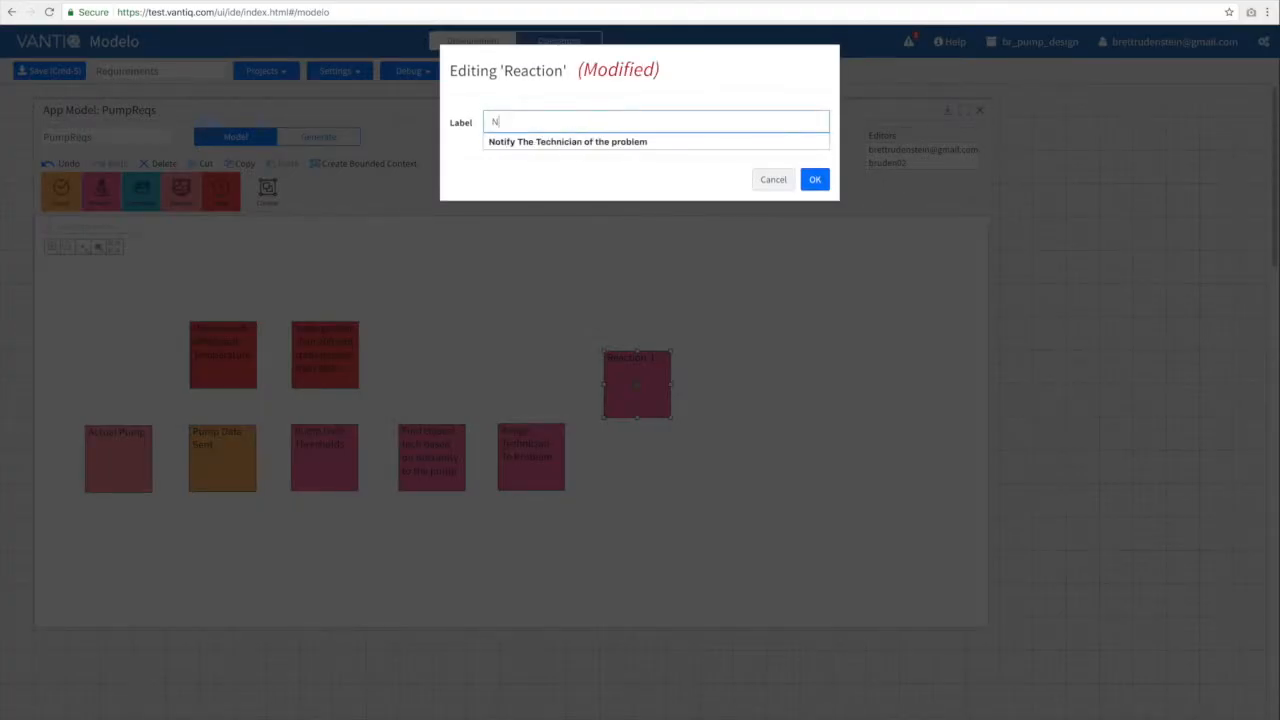
{"action": "key", "text": "Down"}
{"action": "key", "text": "Return"}
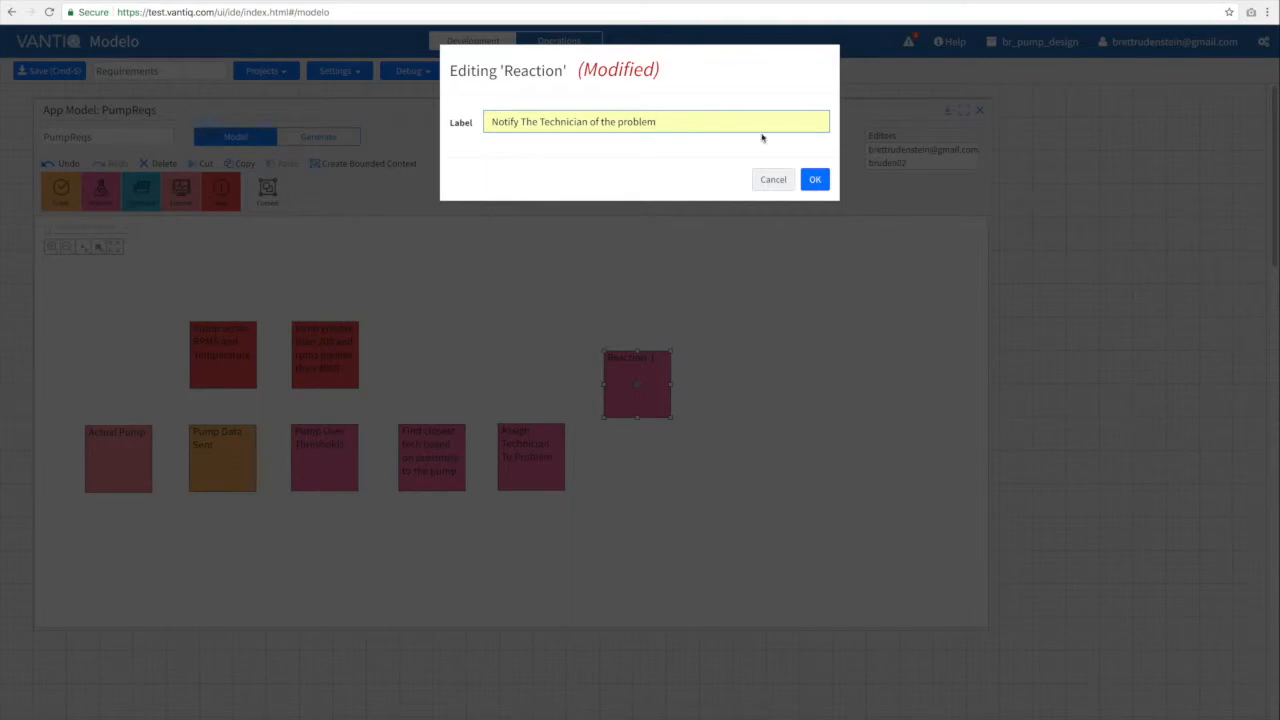
{"action": "left_click", "coordinate": [815, 180]}
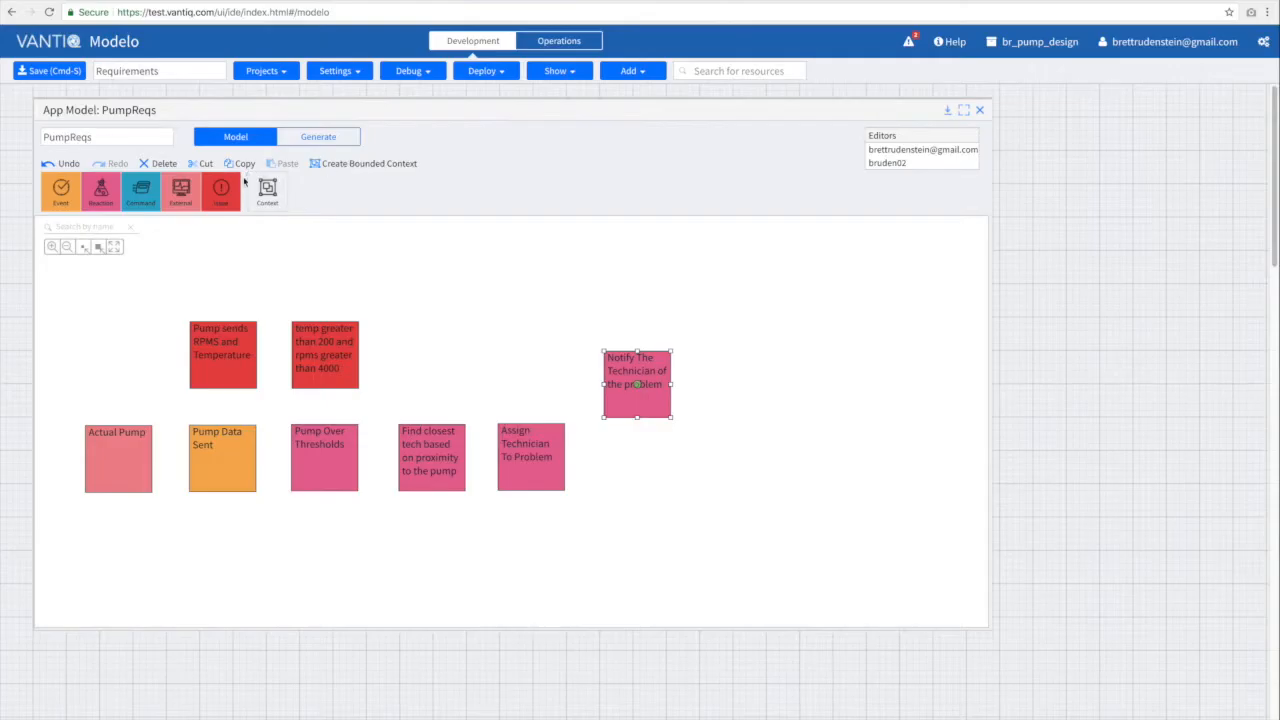
Add an Issue above the Notify The Technician reaction and label it Use mobile device to notify the technician.
{"action": "left_click_drag", "start_coordinate": [222, 190], "coordinate": [636, 298]}
{"action": "triple_click", "coordinate": [540, 120]}
{"action": "type", "text": "Us"}
{"action": "left_click", "coordinate": [640, 141]}
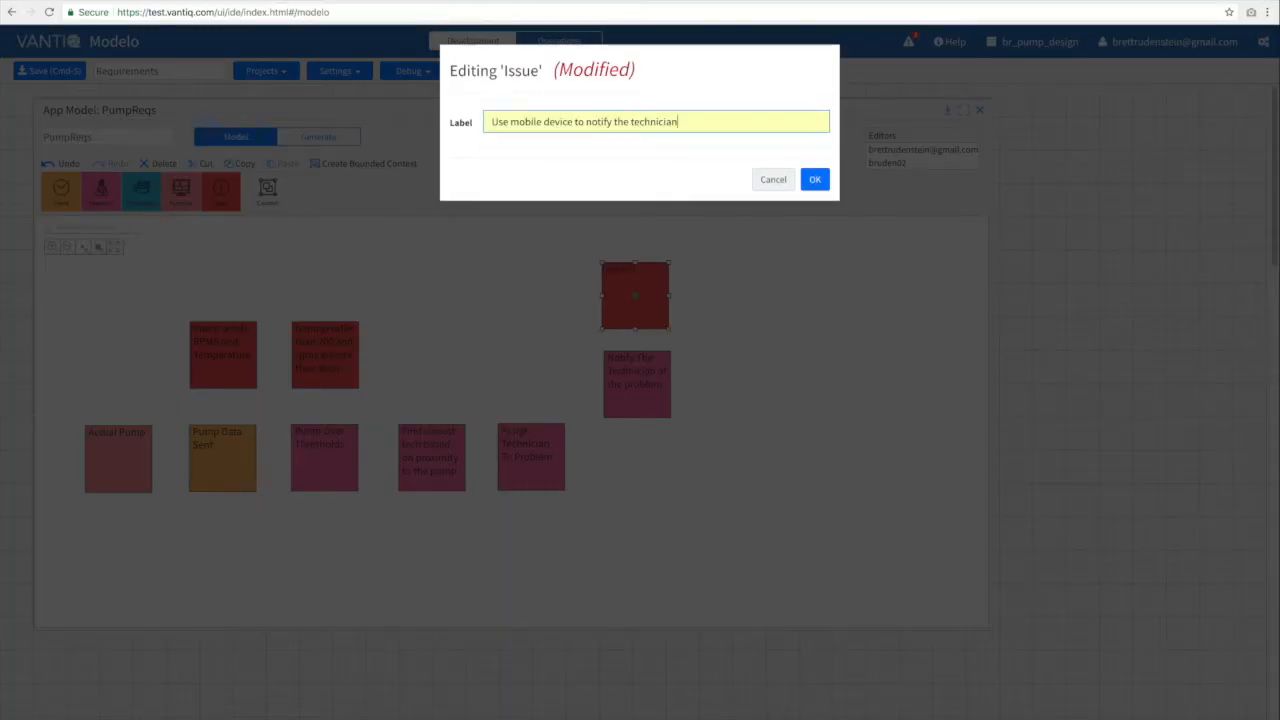
{"action": "left_click", "coordinate": [816, 181]}
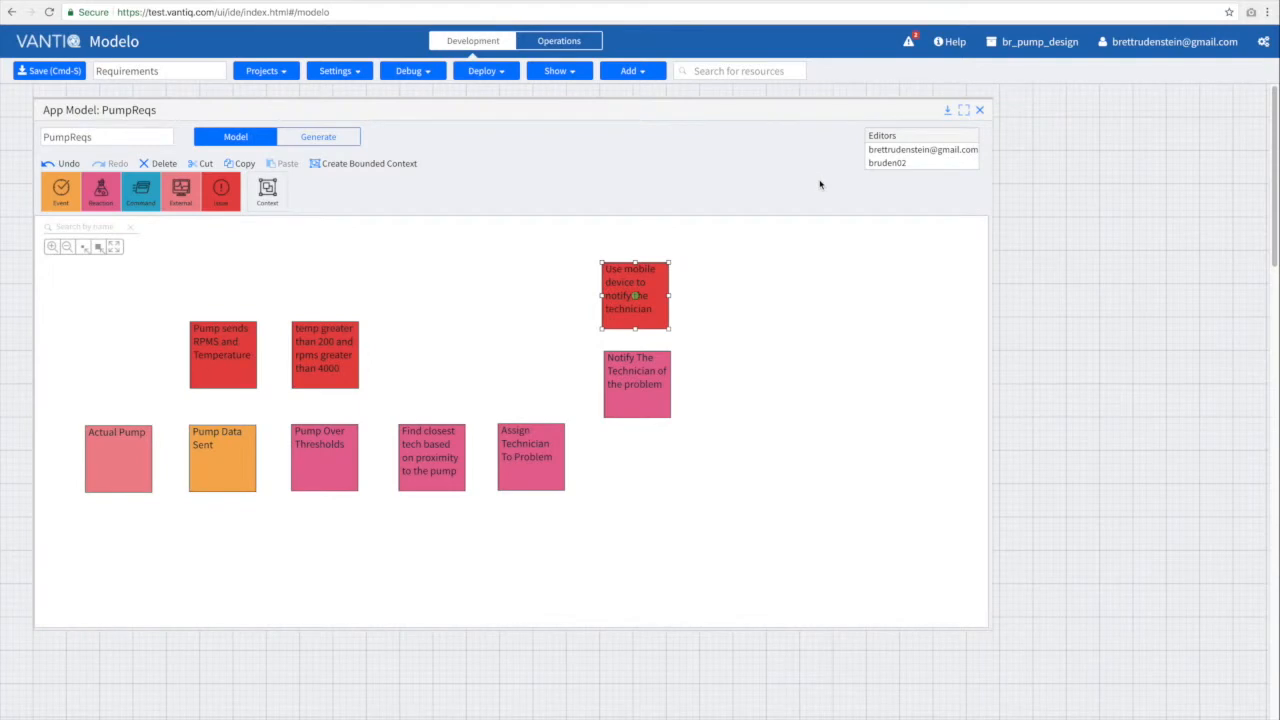
Add a Reaction below the Notify The Technician reaction and label it Location Tracking for the Technician.
{"action": "left_click_drag", "start_coordinate": [101, 192], "coordinate": [649, 489]}
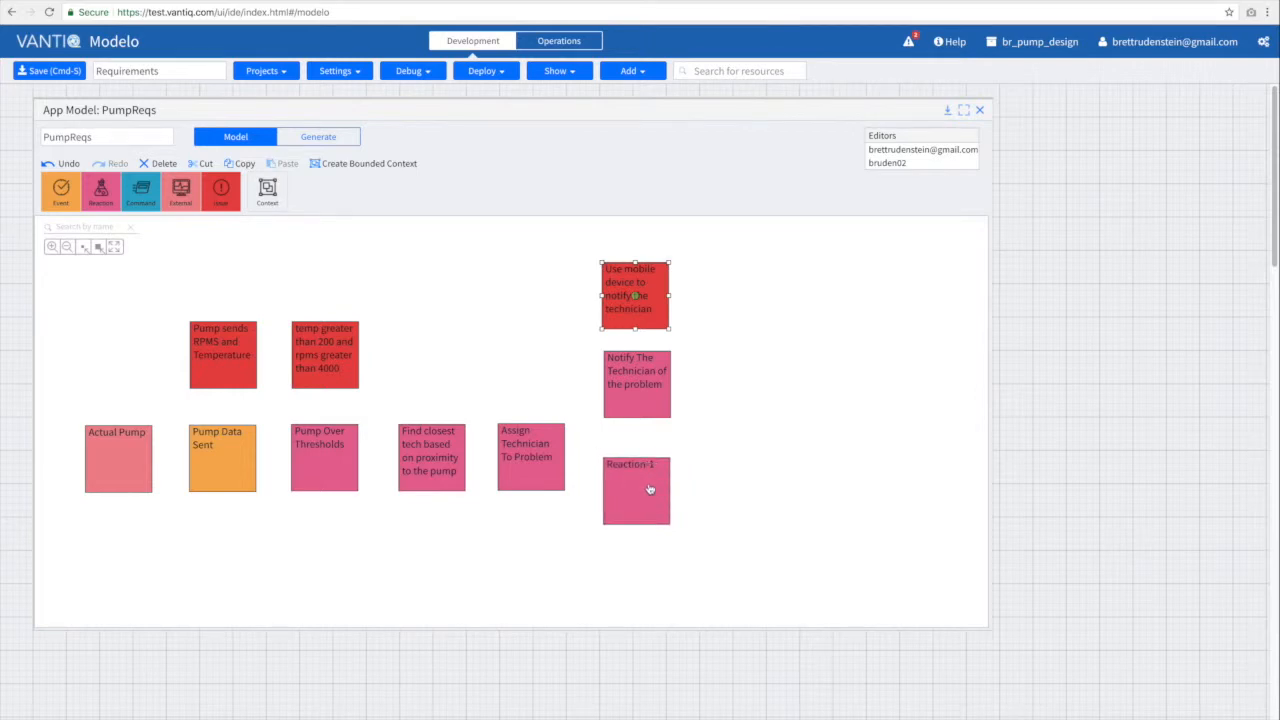
{"action": "left_click", "coordinate": [649, 489]}
{"action": "double_click", "coordinate": [649, 489]}
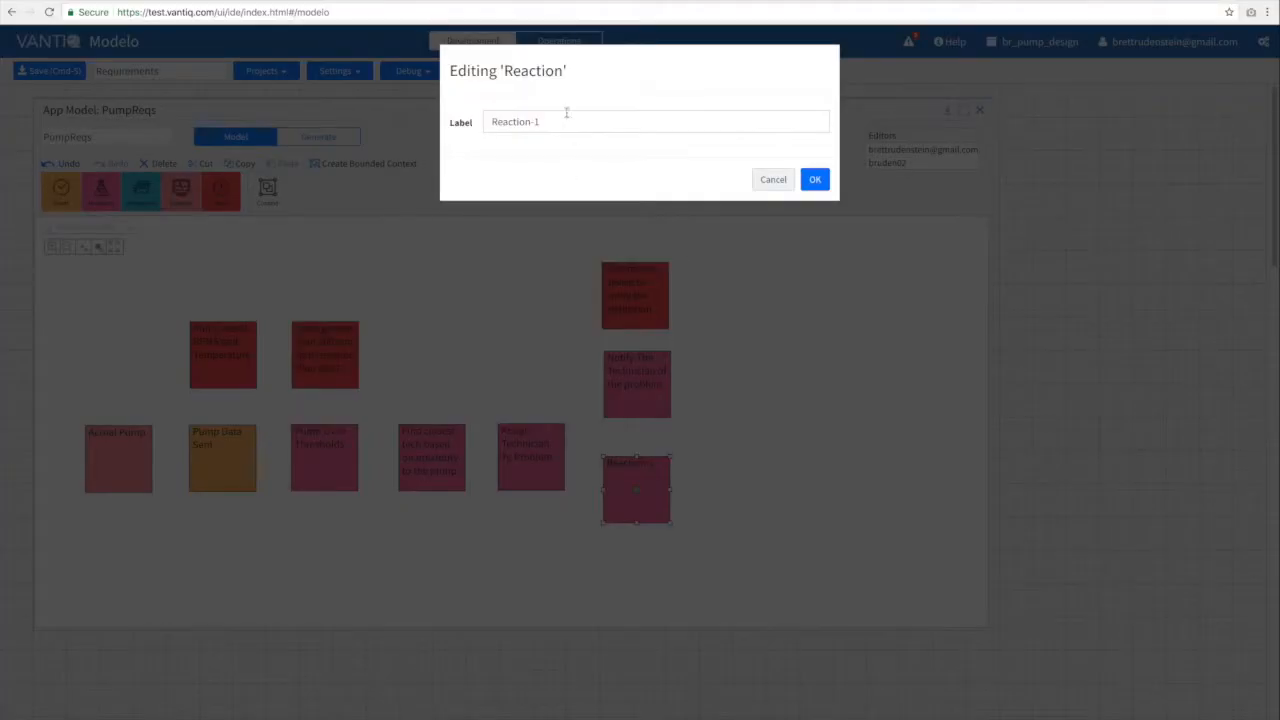
{"action": "triple_click", "coordinate": [564, 119]}
{"action": "type", "text": "Loc"}
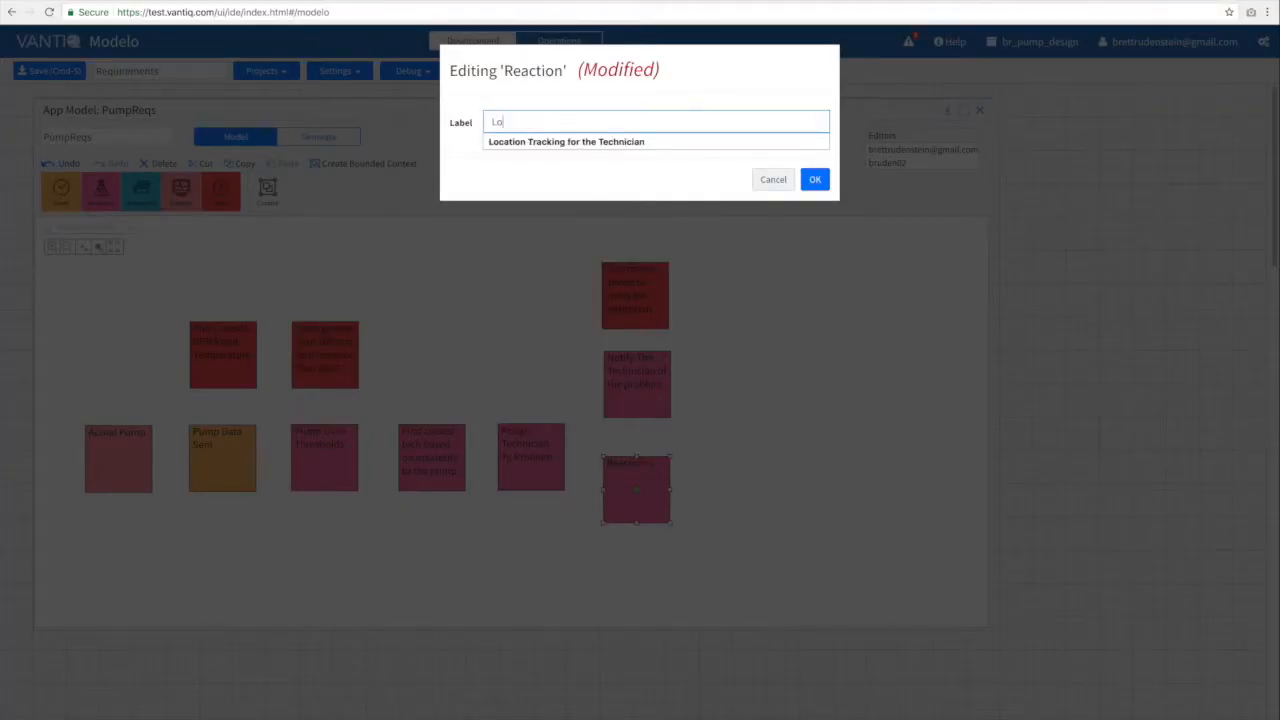
{"action": "key", "text": "Down"}
{"action": "key", "text": "Return"}
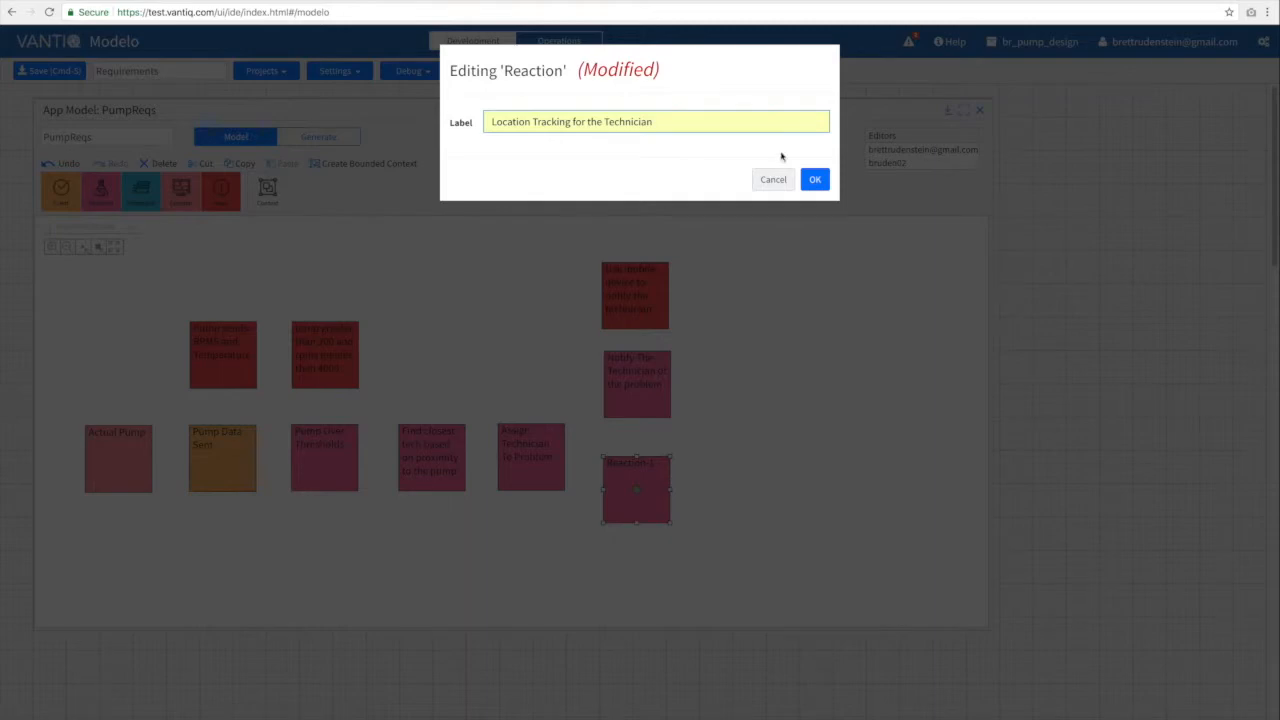
{"action": "left_click", "coordinate": [815, 180]}
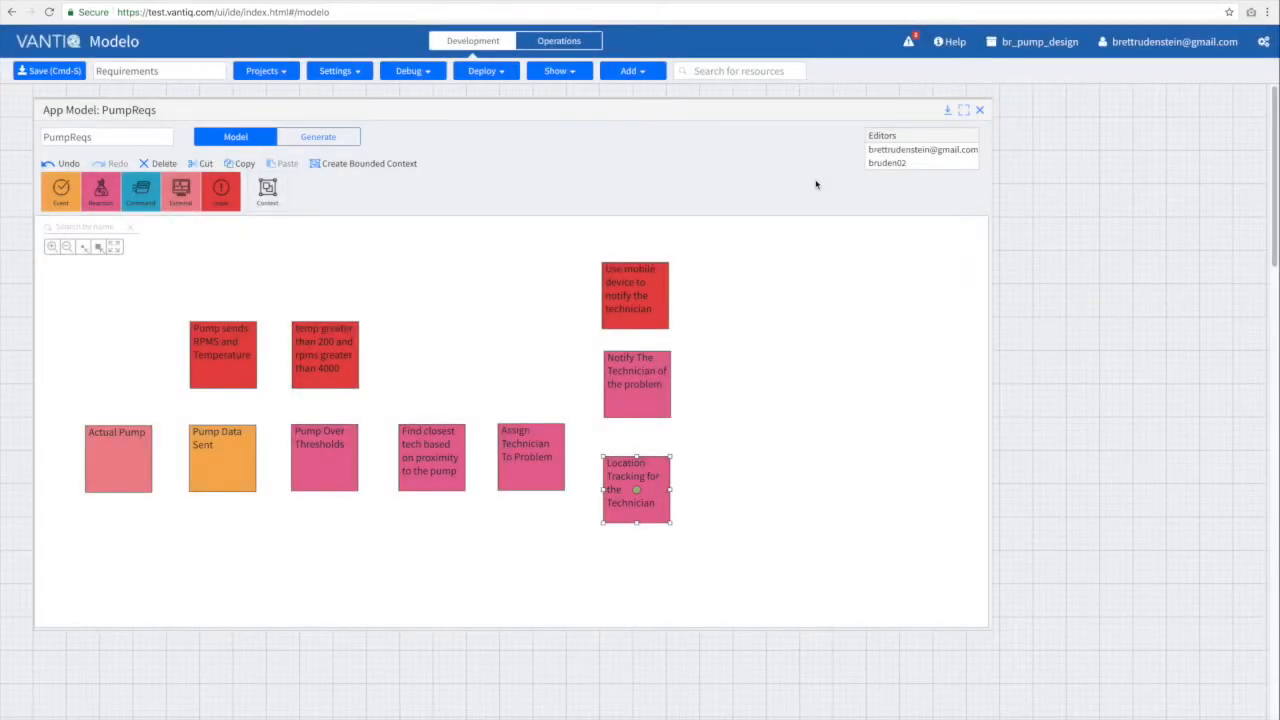
Add a Reaction beside Location Tracking for the Technician and label it When tech arrives or is in close proximity let them know.
{"action": "left_click_drag", "start_coordinate": [100, 195], "coordinate": [759, 486]}
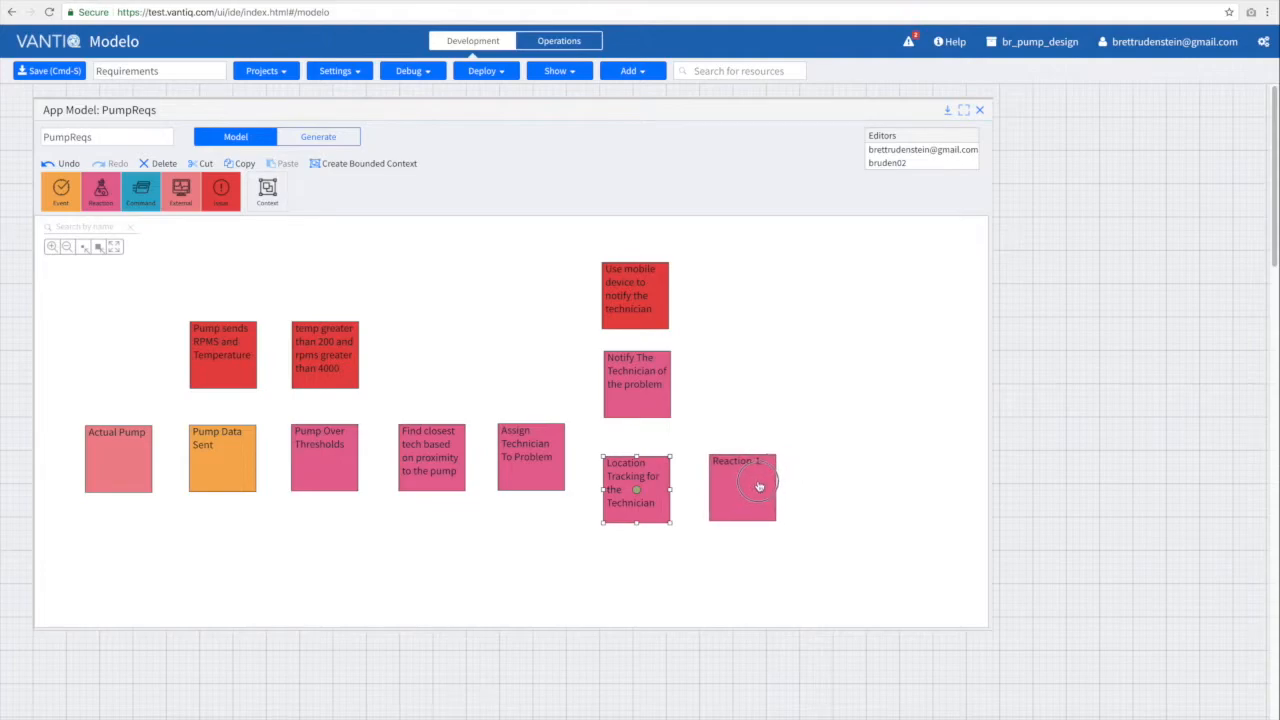
{"action": "double_click", "coordinate": [759, 486]}
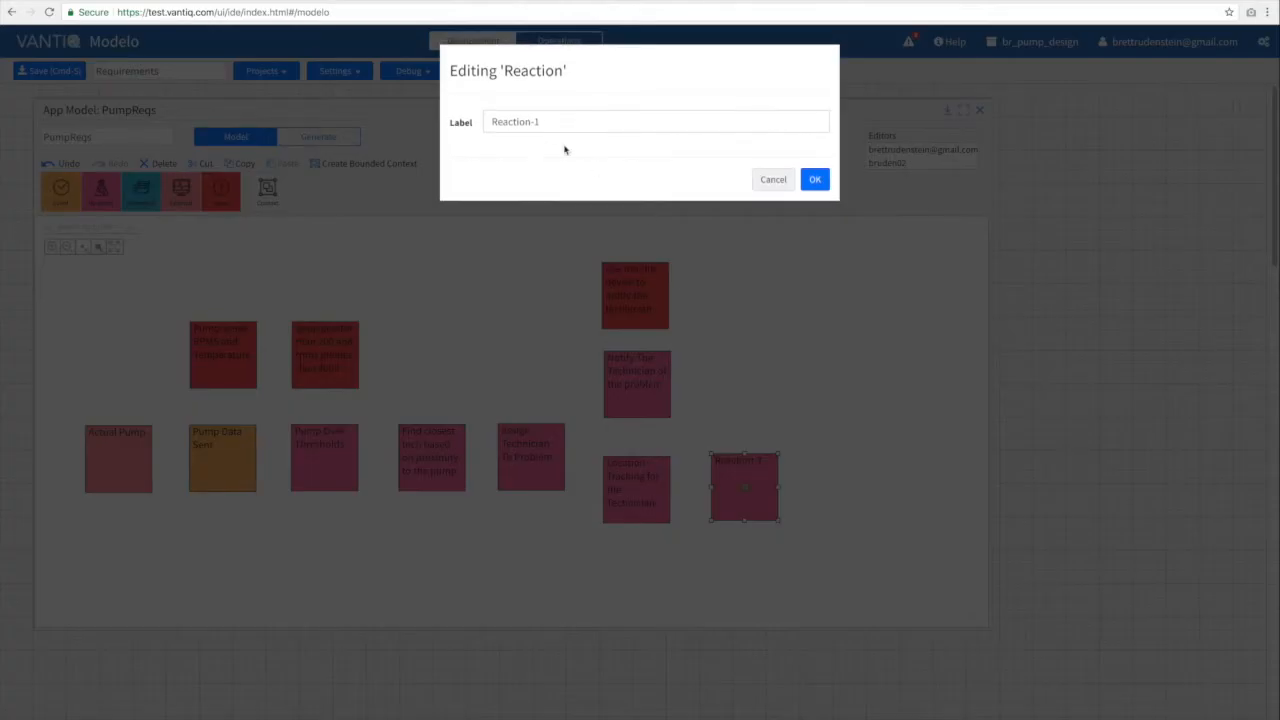
{"action": "triple_click", "coordinate": [547, 121]}
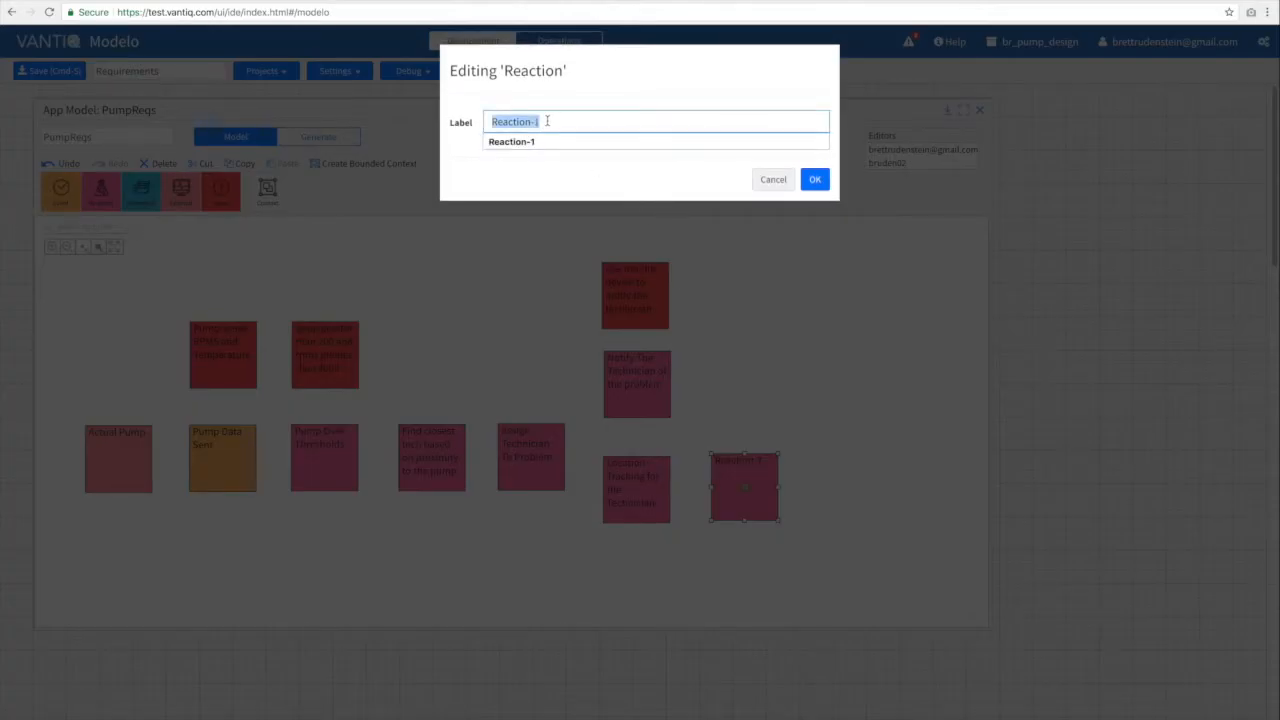
{"action": "type", "text": "W"}
{"action": "key", "text": "Down"}
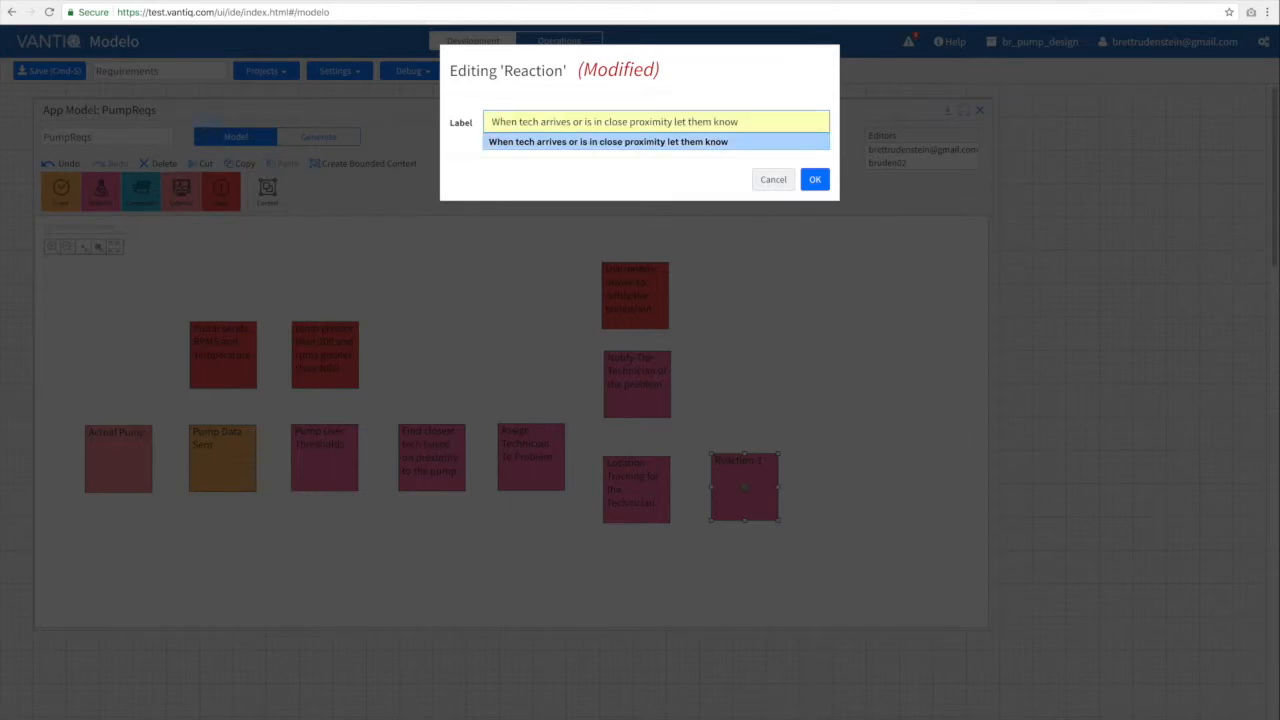
{"action": "key", "text": "Return"}
{"action": "left_click", "coordinate": [814, 179]}
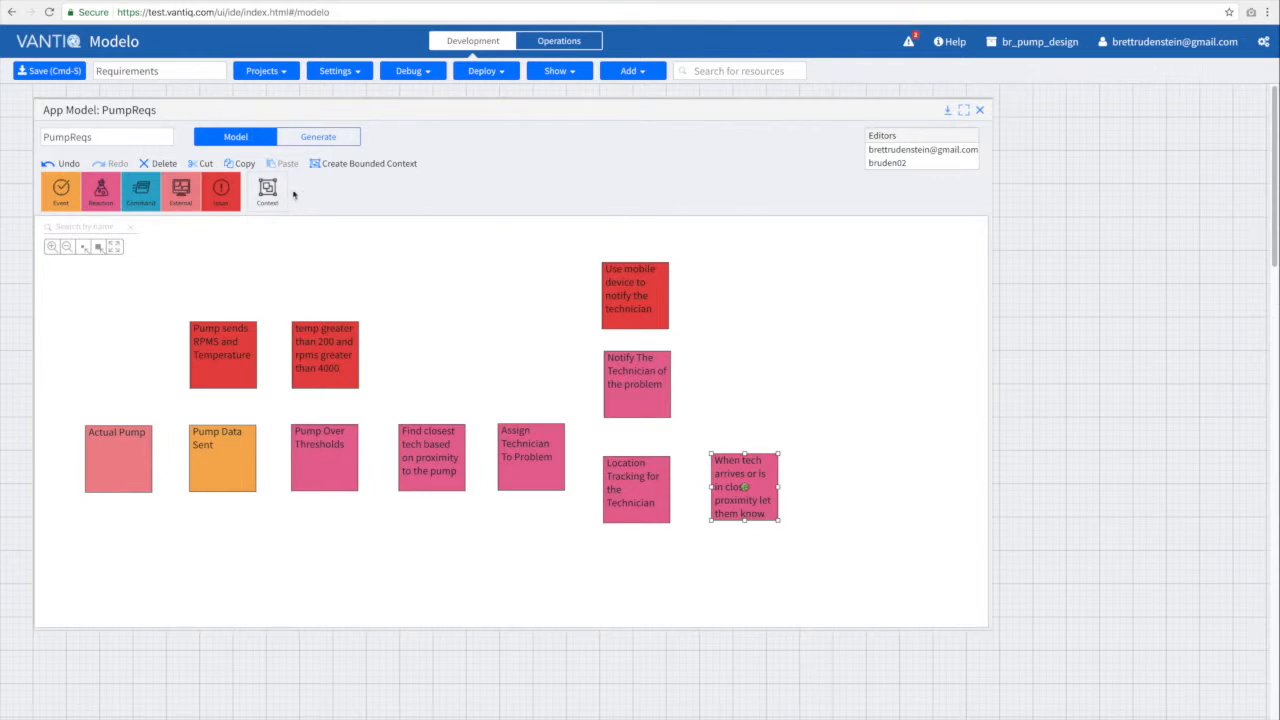
Add an Issue below the close-proximity reaction and label it Send text message when in close proximity.
{"action": "left_click_drag", "start_coordinate": [222, 195], "coordinate": [737, 594]}
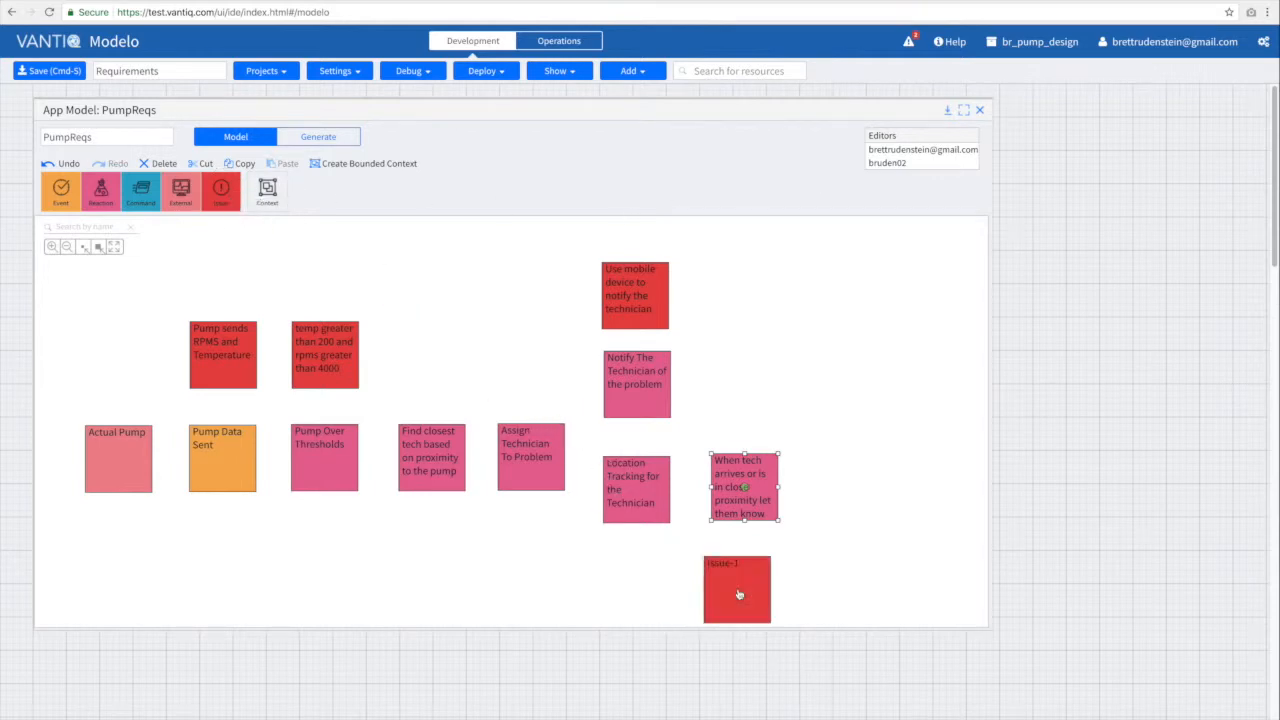
{"action": "double_click", "coordinate": [737, 583]}
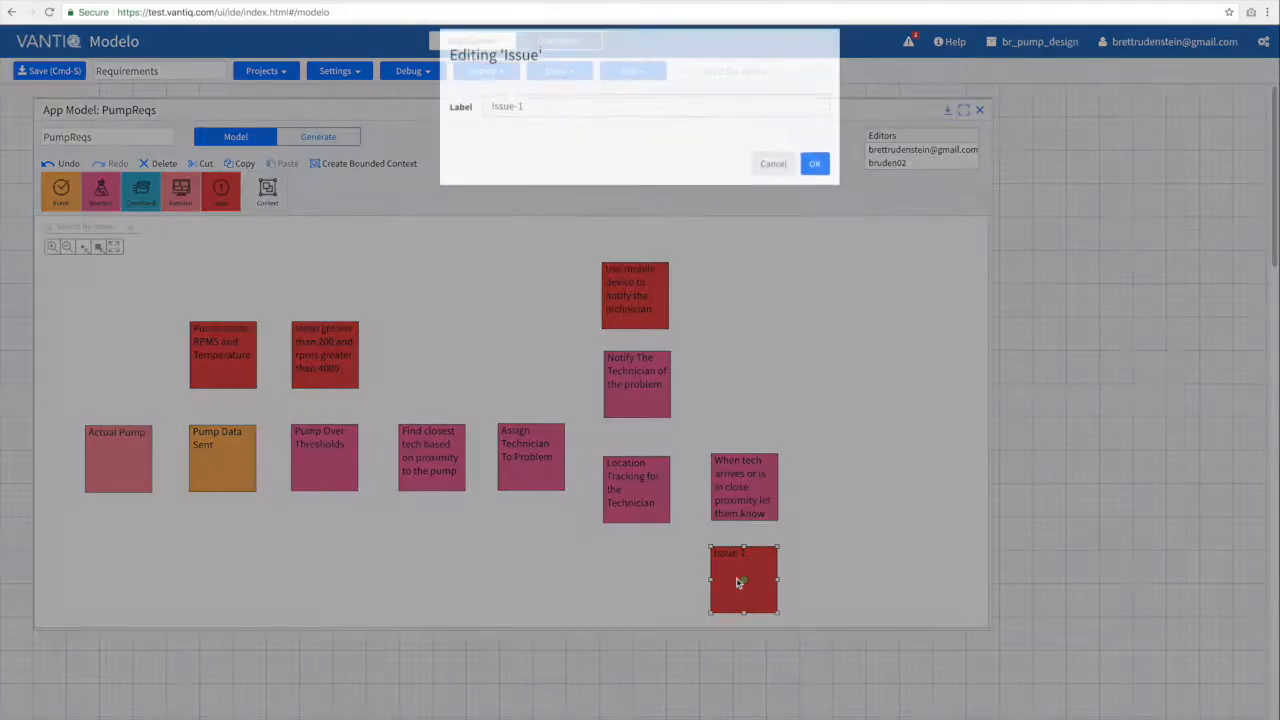
{"action": "double_click", "coordinate": [541, 125]}
{"action": "left_click", "coordinate": [541, 125]}
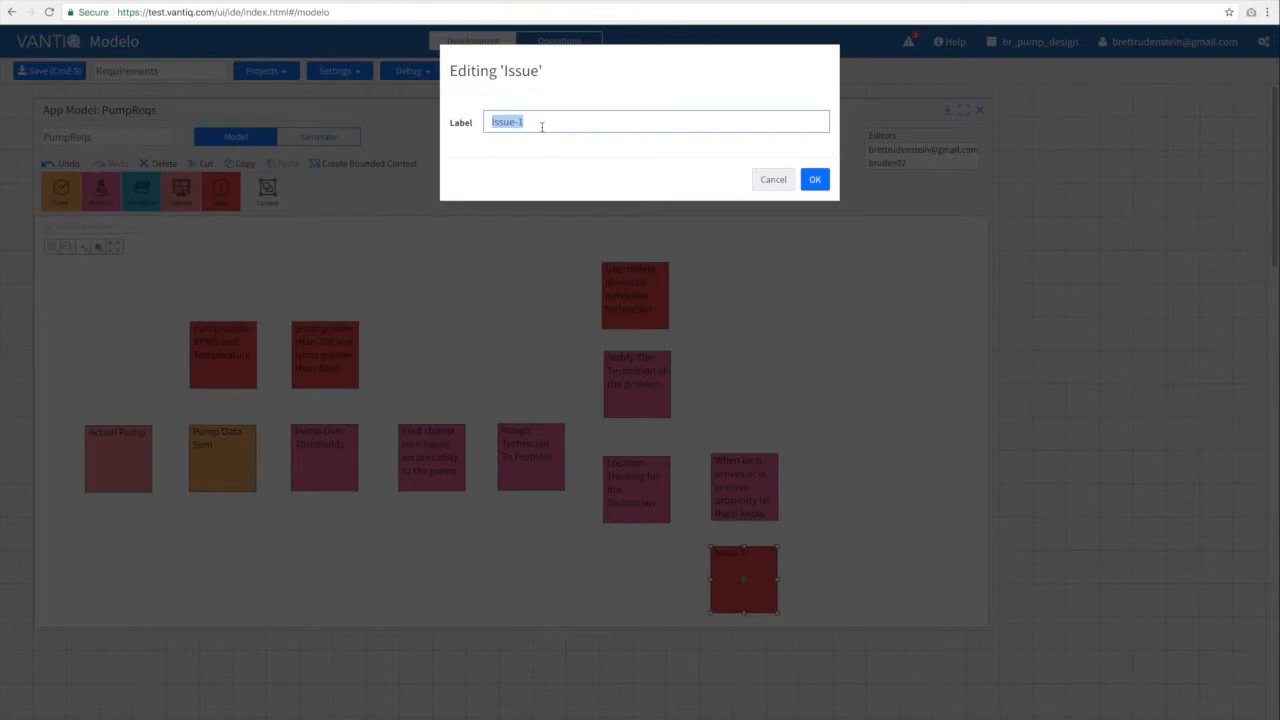
{"action": "type", "text": "S"}
{"action": "key", "text": "Down"}
{"action": "key", "text": "Return"}
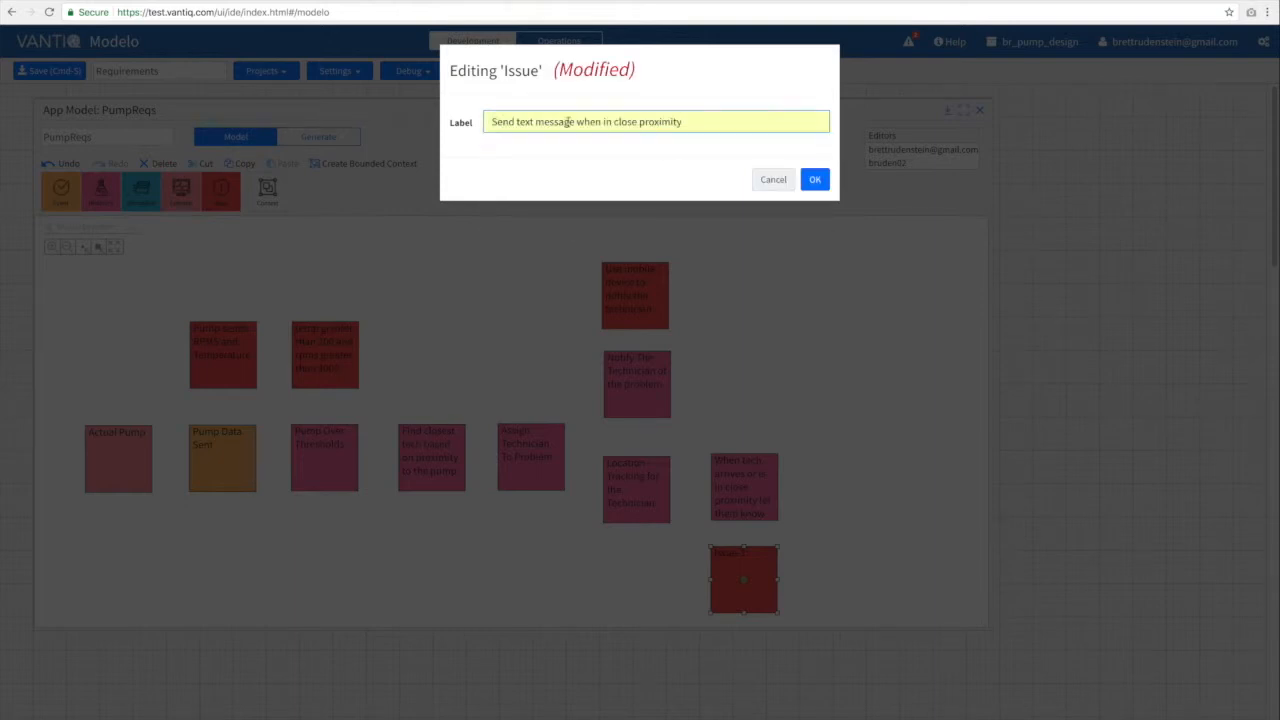
{"action": "left_click", "coordinate": [812, 179]}
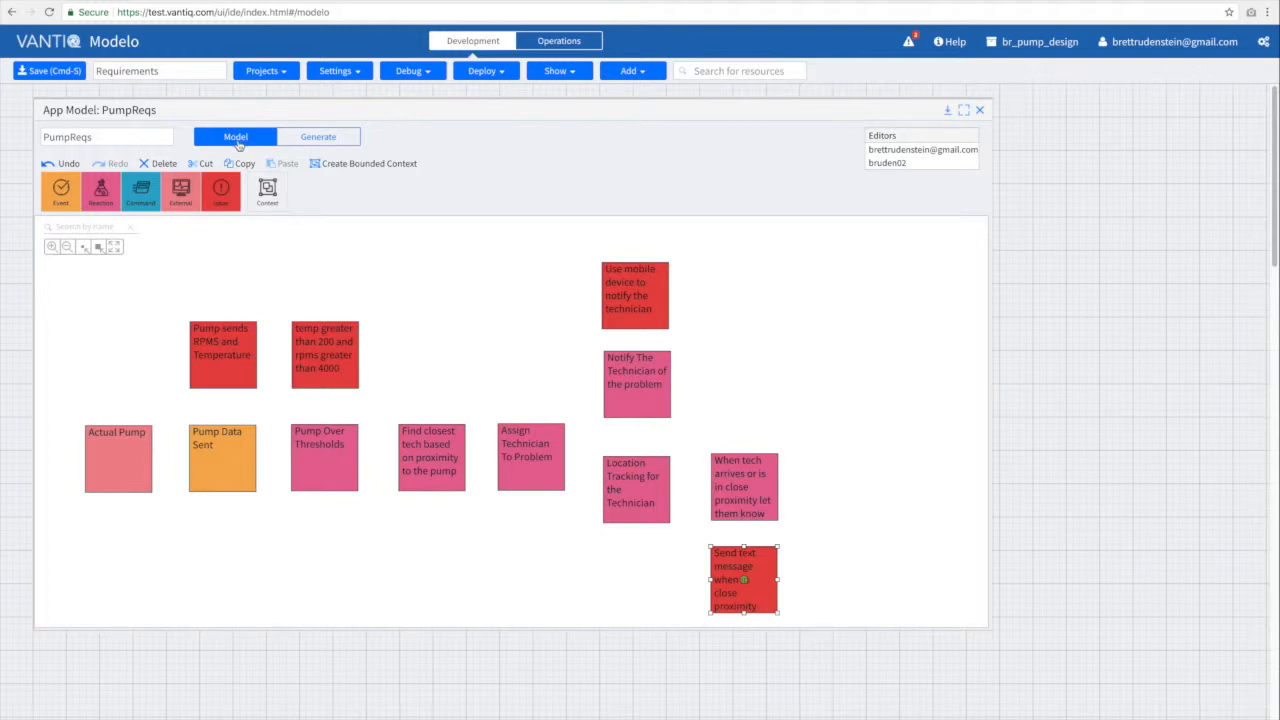
Switch the app model to Generate mode and create a new group named PumpApp.
{"action": "left_click", "coordinate": [318, 138]}
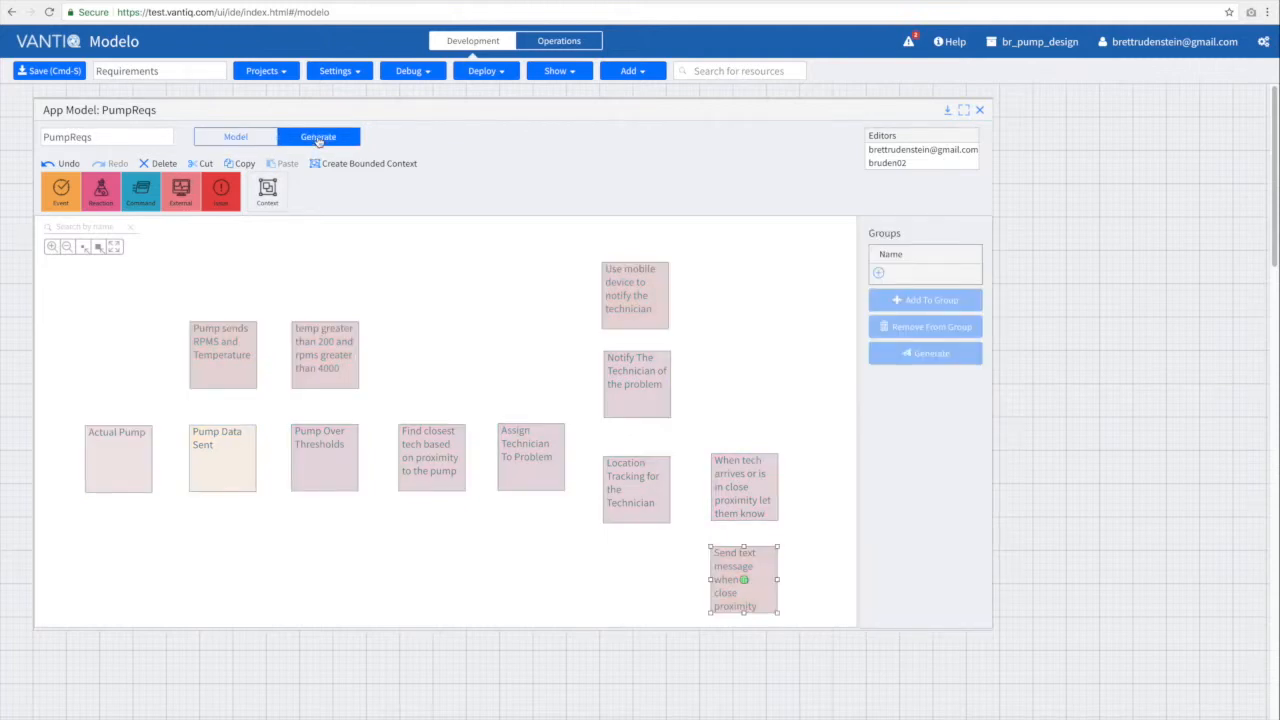
{"action": "left_click", "coordinate": [878, 275]}
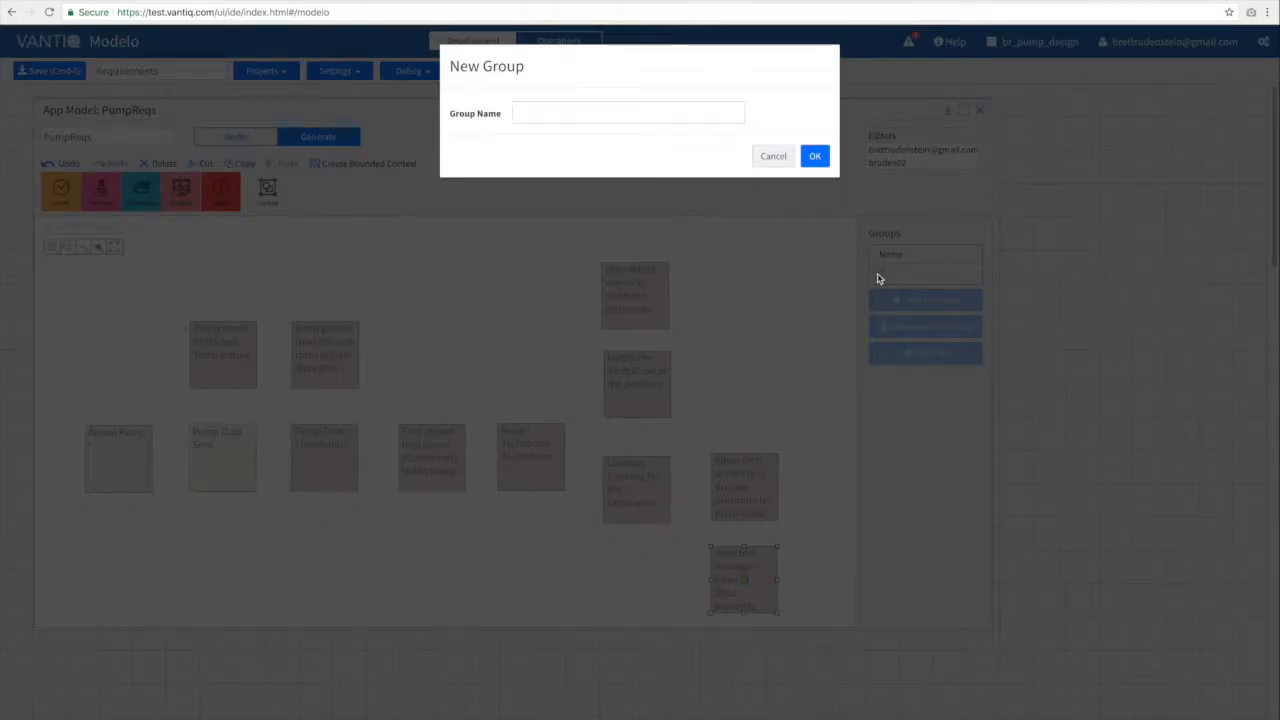
{"action": "left_click", "coordinate": [568, 116]}
{"action": "type", "text": "PumpApp"}
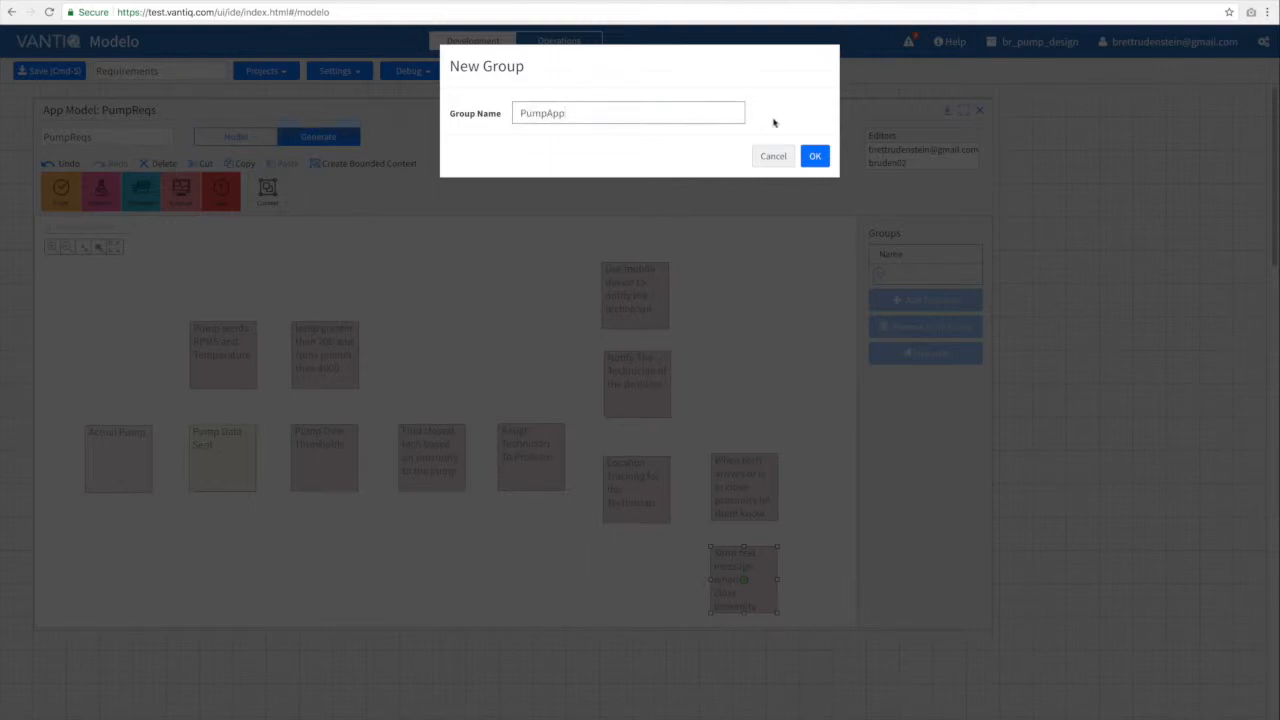
{"action": "left_click", "coordinate": [815, 156]}
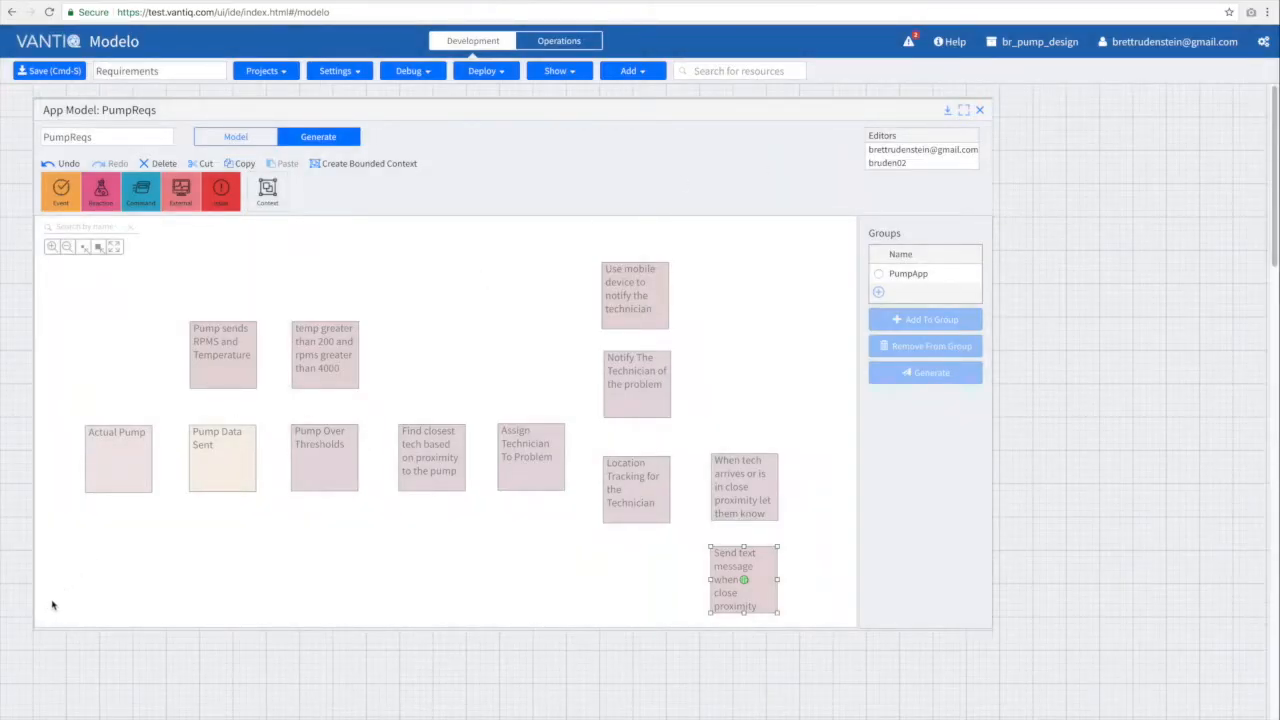
Select all elements of the model, including the Send text message issue, and add them to the PumpApp group.
{"action": "left_click_drag", "start_coordinate": [168, 605], "coordinate": [712, 396]}
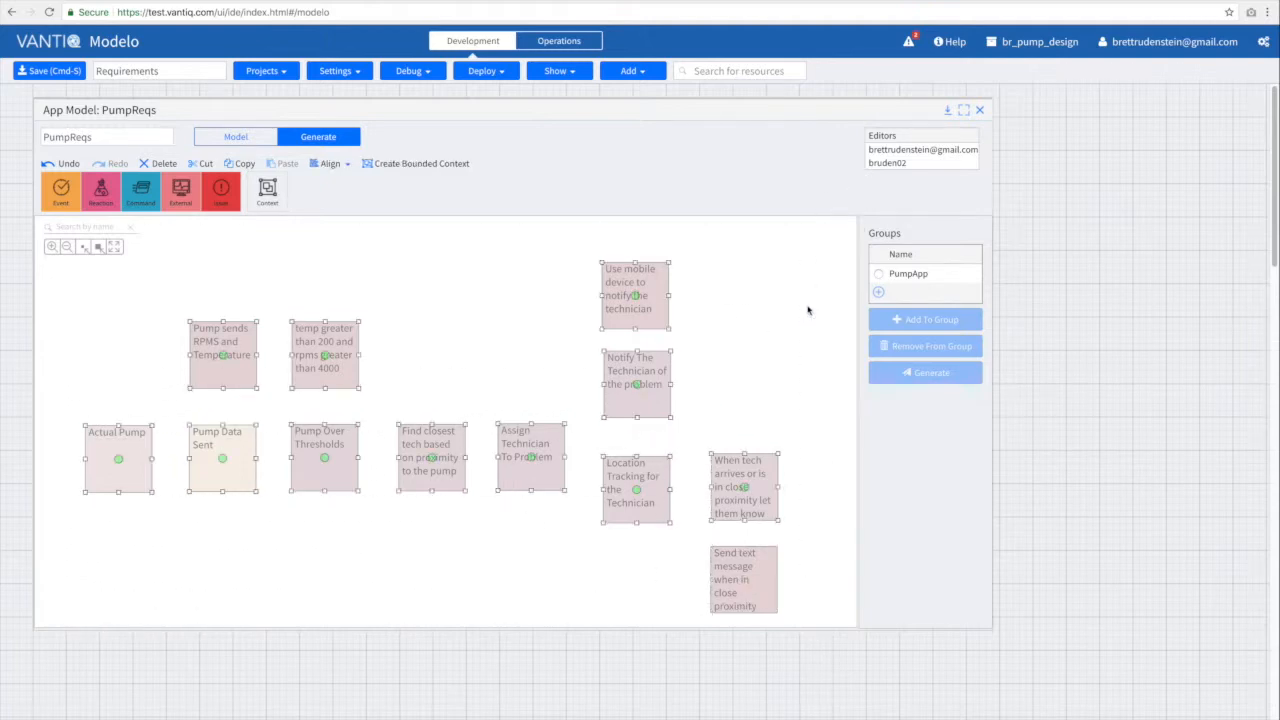
{"action": "left_click", "coordinate": [740, 578], "text": "shift"}
{"action": "left_click", "coordinate": [878, 273]}
{"action": "left_click", "coordinate": [903, 318]}
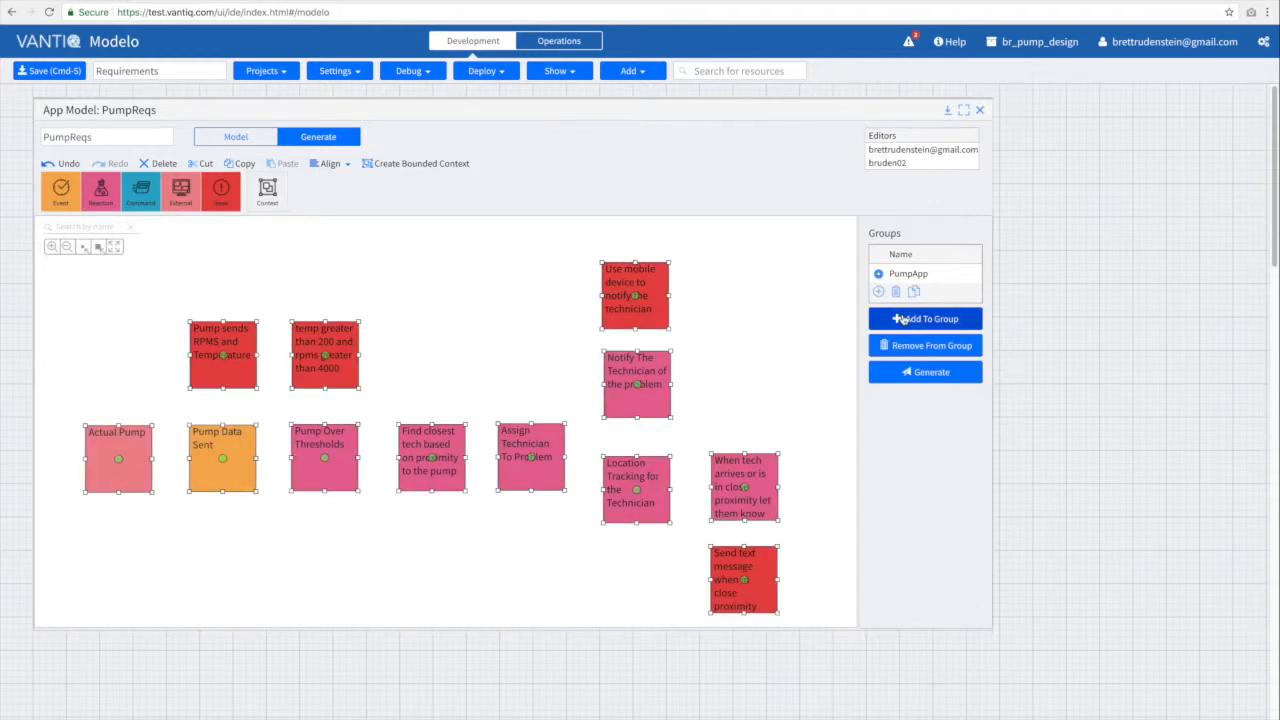
{"action": "left_click", "coordinate": [768, 357]}
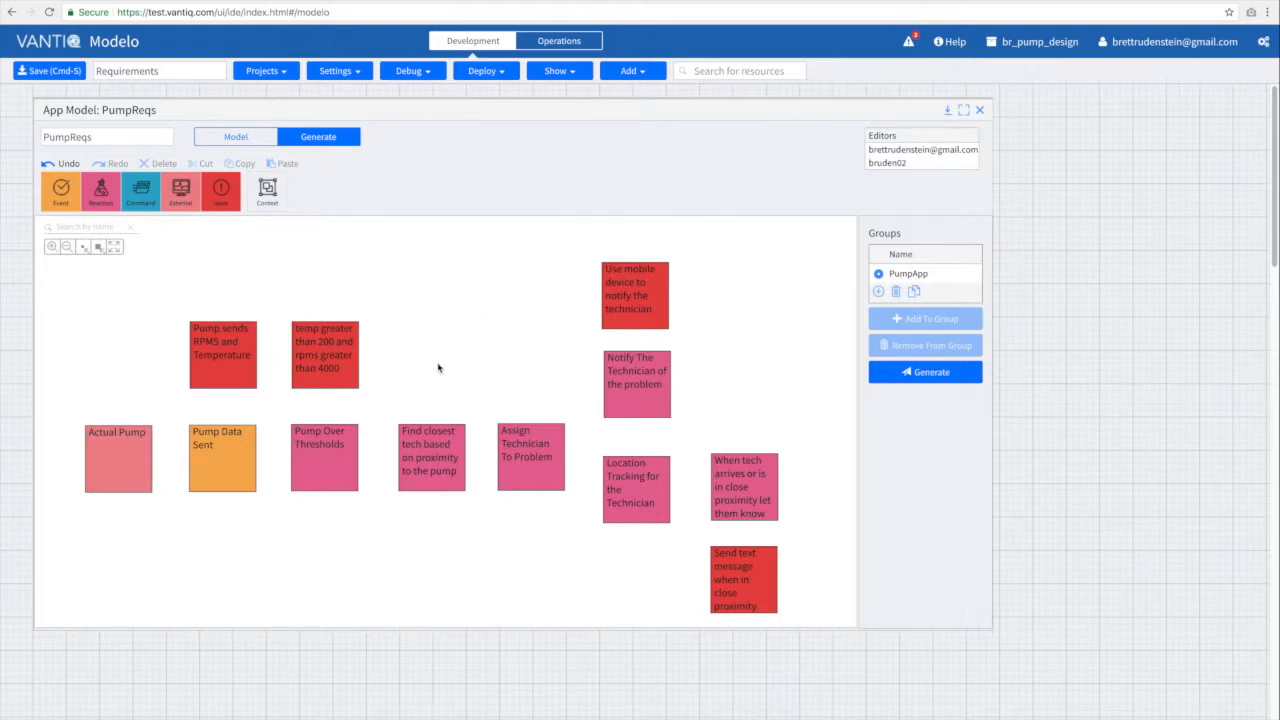
Set the Pump Data Sent event's event type to topics and its topic to /pumpdata.
{"action": "double_click", "coordinate": [222, 472]}
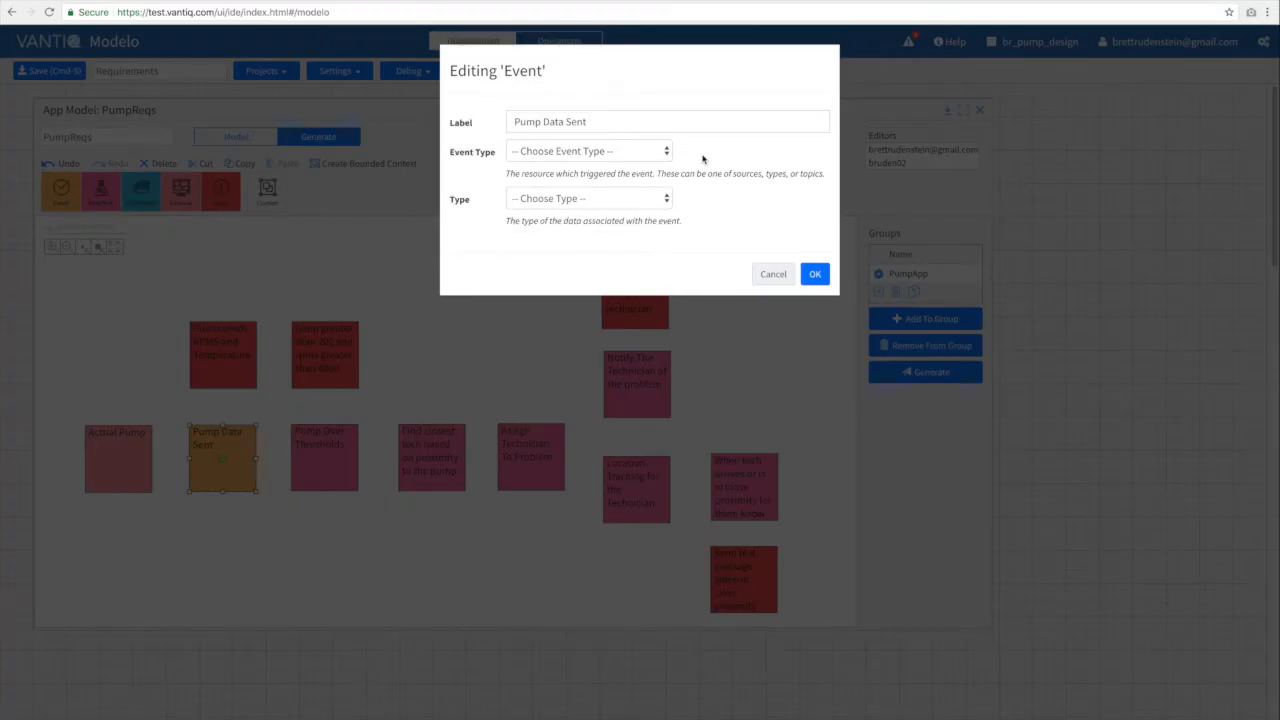
{"action": "left_click", "coordinate": [618, 152]}
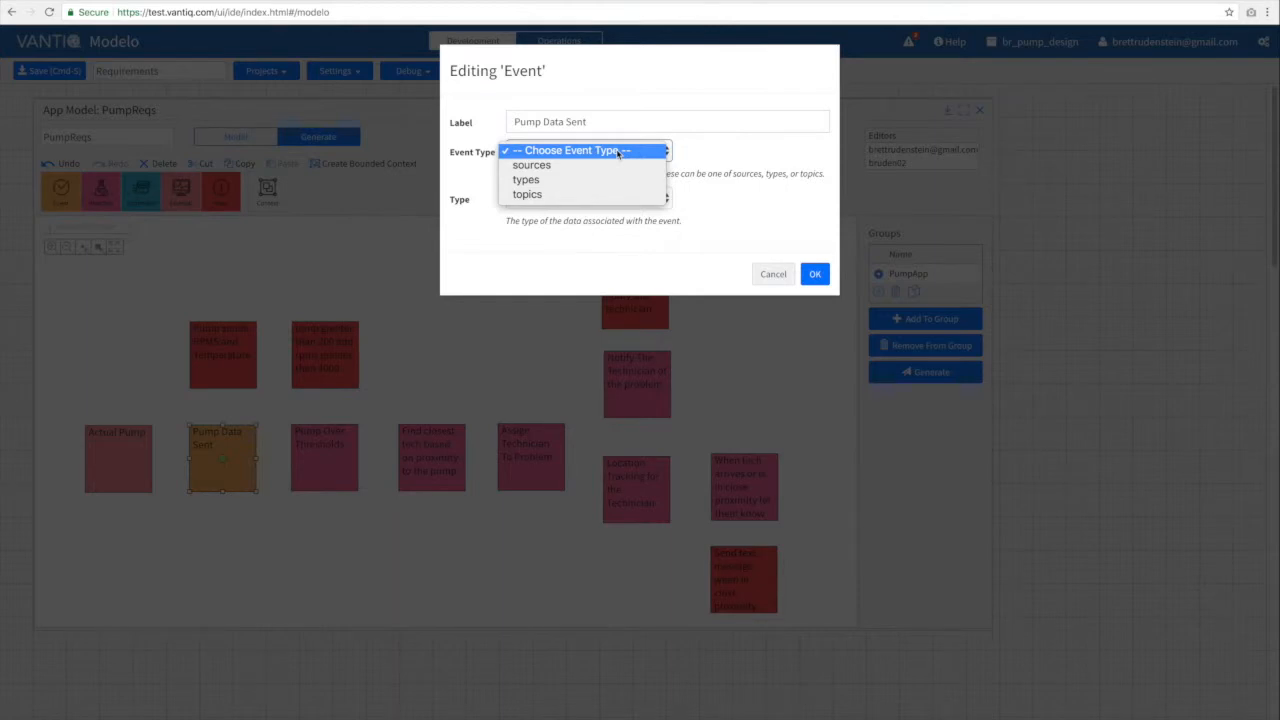
{"action": "left_click", "coordinate": [536, 195]}
{"action": "left_click", "coordinate": [542, 199]}
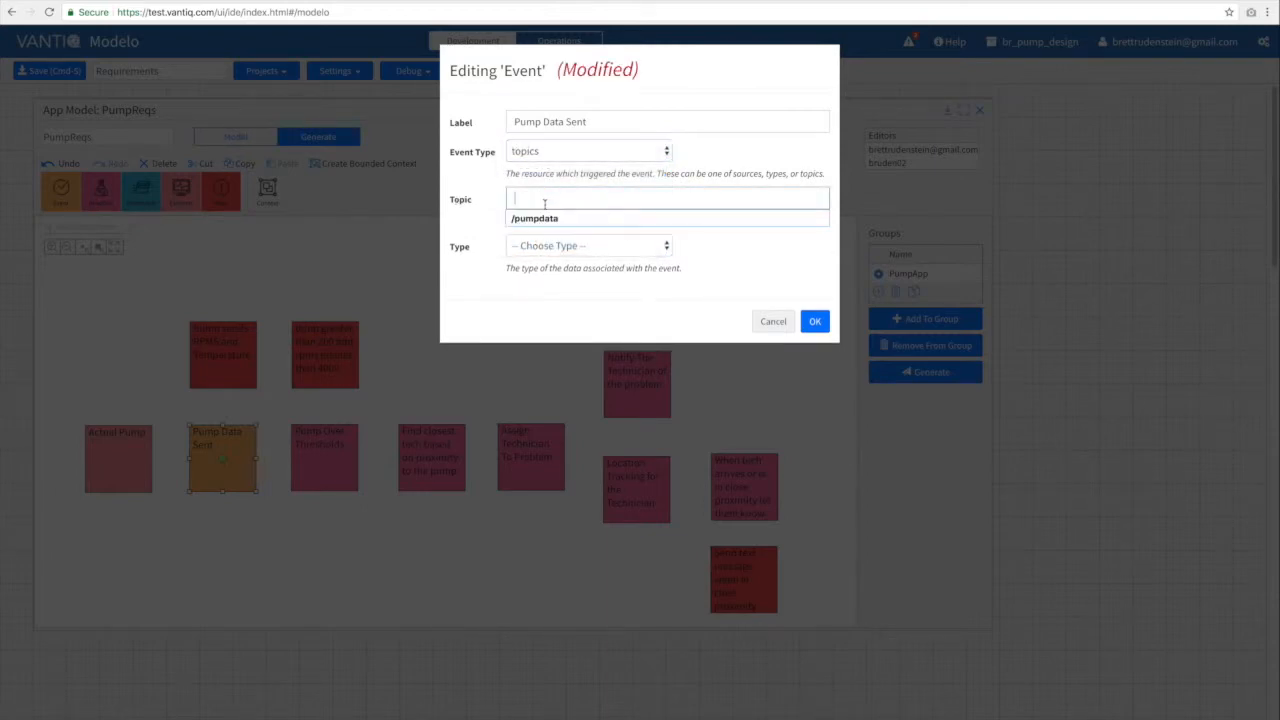
{"action": "left_click", "coordinate": [539, 219]}
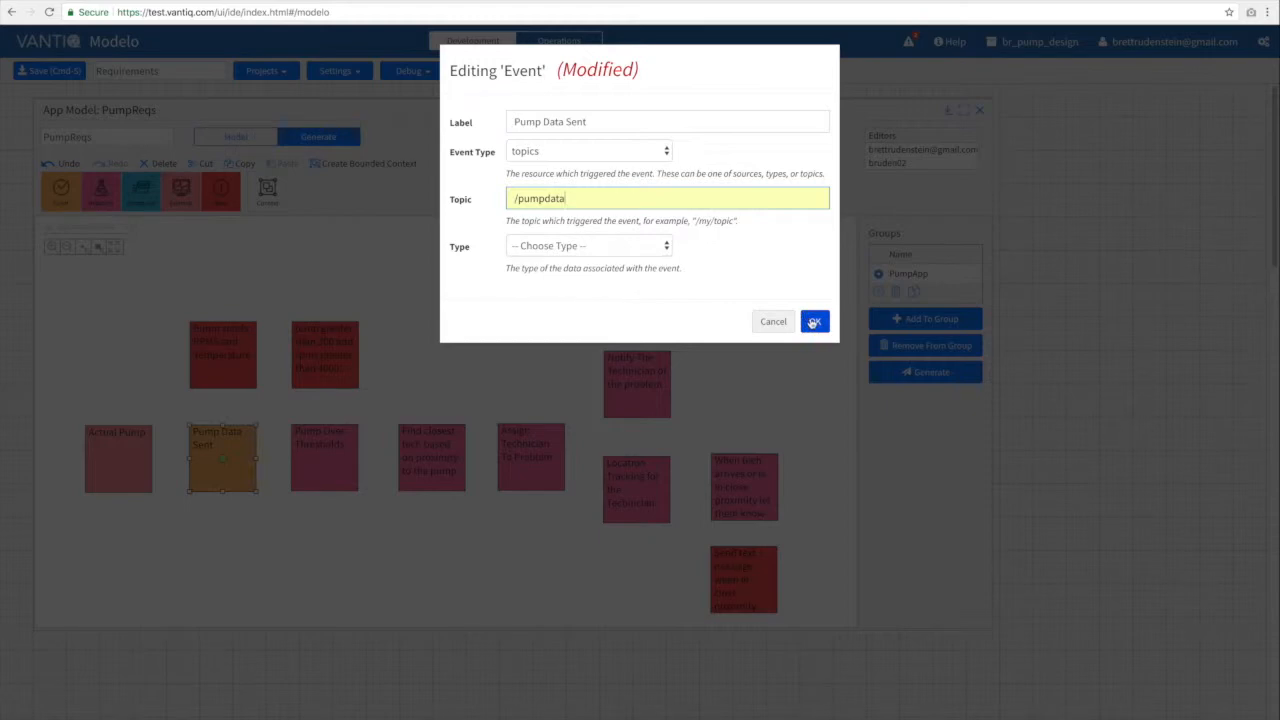
{"action": "left_click", "coordinate": [813, 322]}
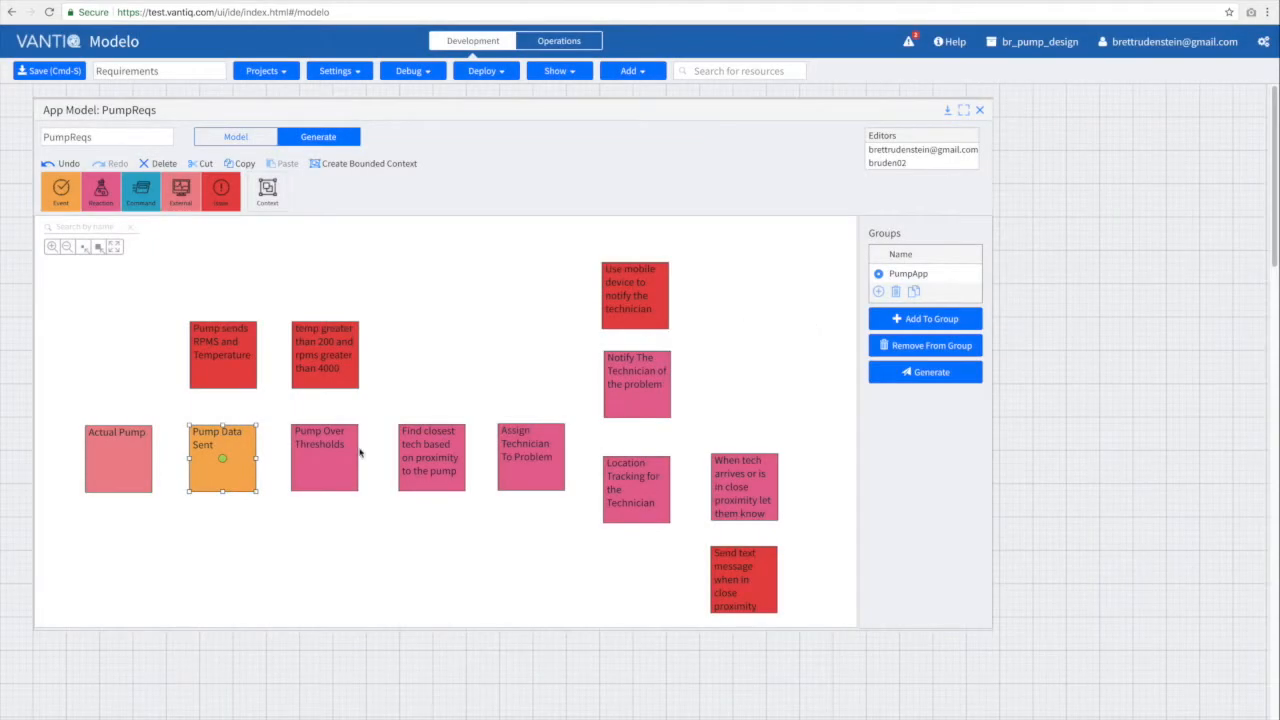
Connect Pump Data Sent to Pump Over Thresholds and make that reaction an App Task with the Threshold task.
{"action": "left_click_drag", "start_coordinate": [222, 458], "coordinate": [325, 465]}
{"action": "double_click", "coordinate": [325, 465]}
{"action": "left_click", "coordinate": [570, 151]}
{"action": "left_click", "coordinate": [553, 164]}
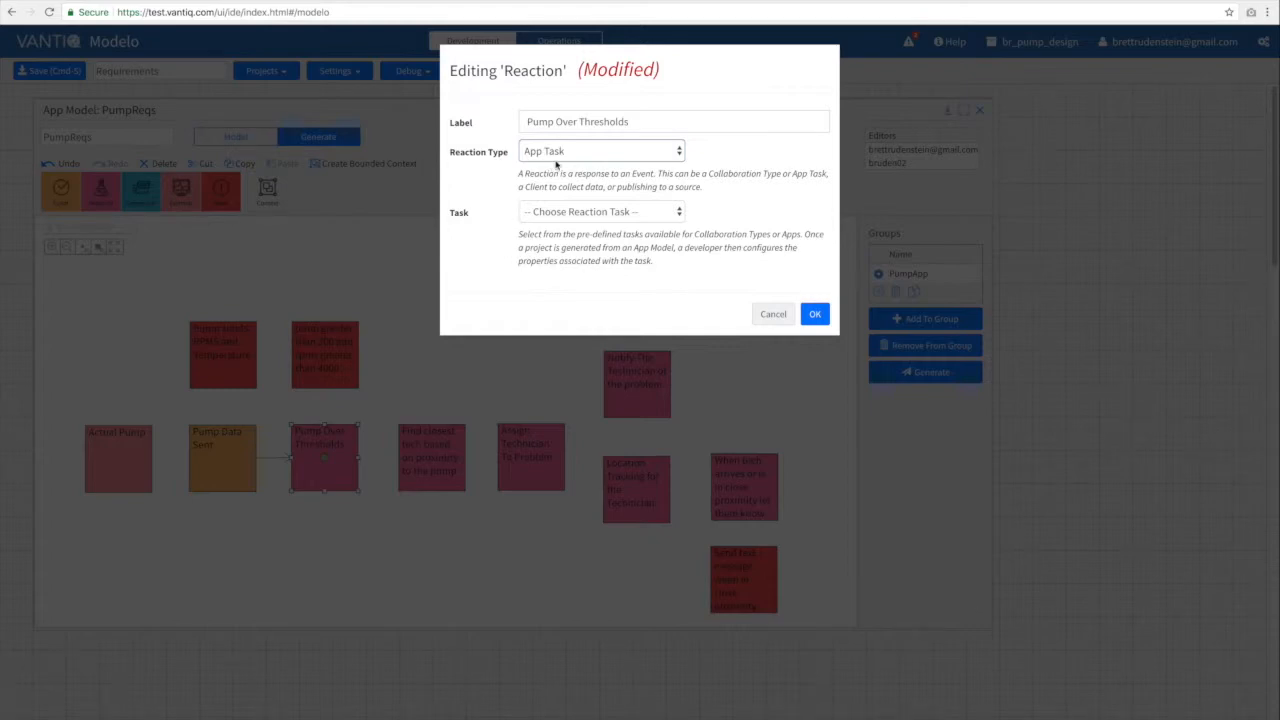
{"action": "left_click", "coordinate": [665, 210]}
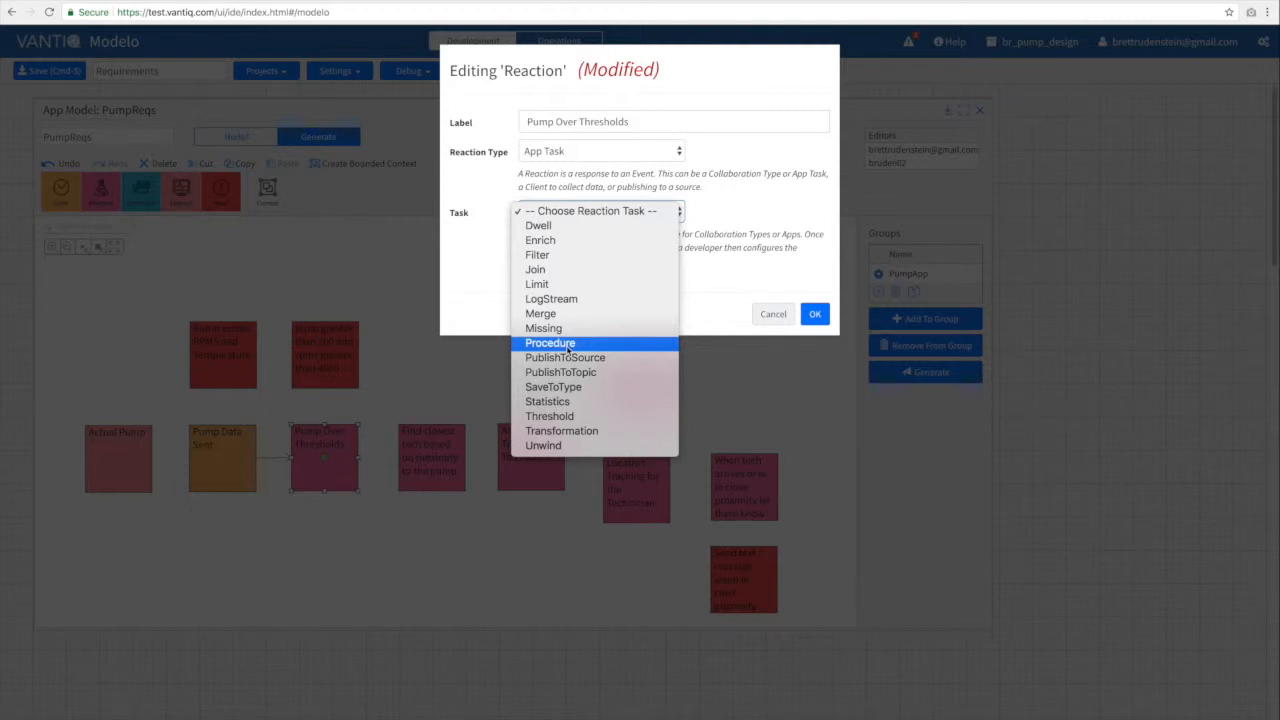
{"action": "left_click", "coordinate": [561, 421]}
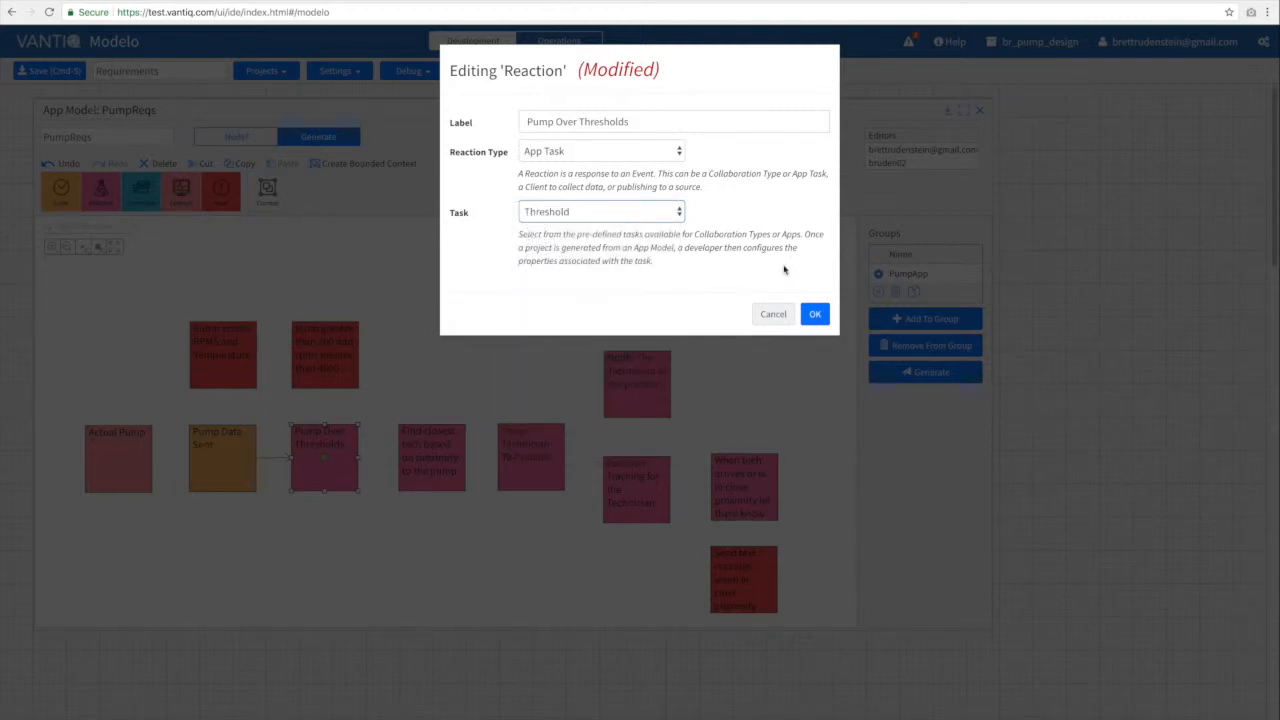
{"action": "left_click", "coordinate": [815, 315]}
Connect Pump Over Thresholds to the Find closest tech reaction and make that reaction a Collaboration Task with the Recommendation task.
{"action": "left_click_drag", "start_coordinate": [358, 457], "coordinate": [420, 458]}
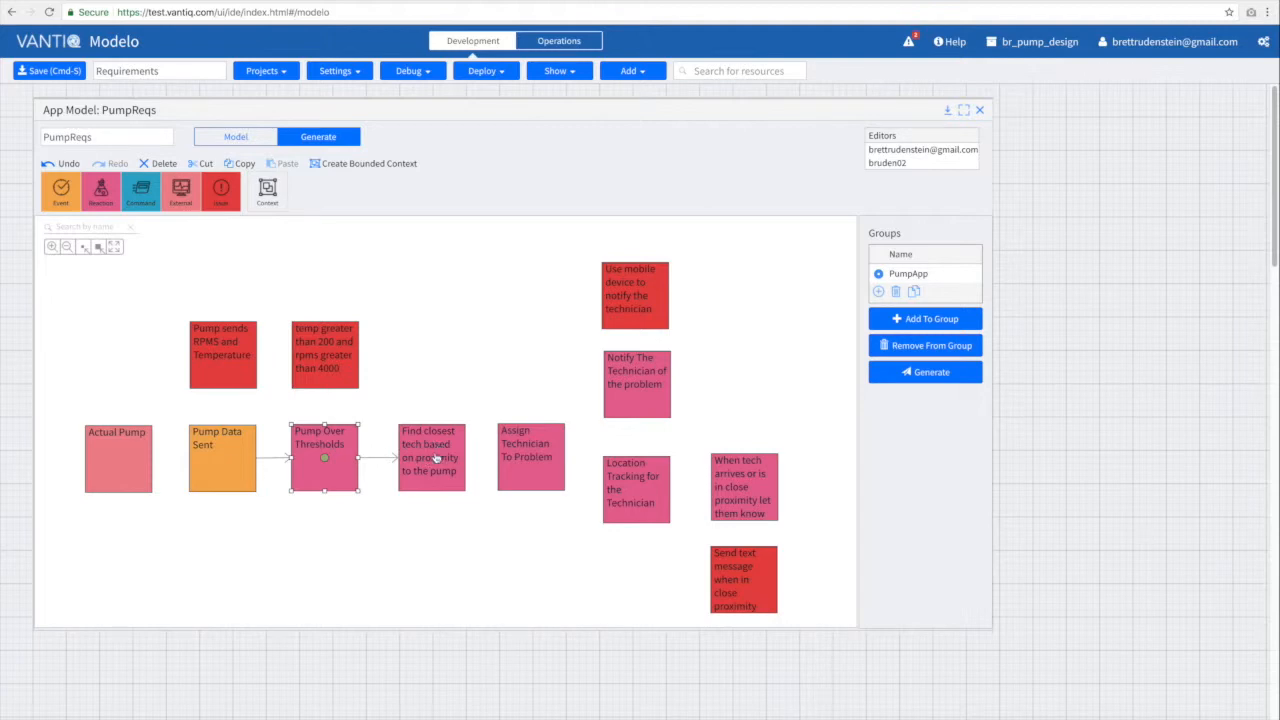
{"action": "double_click", "coordinate": [433, 458]}
{"action": "left_click", "coordinate": [628, 156]}
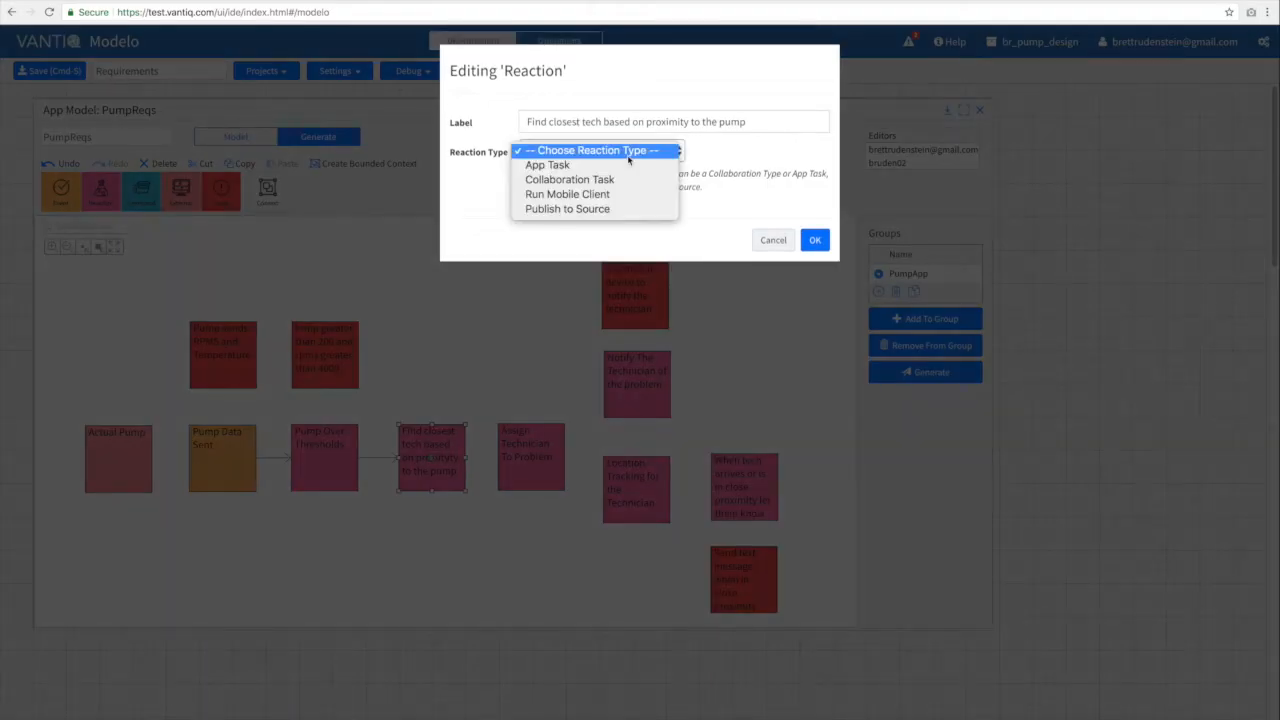
{"action": "left_click", "coordinate": [568, 179]}
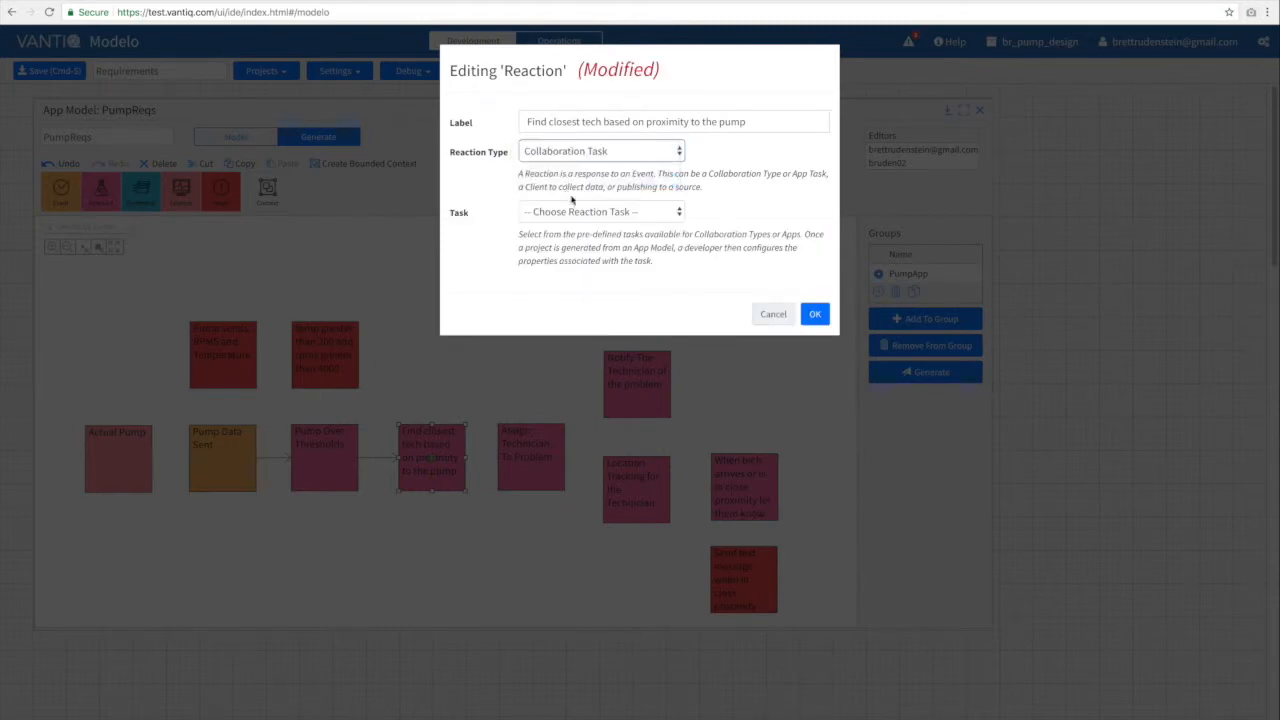
{"action": "left_click", "coordinate": [614, 213]}
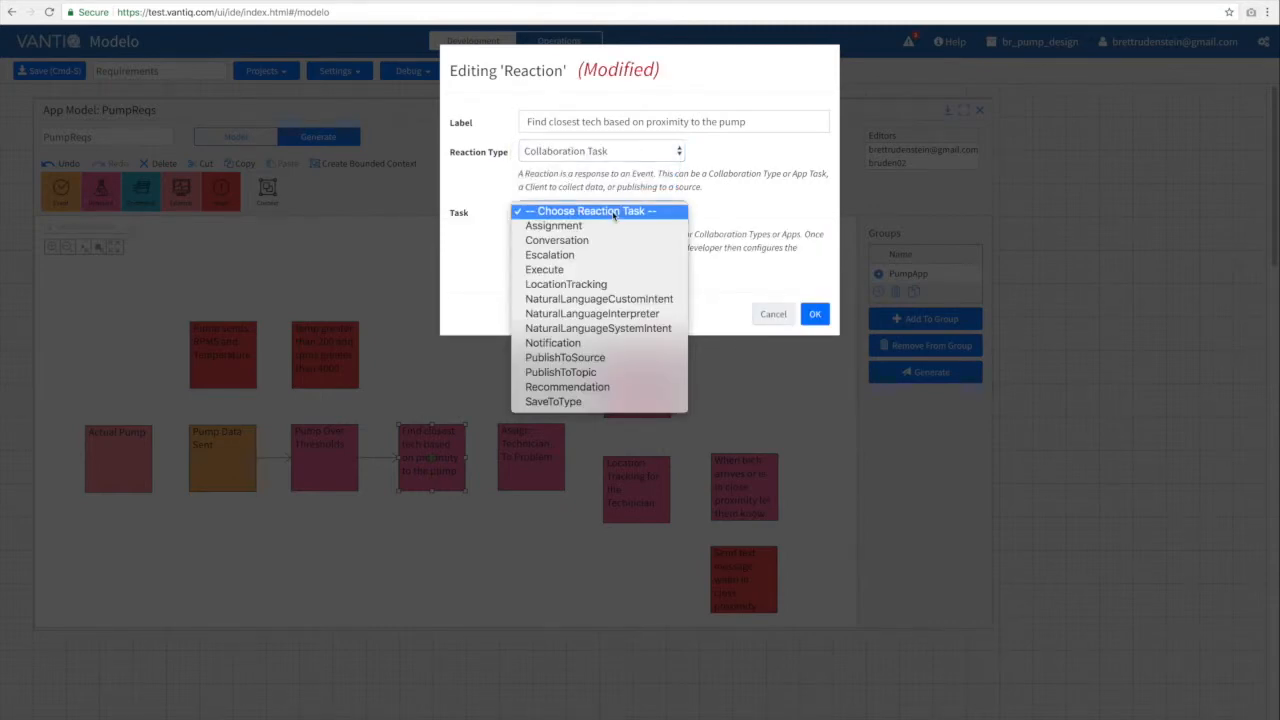
{"action": "left_click", "coordinate": [583, 389]}
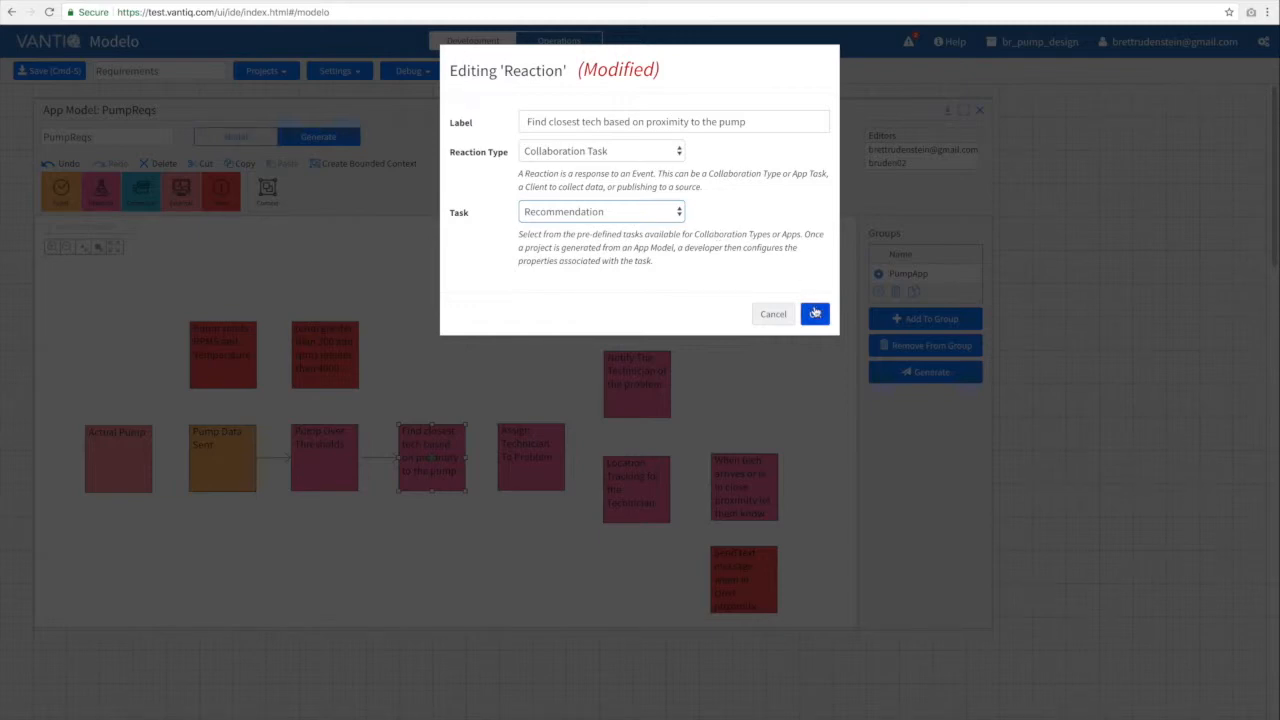
{"action": "left_click", "coordinate": [814, 313]}
Connect the Find closest tech reaction to Assign Technician To Problem and make the latter a Collaboration Task with the Assignment task.
{"action": "left_click_drag", "start_coordinate": [432, 457], "coordinate": [522, 462]}
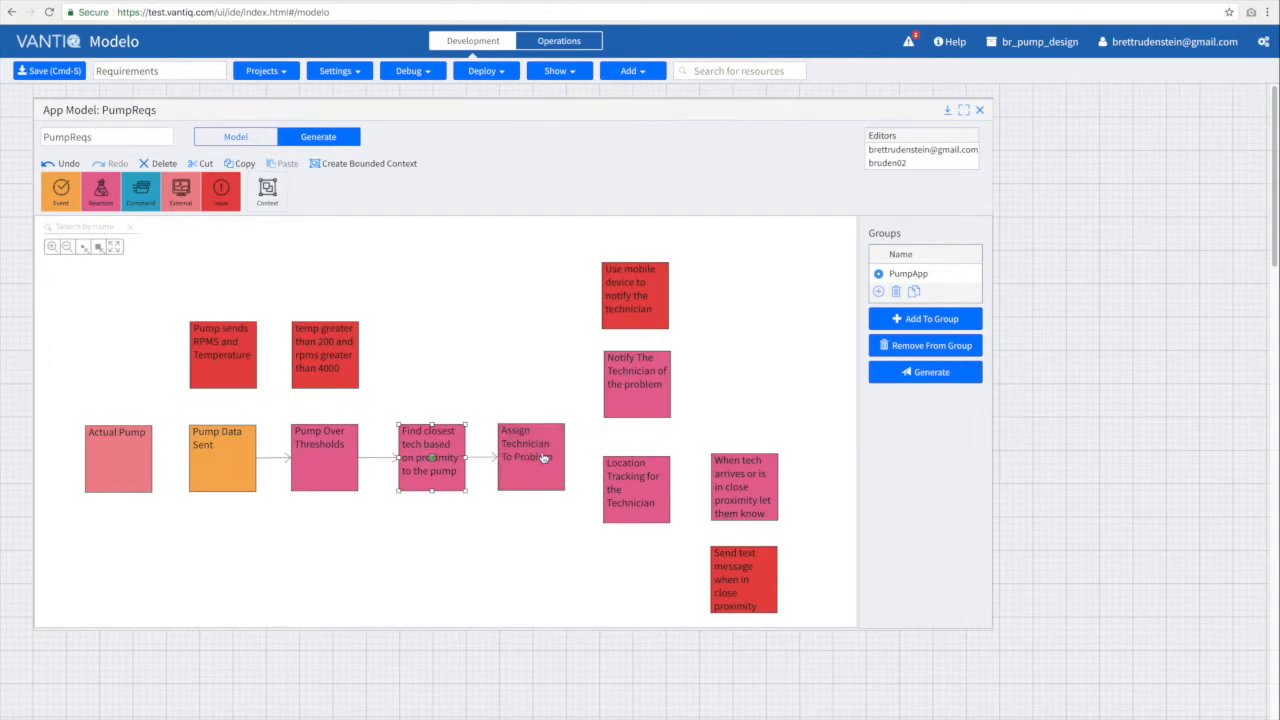
{"action": "double_click", "coordinate": [537, 452]}
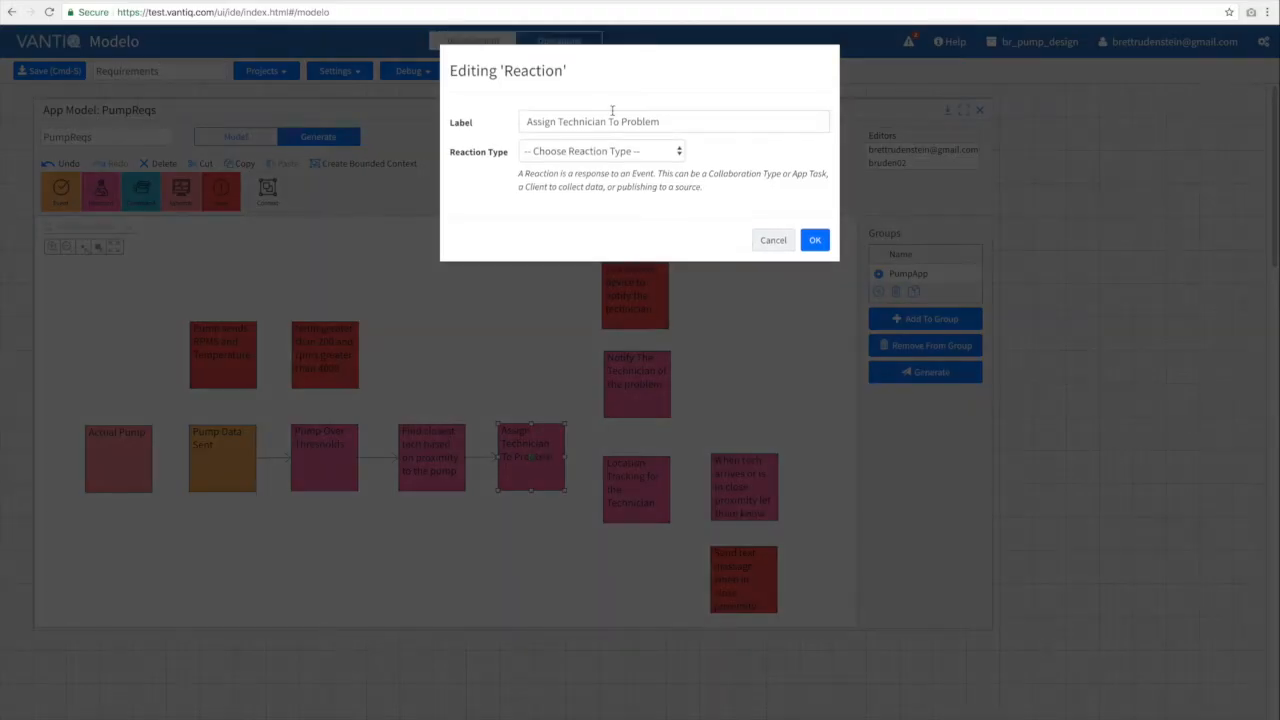
{"action": "left_click", "coordinate": [616, 154]}
{"action": "left_click", "coordinate": [587, 179]}
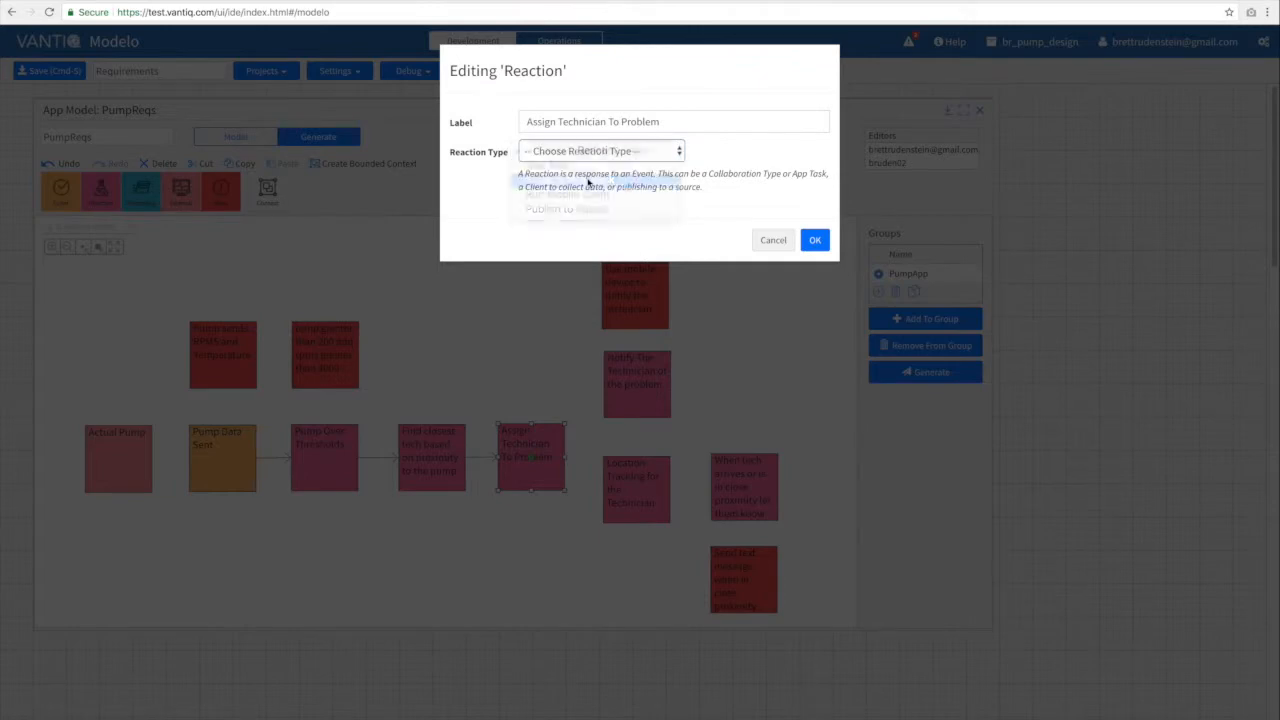
{"action": "left_click", "coordinate": [579, 215]}
{"action": "left_click", "coordinate": [568, 229]}
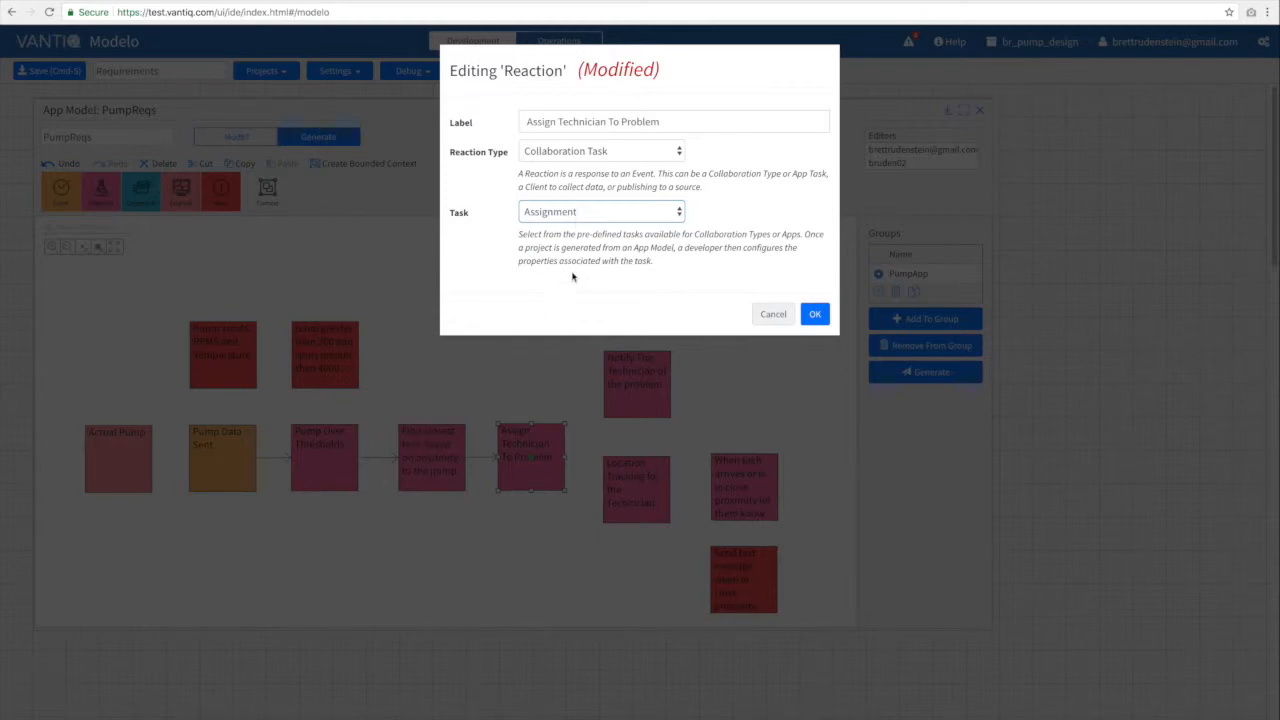
{"action": "left_click", "coordinate": [816, 314]}
Connect Assign Technician To Problem to Notify The Technician of the problem and make the latter a Collaboration Task with the Notification task.
{"action": "left_click_drag", "start_coordinate": [532, 456], "coordinate": [630, 392]}
{"action": "double_click", "coordinate": [645, 380]}
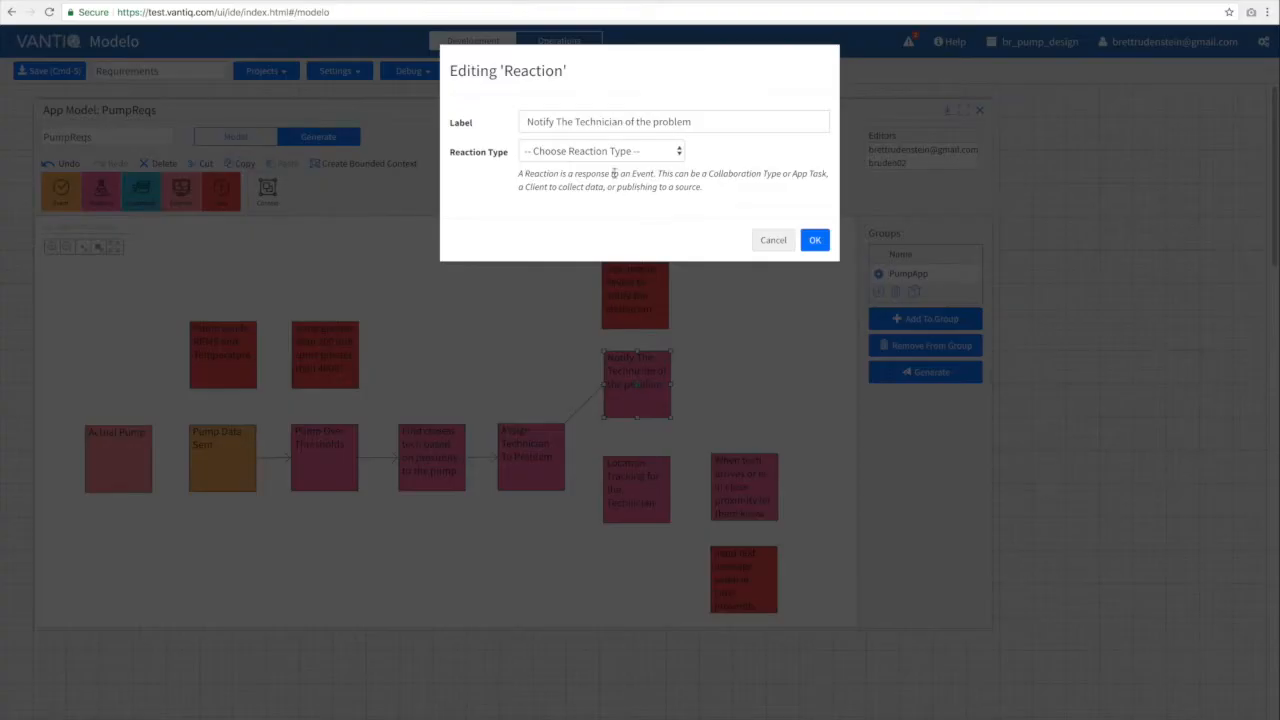
{"action": "left_click", "coordinate": [642, 154]}
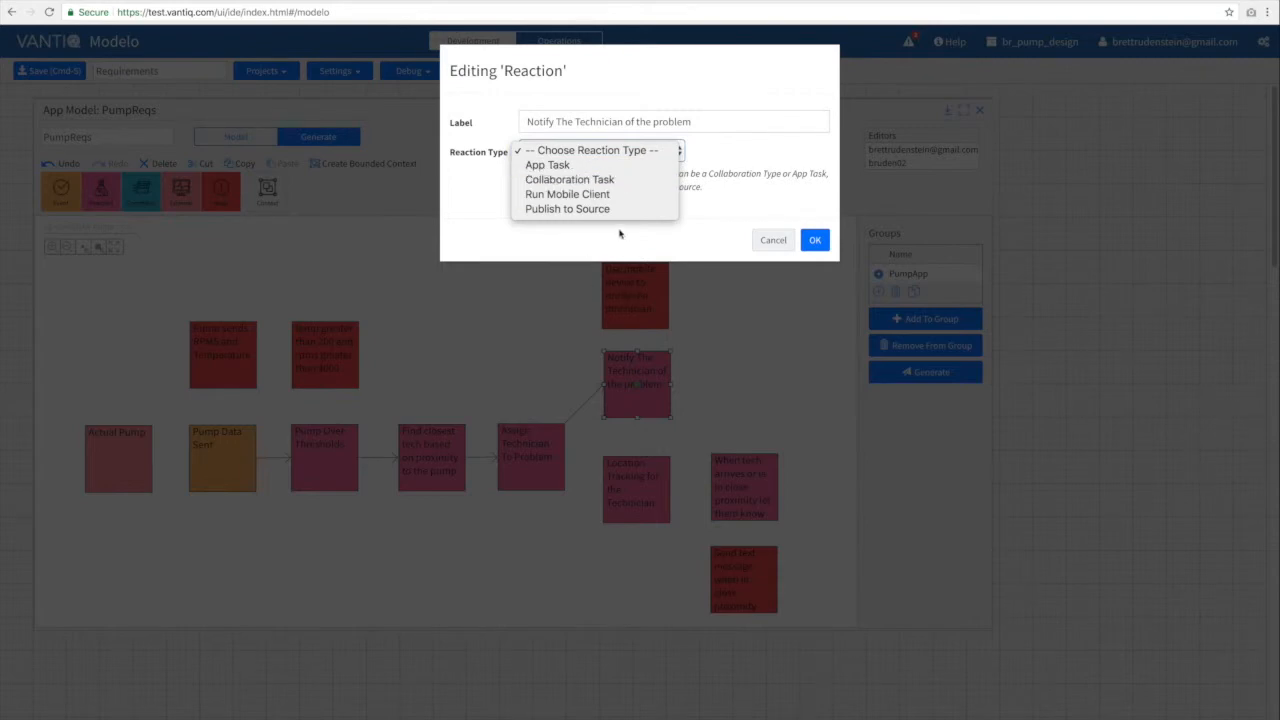
{"action": "left_click", "coordinate": [660, 180]}
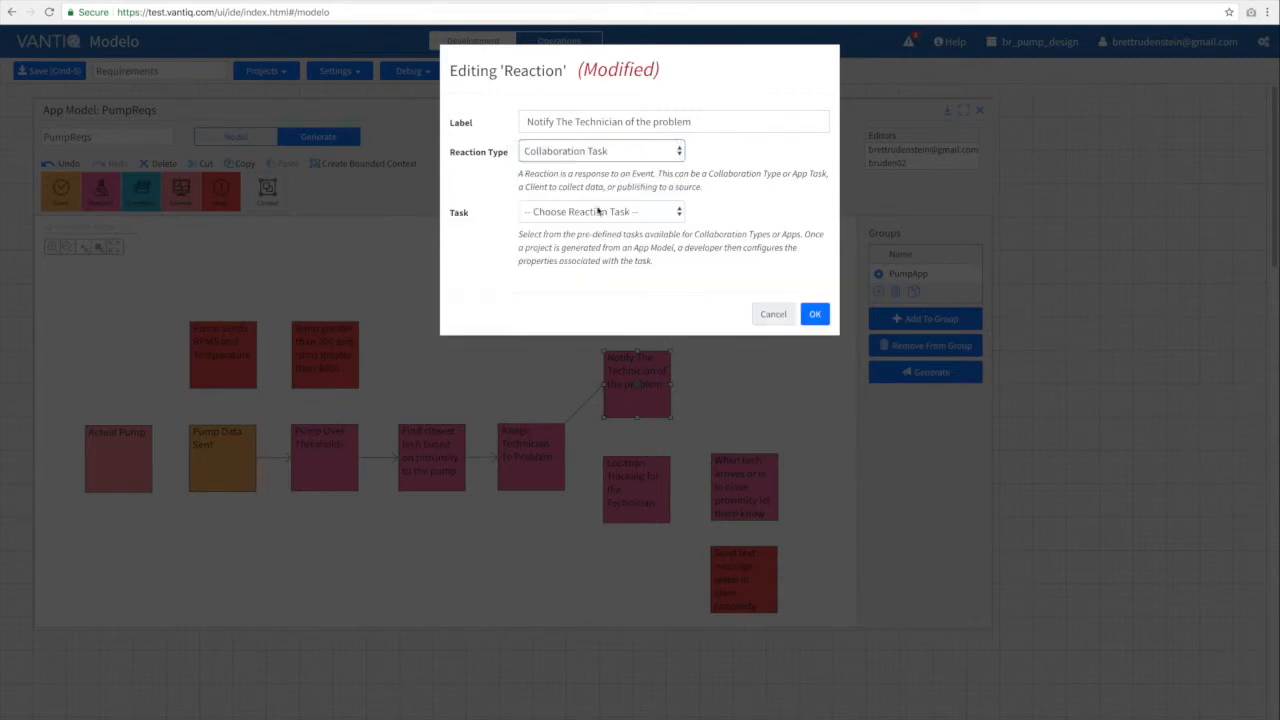
{"action": "left_click", "coordinate": [599, 211]}
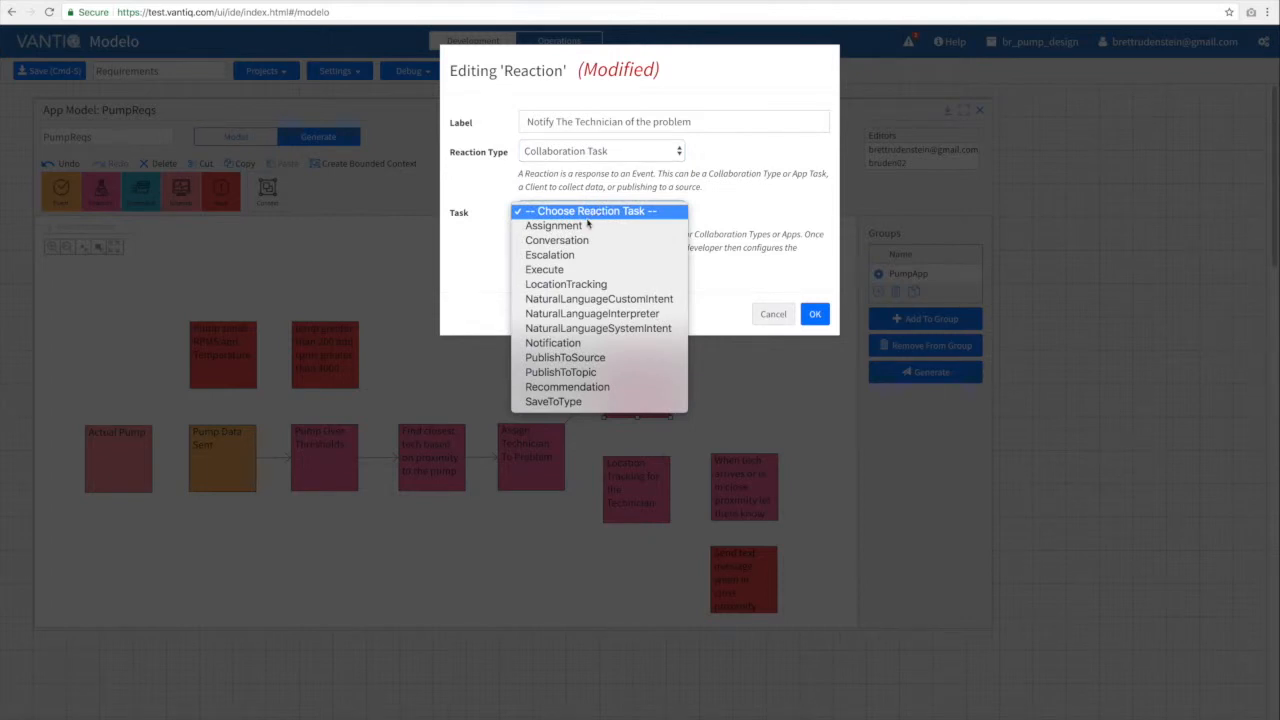
{"action": "left_click", "coordinate": [562, 343]}
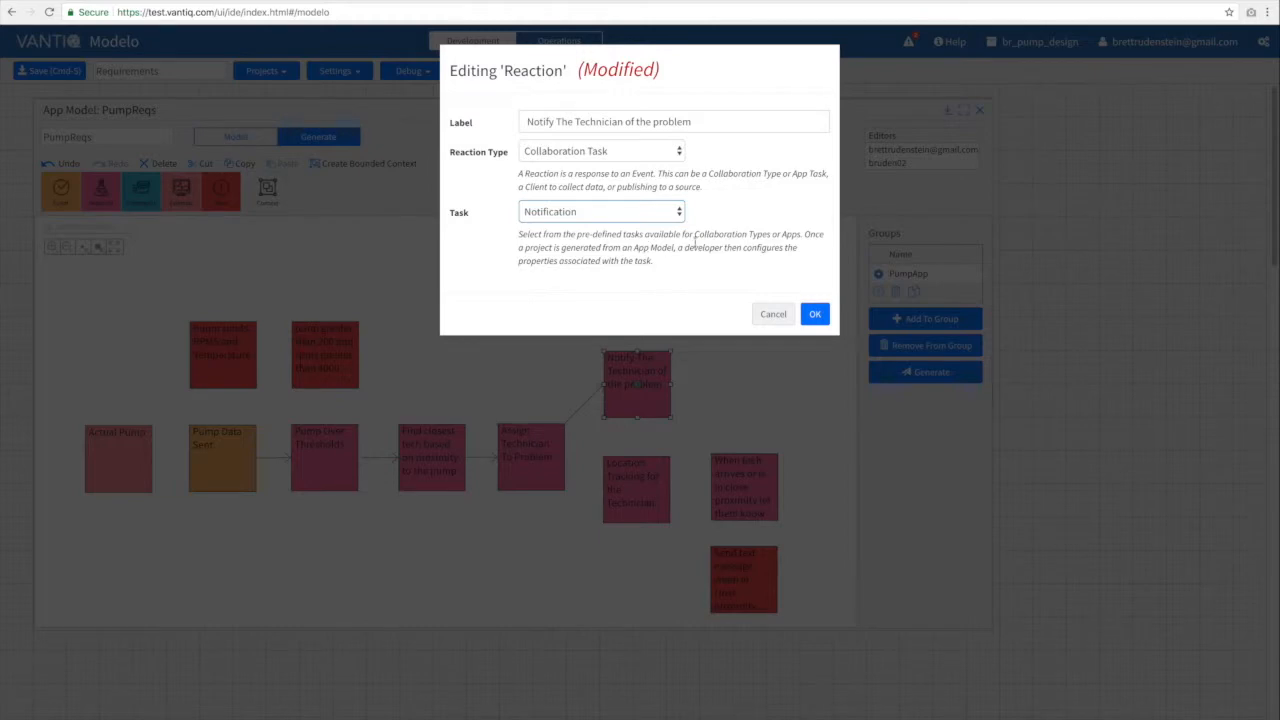
{"action": "left_click", "coordinate": [815, 314]}
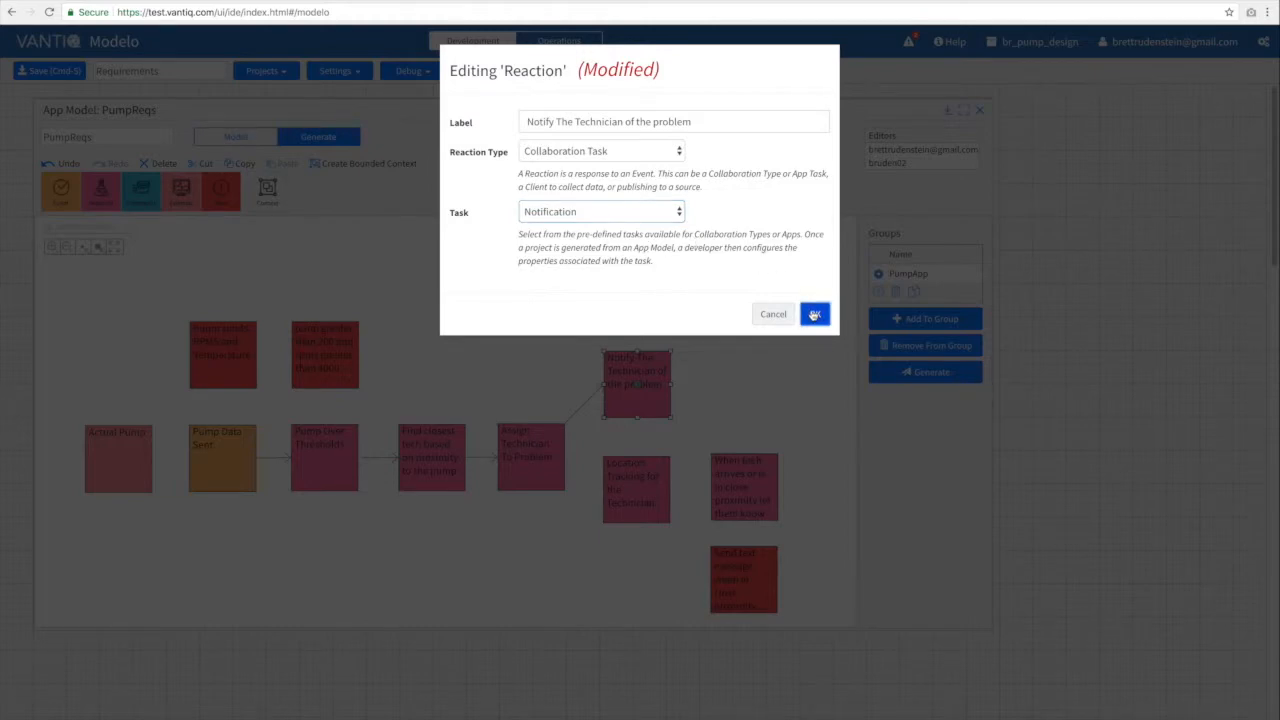
Connect Assign Technician To Problem to Location Tracking for the Technician and make the latter a Collaboration Task with the LocationTracking task.
{"action": "left_click", "coordinate": [527, 460]}
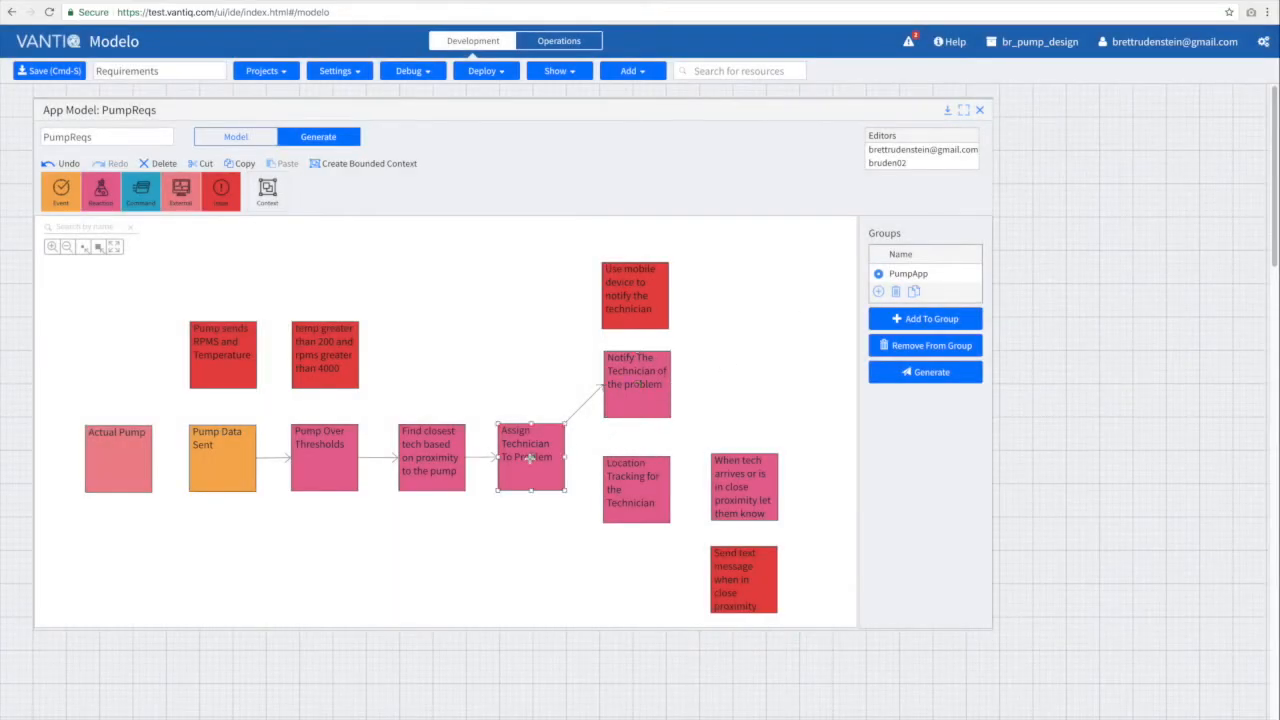
{"action": "left_click_drag", "start_coordinate": [530, 457], "coordinate": [655, 490]}
{"action": "double_click", "coordinate": [655, 490]}
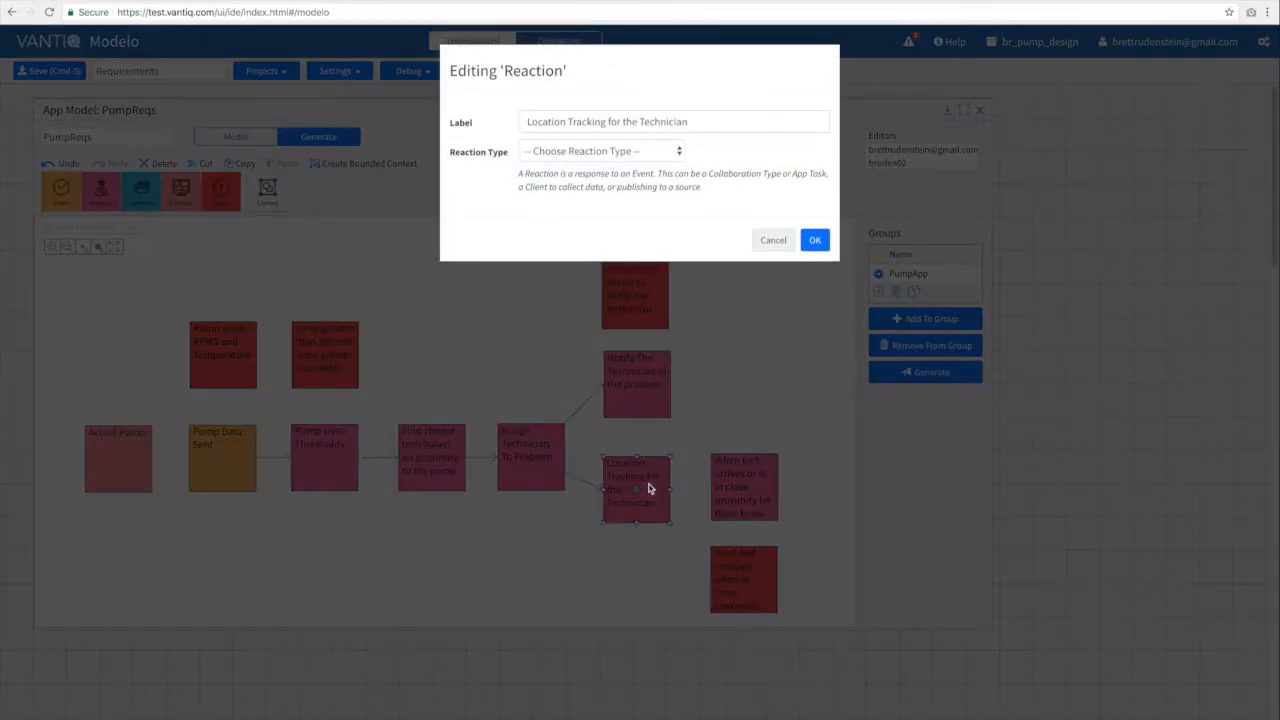
{"action": "left_click", "coordinate": [637, 152]}
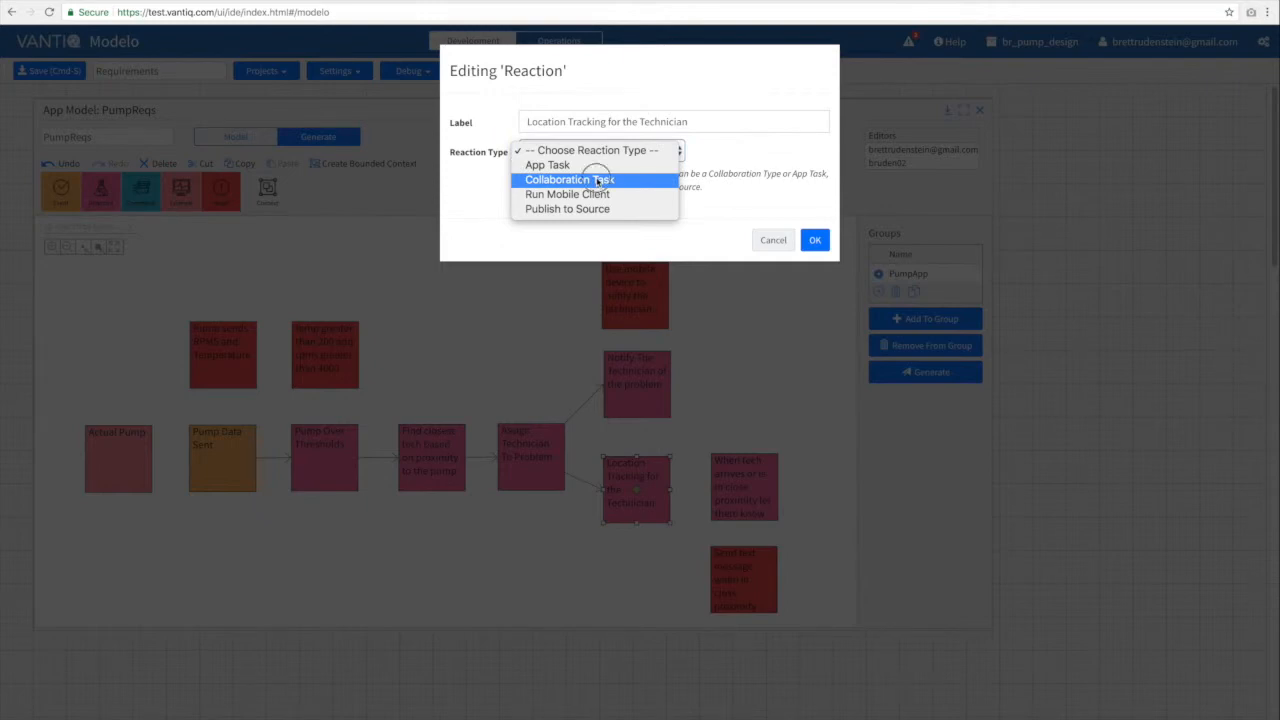
{"action": "left_click", "coordinate": [598, 181]}
{"action": "left_click", "coordinate": [603, 211]}
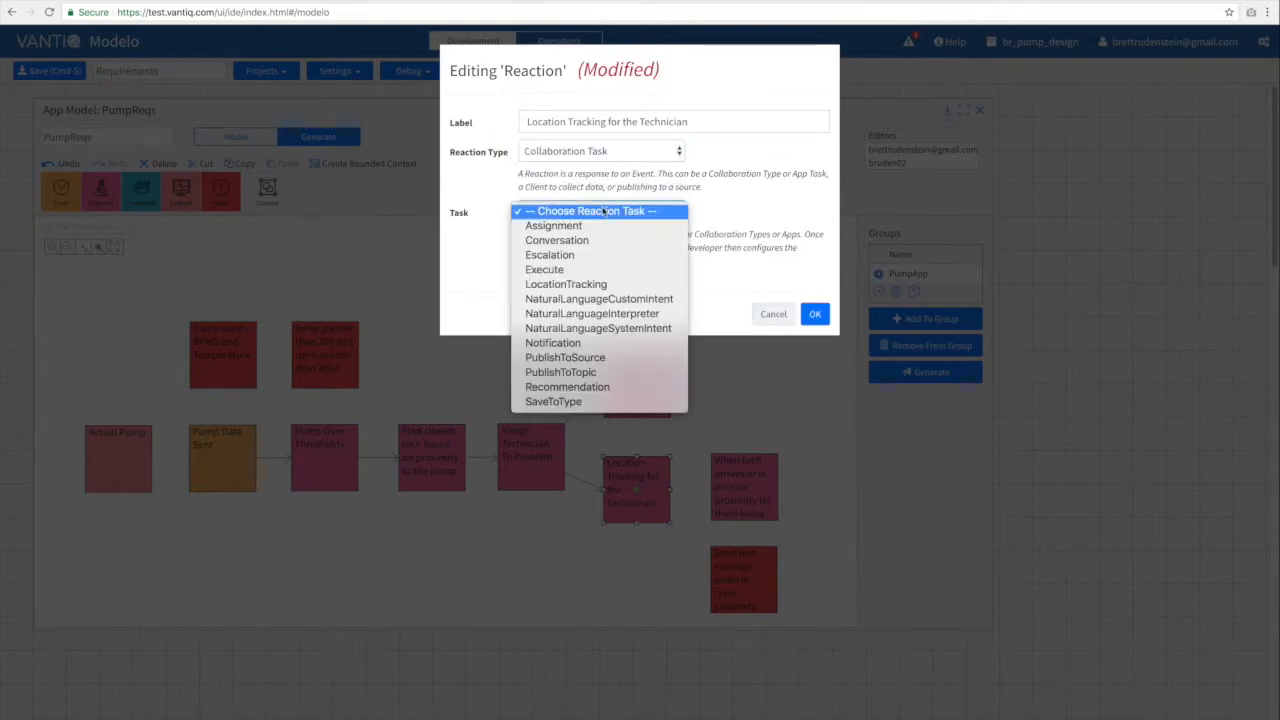
{"action": "left_click", "coordinate": [588, 284]}
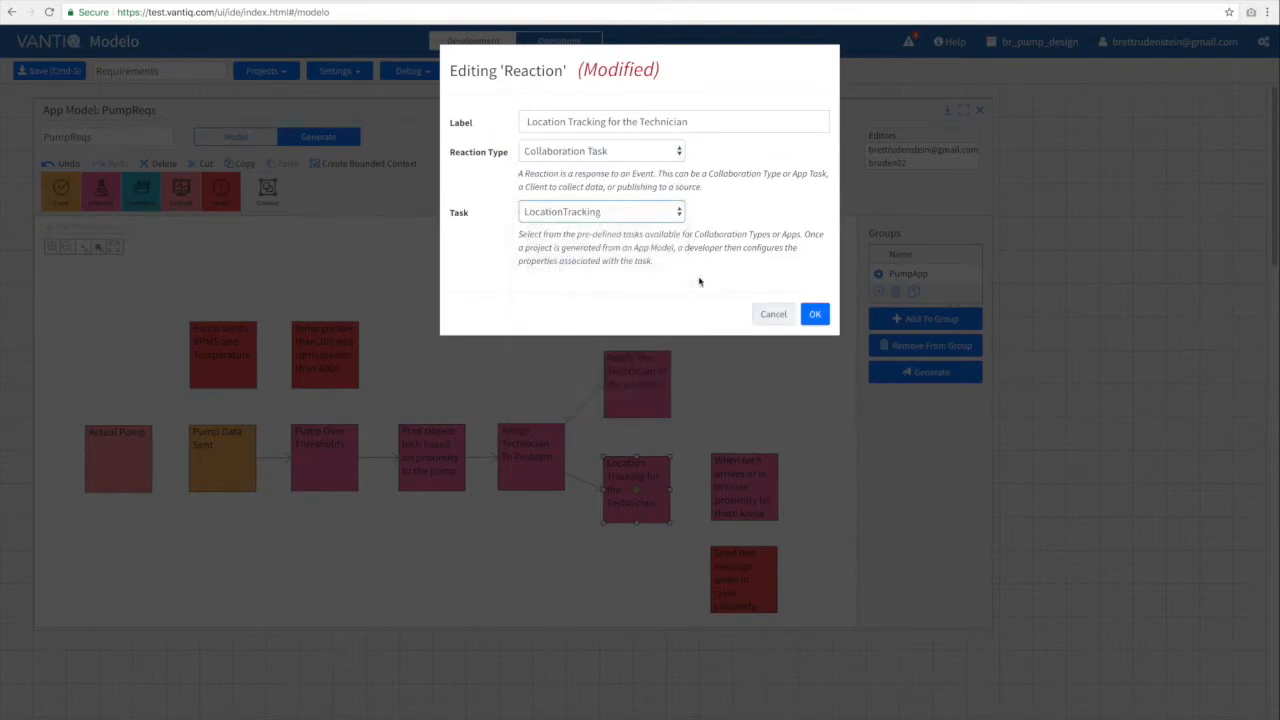
{"action": "left_click", "coordinate": [815, 314]}
Connect Location Tracking for the Technician to the tech arrival reaction and make that reaction a Collaboration Task with the Execute task.
{"action": "left_click_drag", "start_coordinate": [635, 490], "coordinate": [747, 489]}
{"action": "double_click", "coordinate": [757, 483]}
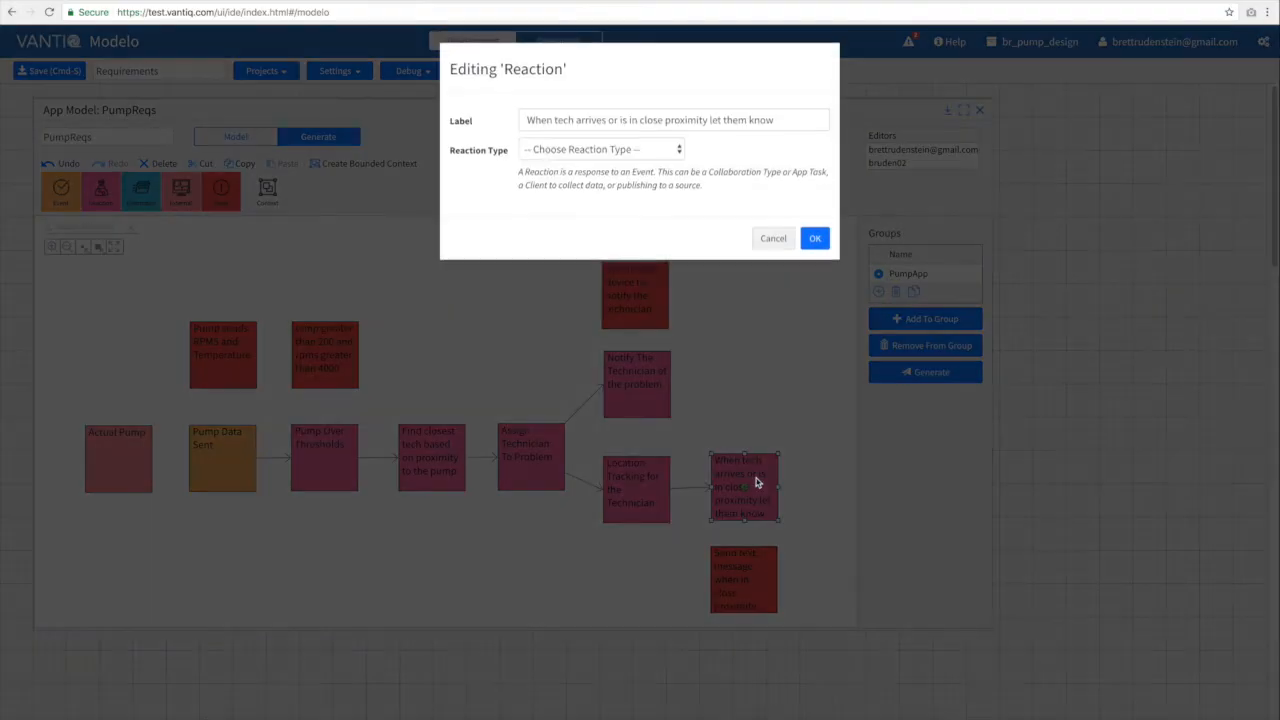
{"action": "left_click", "coordinate": [641, 154]}
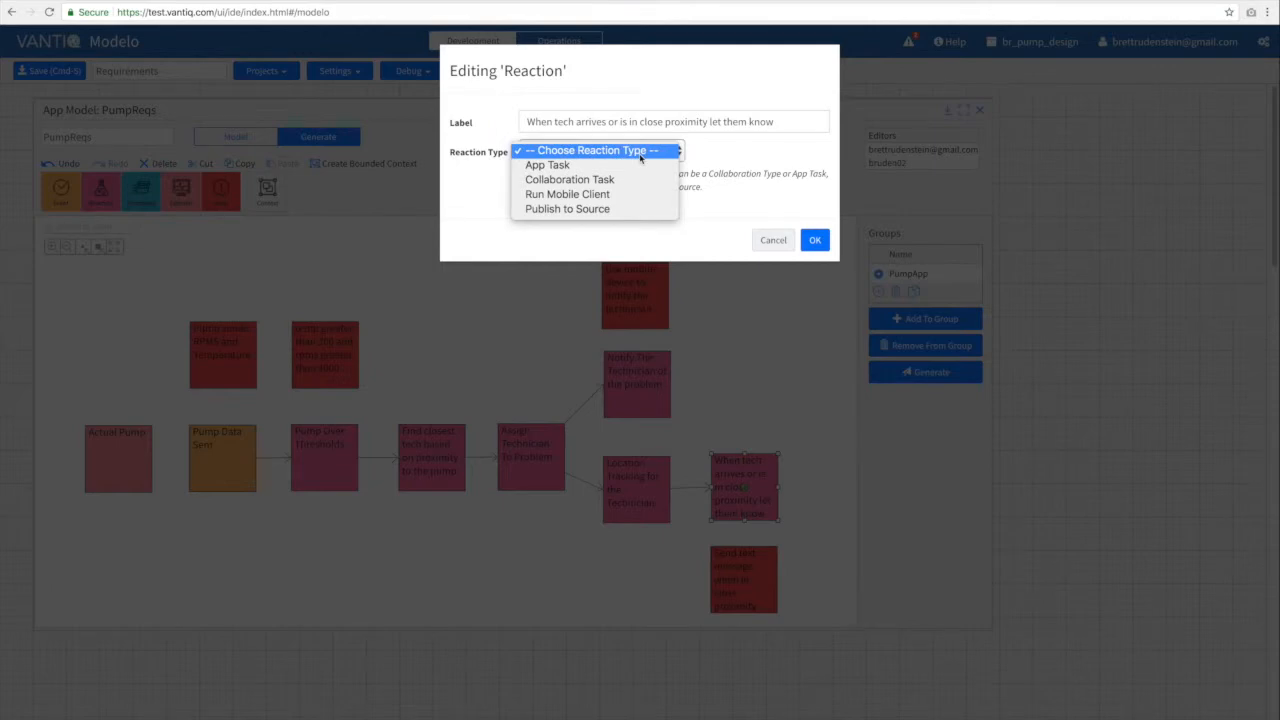
{"action": "left_click", "coordinate": [592, 181]}
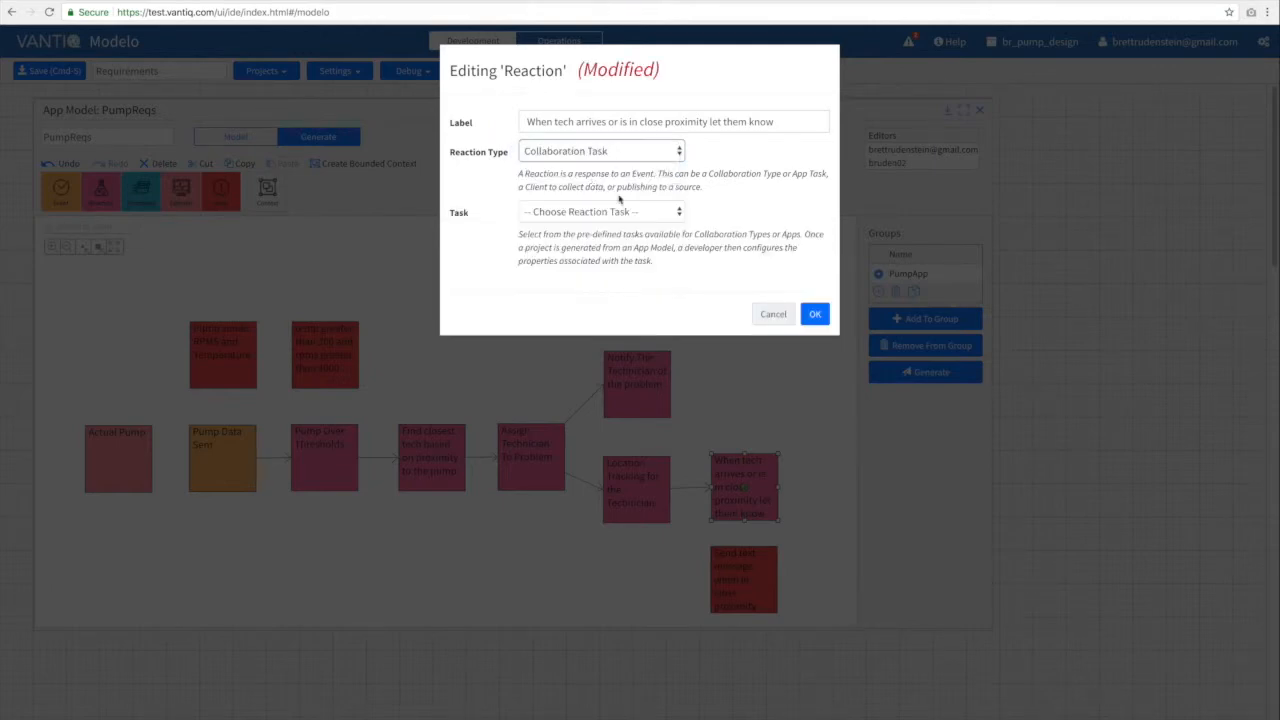
{"action": "left_click", "coordinate": [660, 213]}
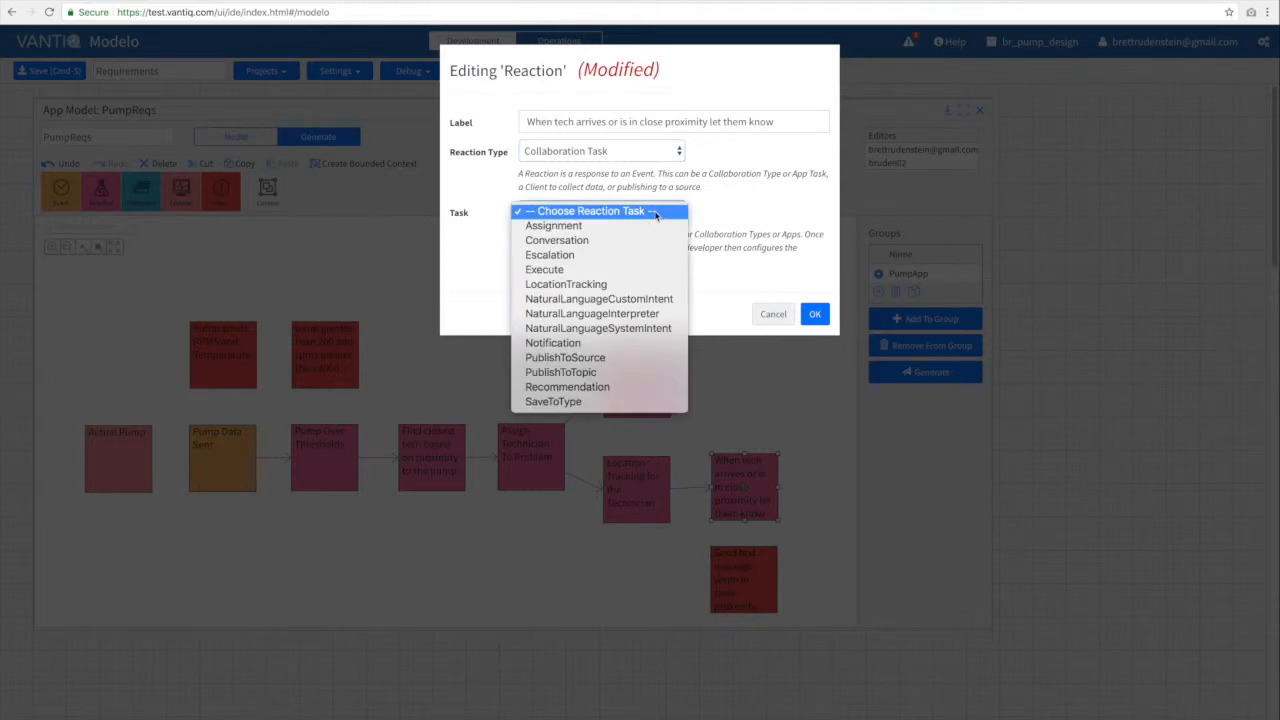
{"action": "left_click", "coordinate": [585, 270]}
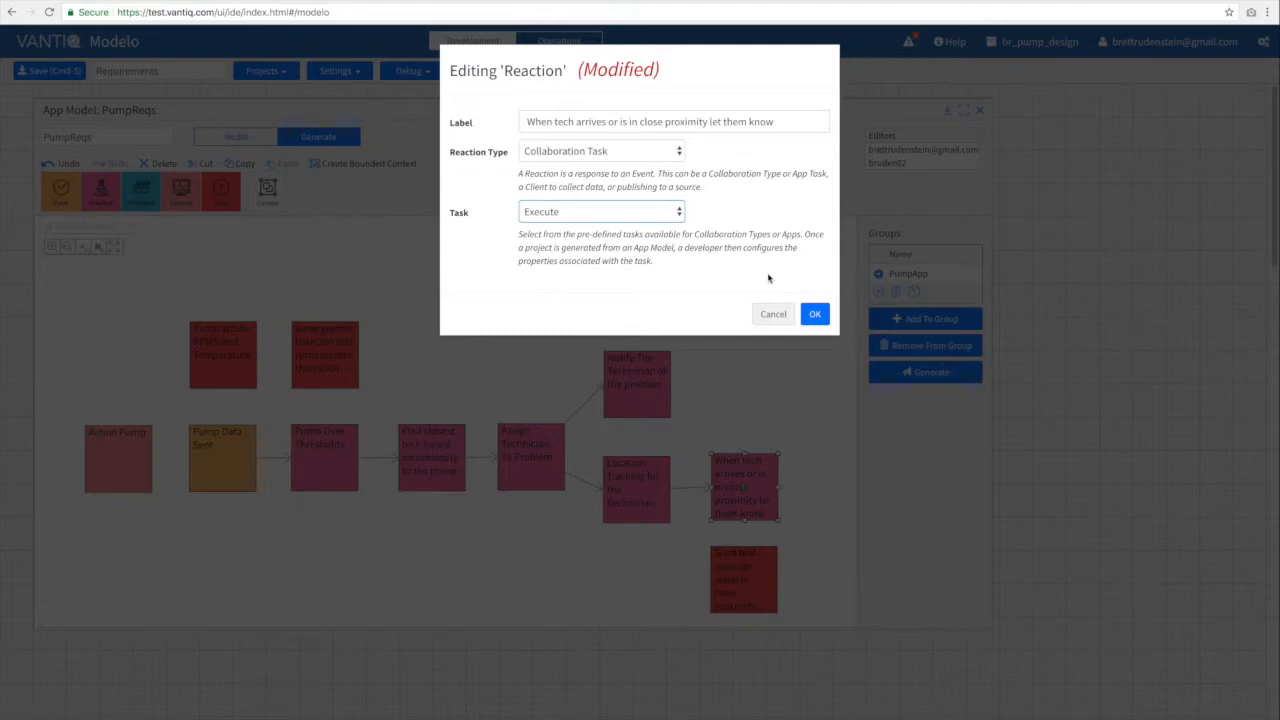
{"action": "left_click", "coordinate": [816, 315]}
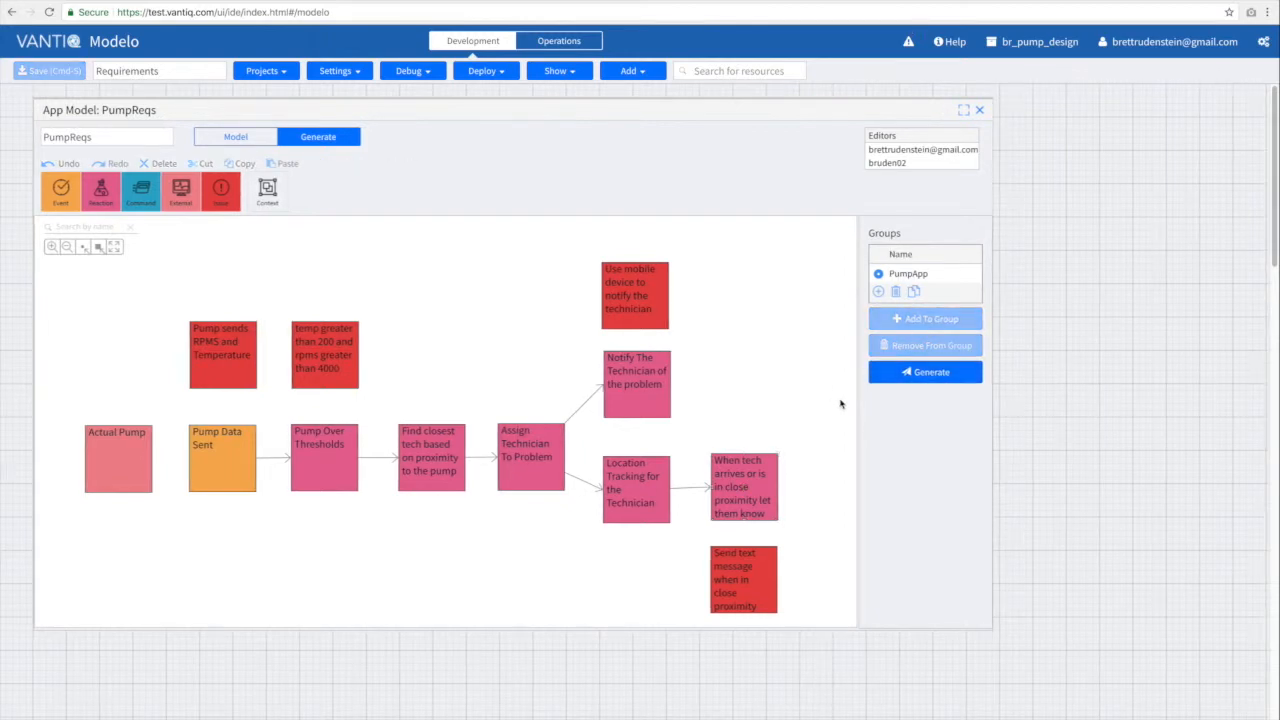
Generate the PumpApp project from the app model and switch to that project.
{"action": "left_click", "coordinate": [919, 373]}
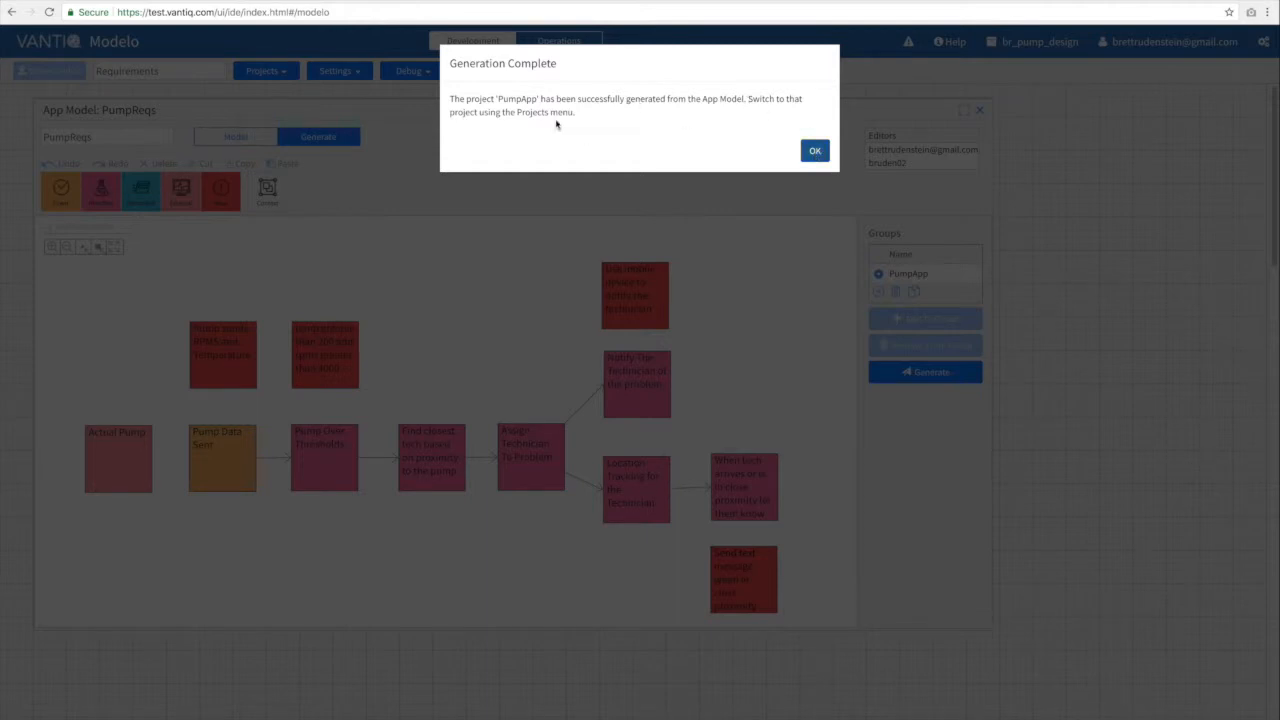
{"action": "left_click", "coordinate": [815, 150]}
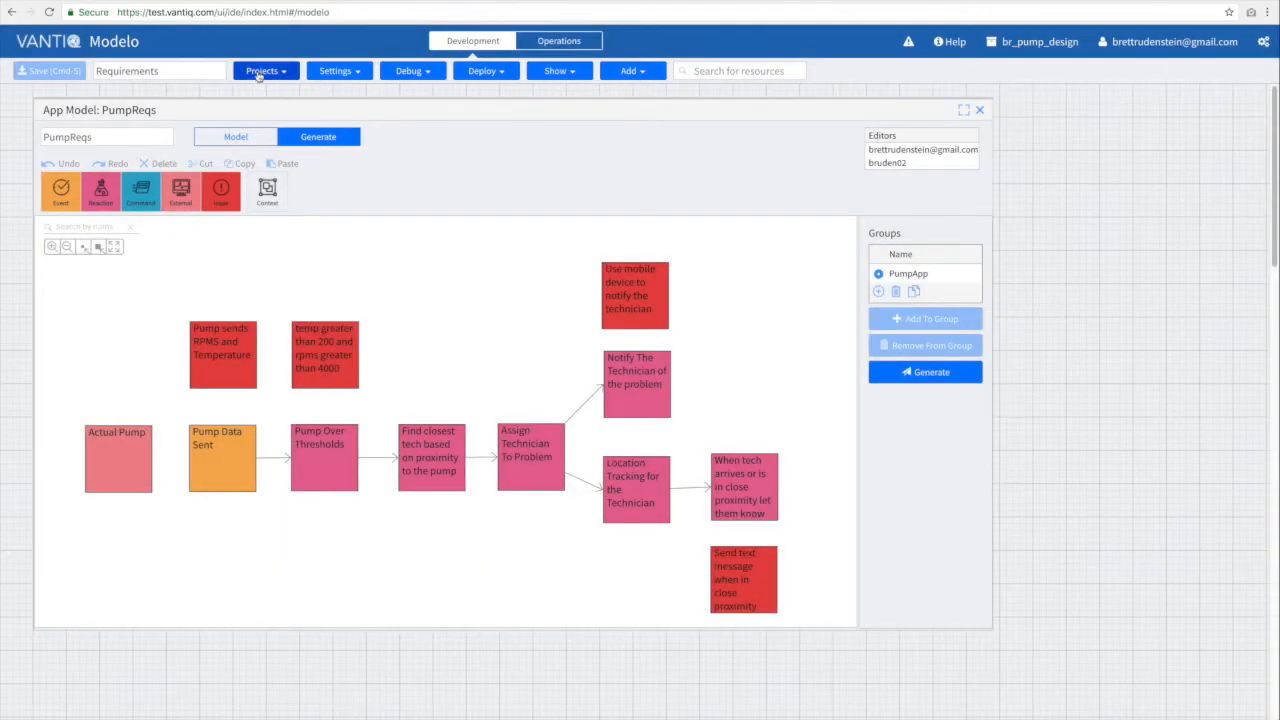
{"action": "left_click", "coordinate": [258, 76]}
{"action": "left_click", "coordinate": [275, 232]}
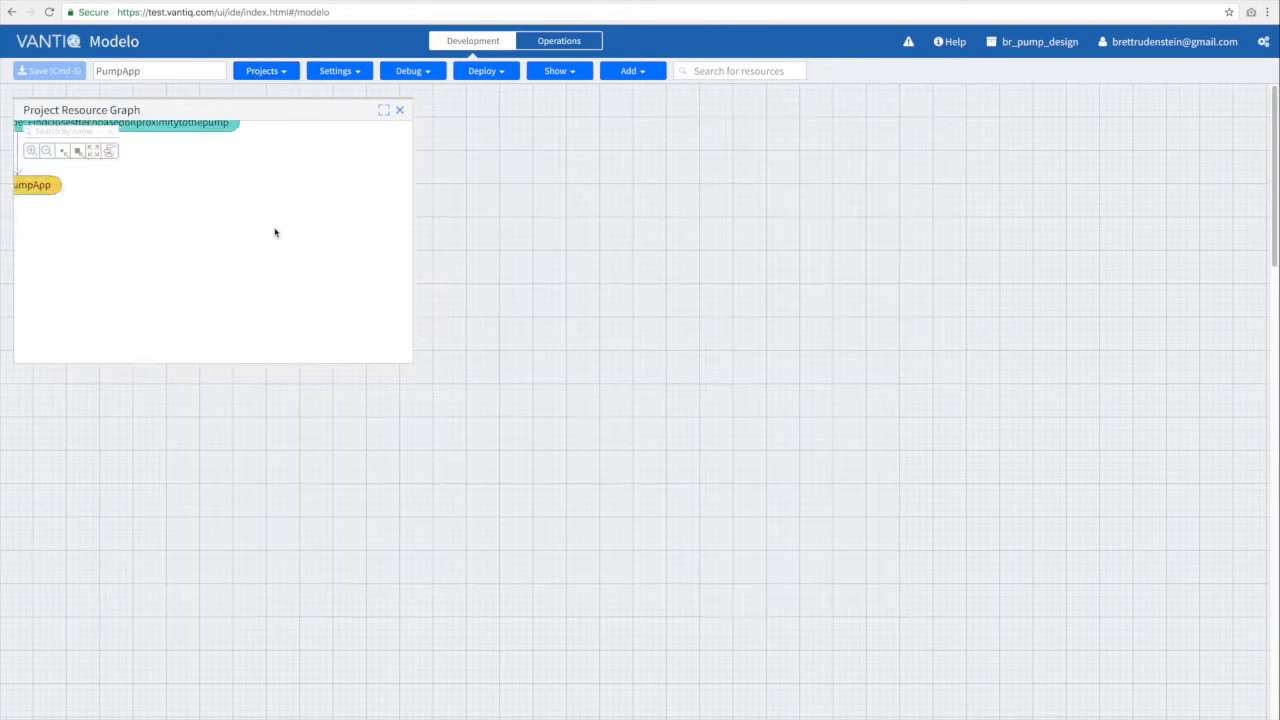
Rearrange the project resource graph and open both the PumpApp app and the Findclosesttechbasedonproximitytothepump collaboration type.
{"action": "mouse_move", "coordinate": [200, 294]}
{"action": "left_mouse_down"}
{"action": "mouse_move", "coordinate": [199, 229]}
{"action": "mouse_move", "coordinate": [201, 302]}
{"action": "mouse_move", "coordinate": [185, 298]}
{"action": "left_mouse_up"}
{"action": "double_click", "coordinate": [199, 222]}
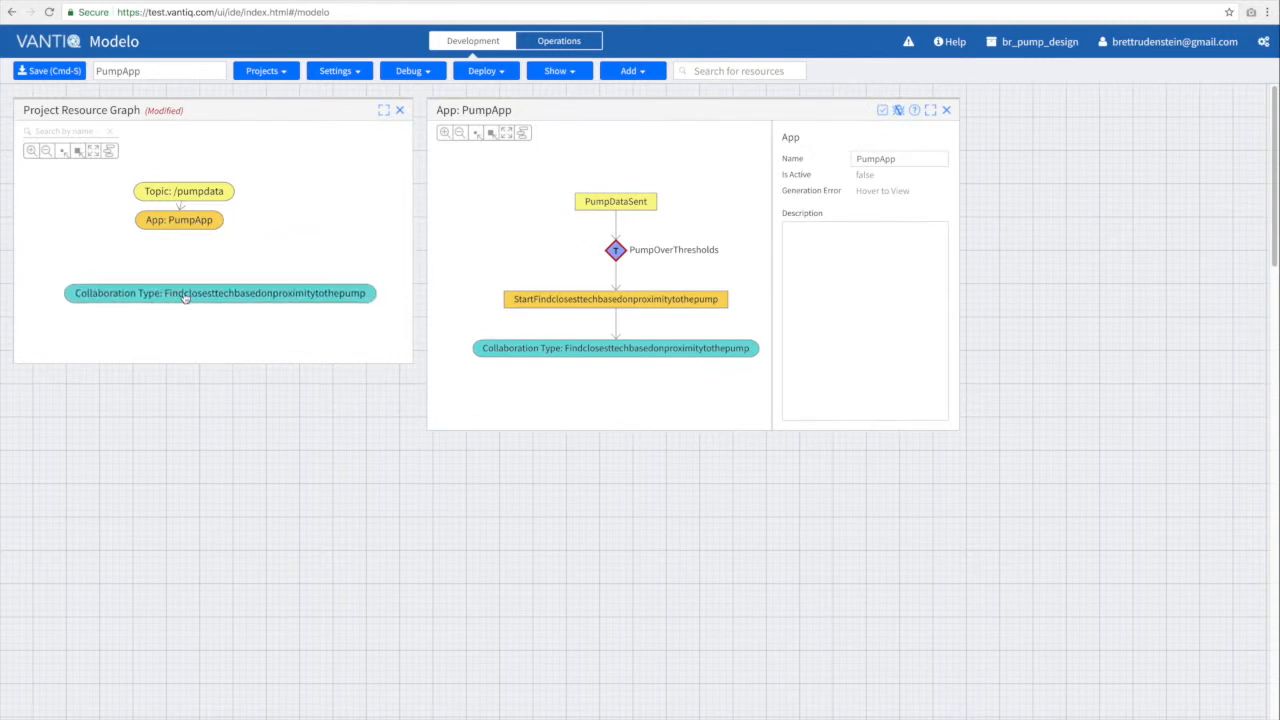
{"action": "left_click_drag", "start_coordinate": [186, 220], "coordinate": [191, 243]}
{"action": "double_click", "coordinate": [203, 293]}
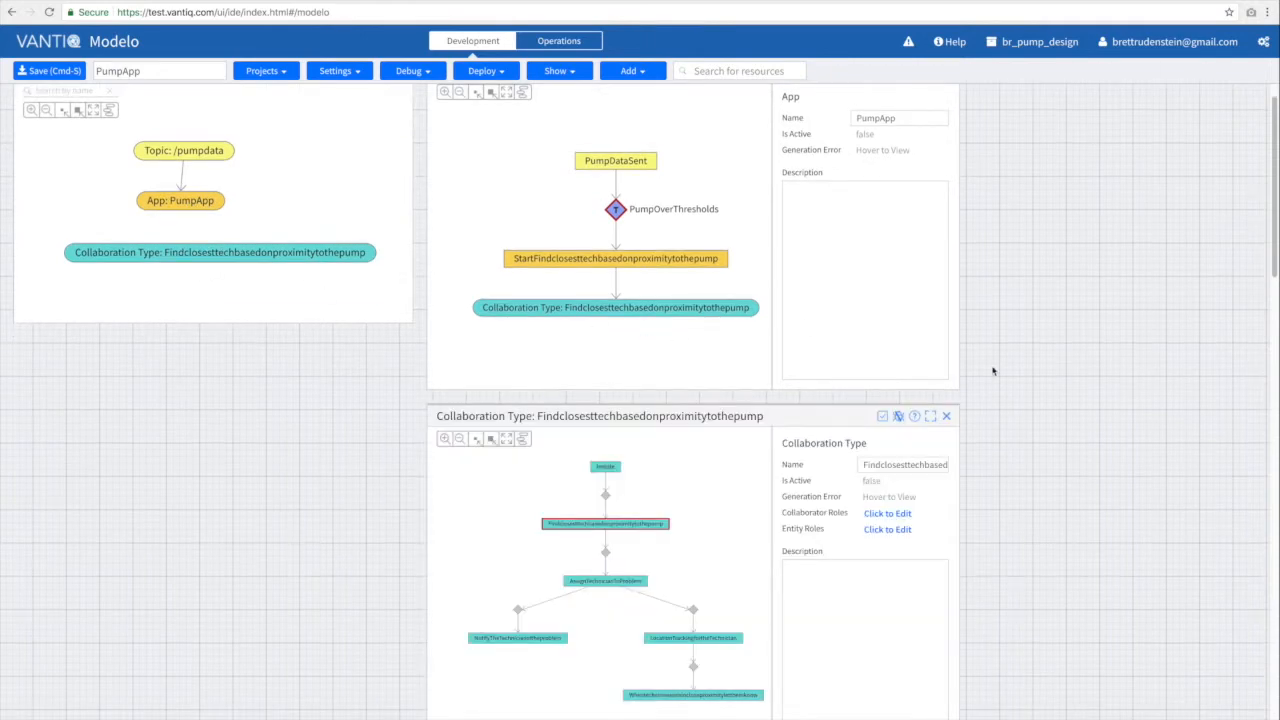
Review the configuration parameters of the PumpDataSent event stream activity in PumpApp, including its inbound resource and resource ID.
{"action": "scroll", "coordinate": [993, 371], "scroll_direction": "up", "scroll_amount": 1}
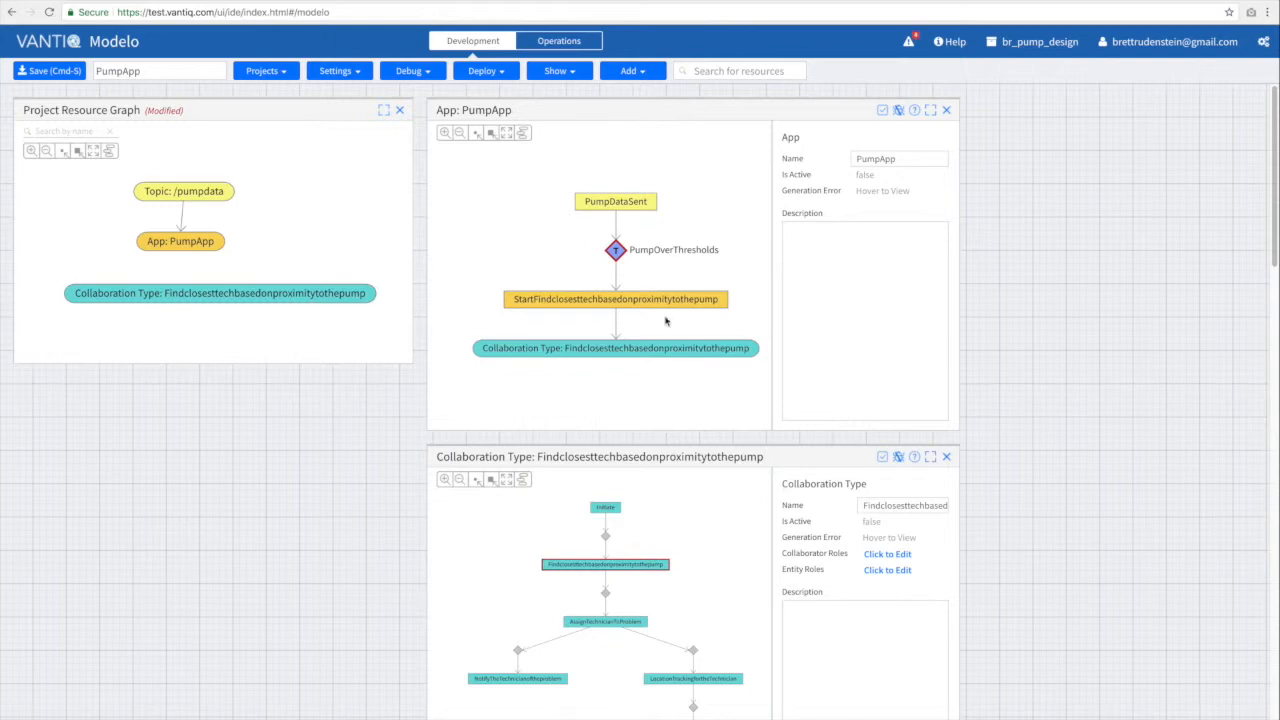
{"action": "left_click", "coordinate": [630, 202]}
{"action": "left_click", "coordinate": [630, 203]}
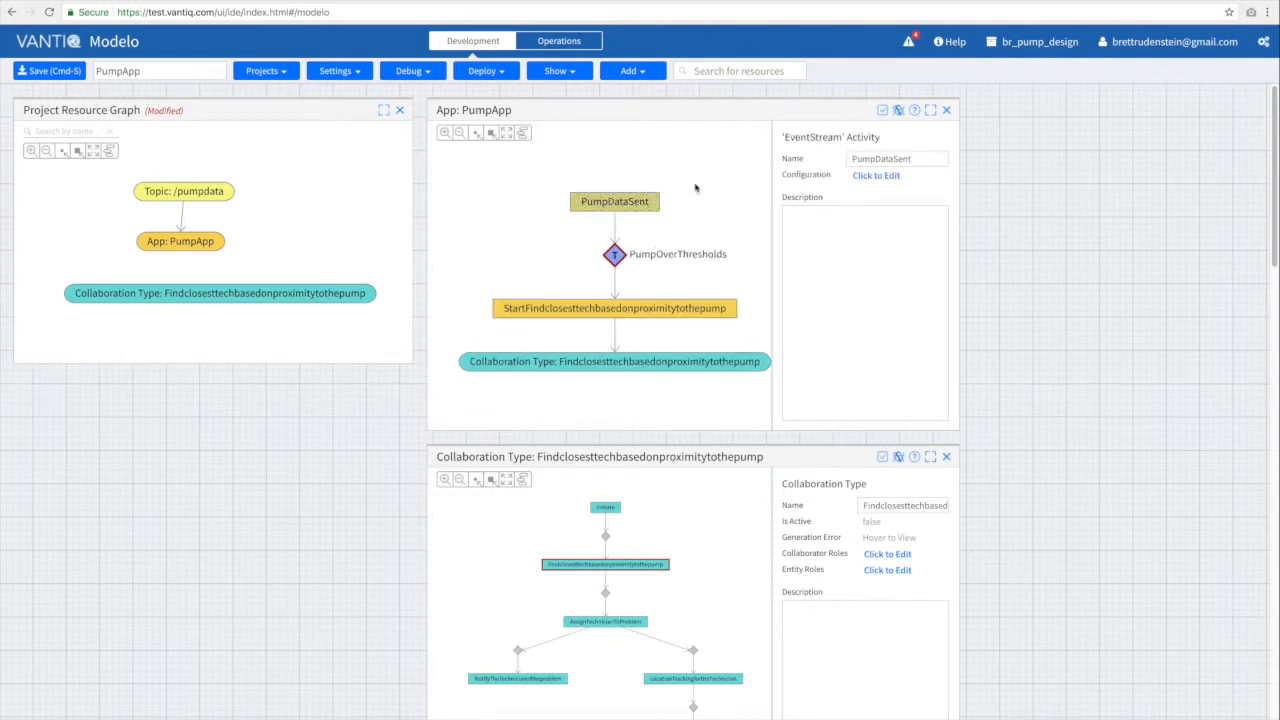
{"action": "left_click", "coordinate": [866, 176]}
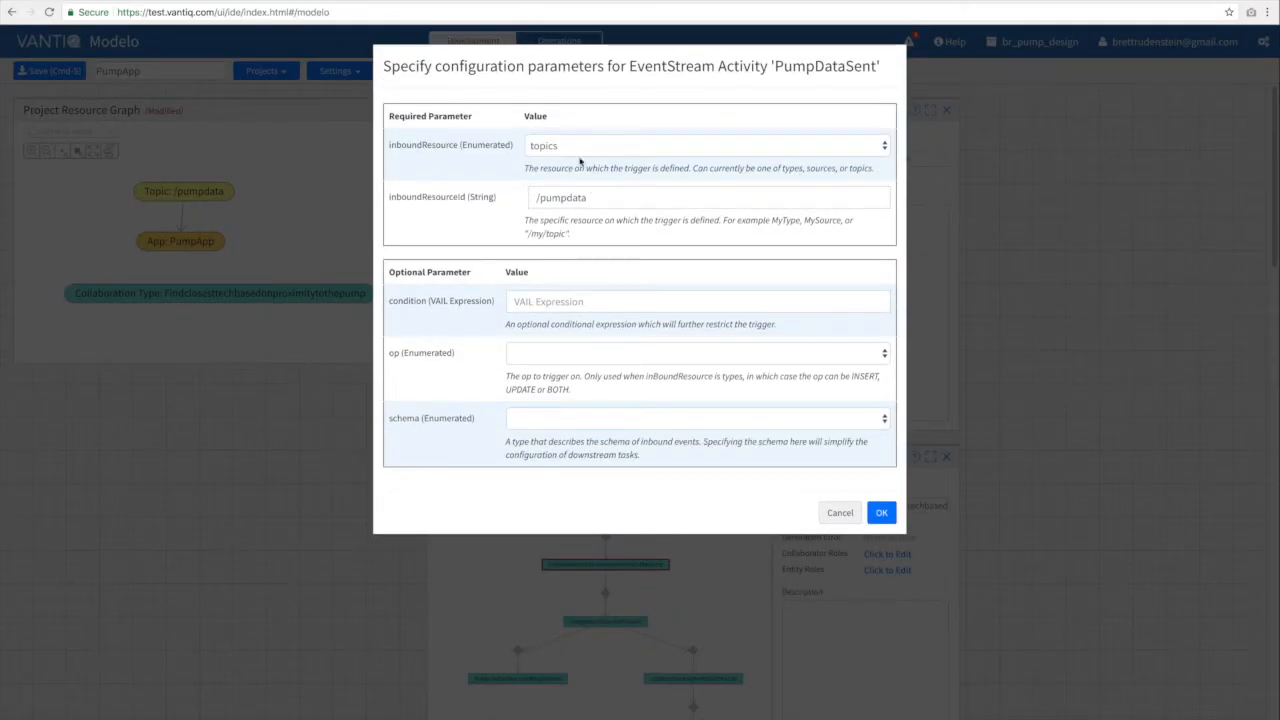
{"action": "left_click", "coordinate": [880, 510]}
Set the PumpOverThresholds activity's condition to event.temp > 200 AND event.rpms > 4000.
{"action": "left_click", "coordinate": [617, 256]}
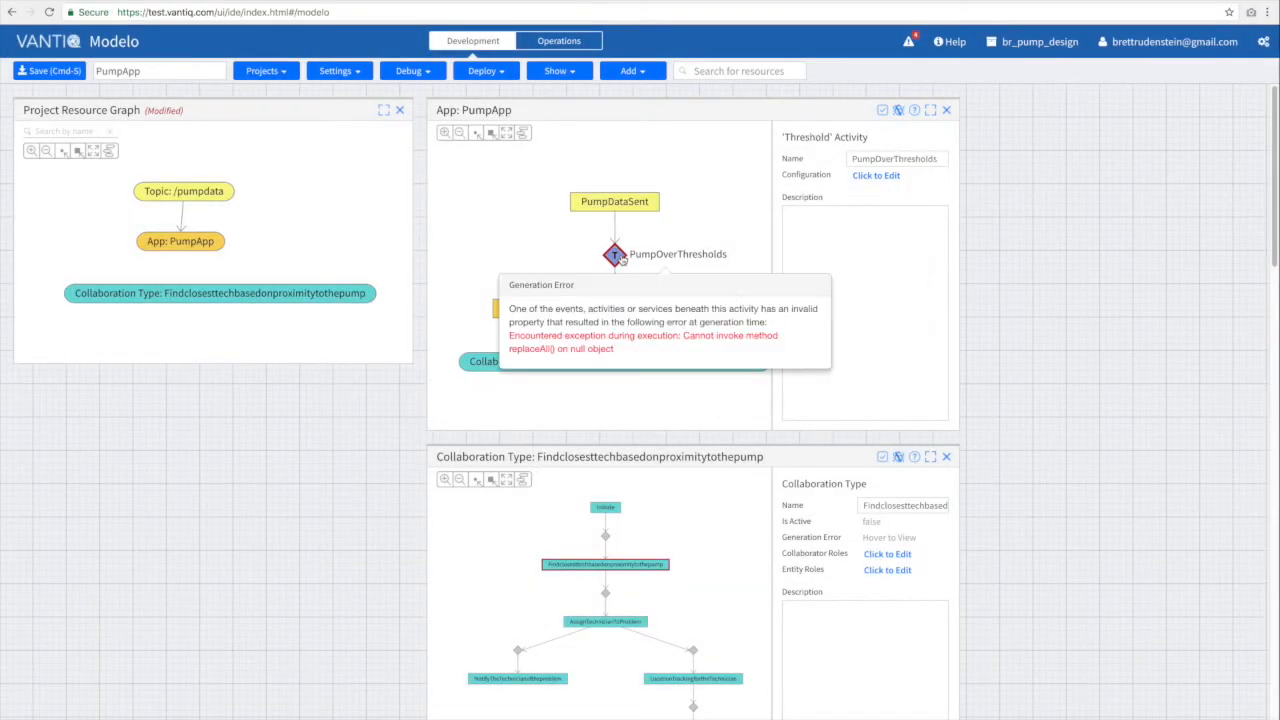
{"action": "left_click", "coordinate": [878, 176]}
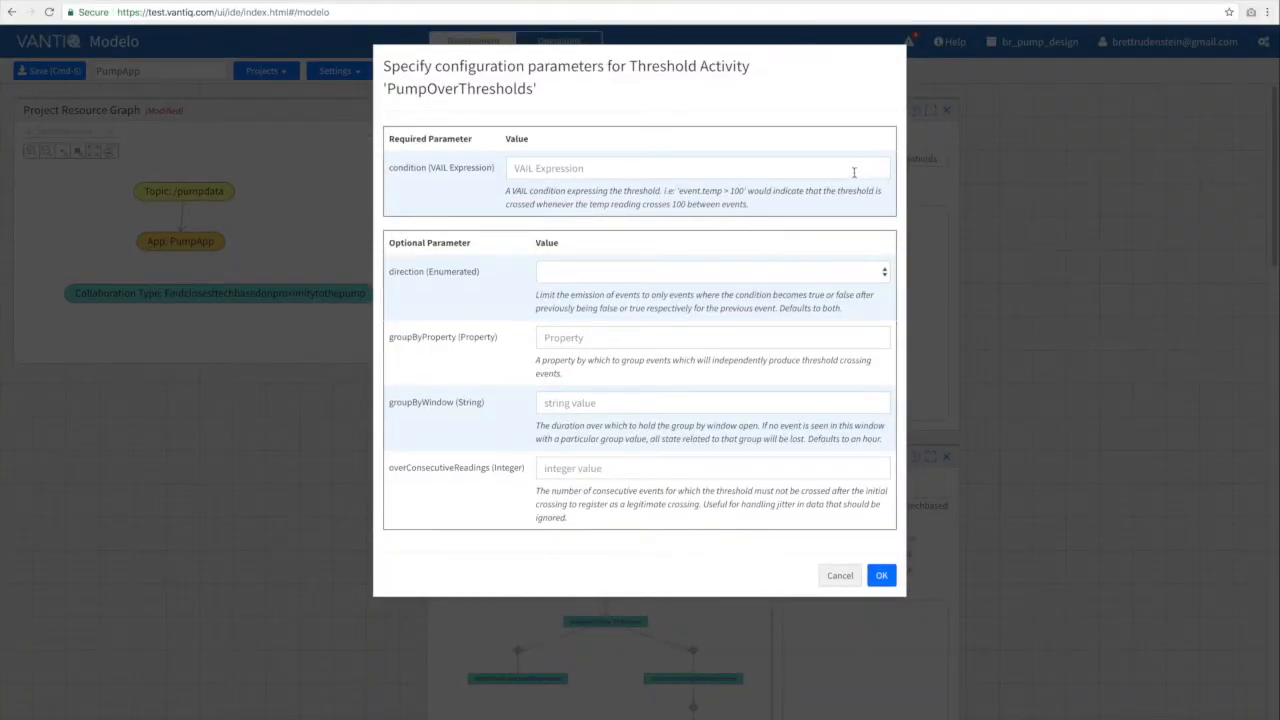
{"action": "left_click", "coordinate": [559, 160]}
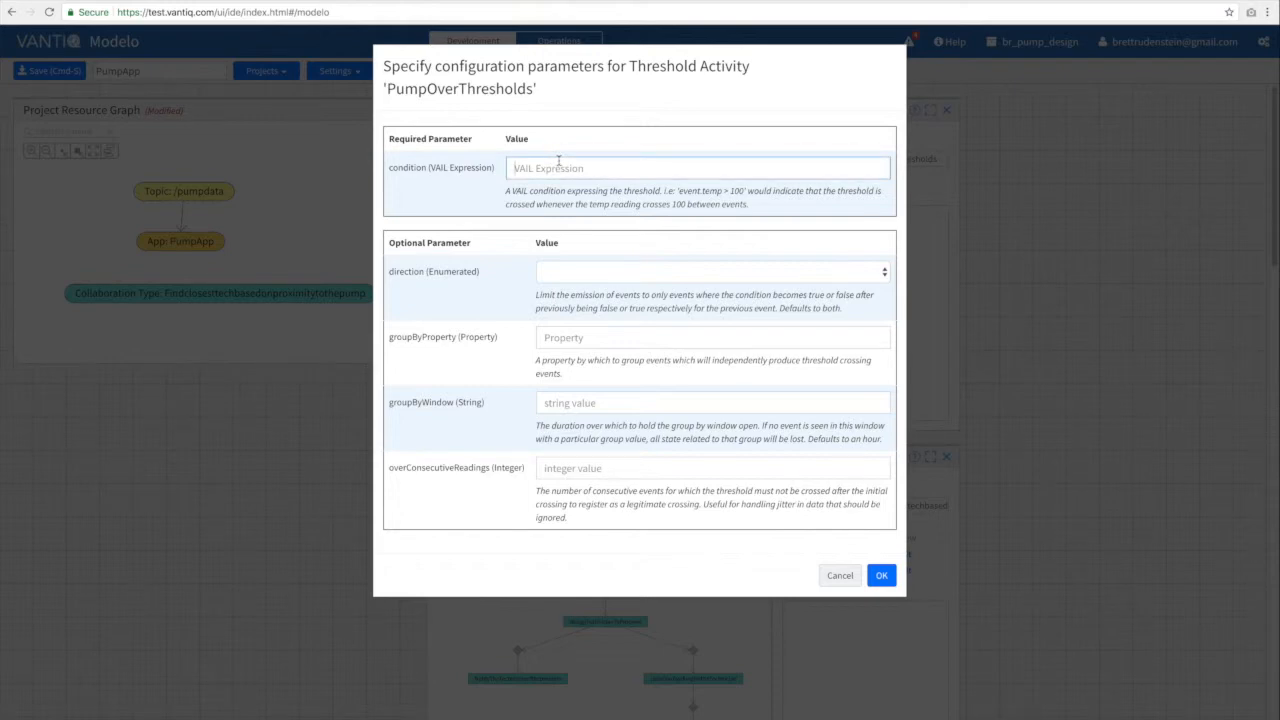
{"action": "type", "text": "vene"}
{"action": "type", "text": ".temp"}
{"action": "type", "text": " > 200 AND"}
{"action": "type", "text": " event.rpm"}
{"action": "type", "text": "s "}
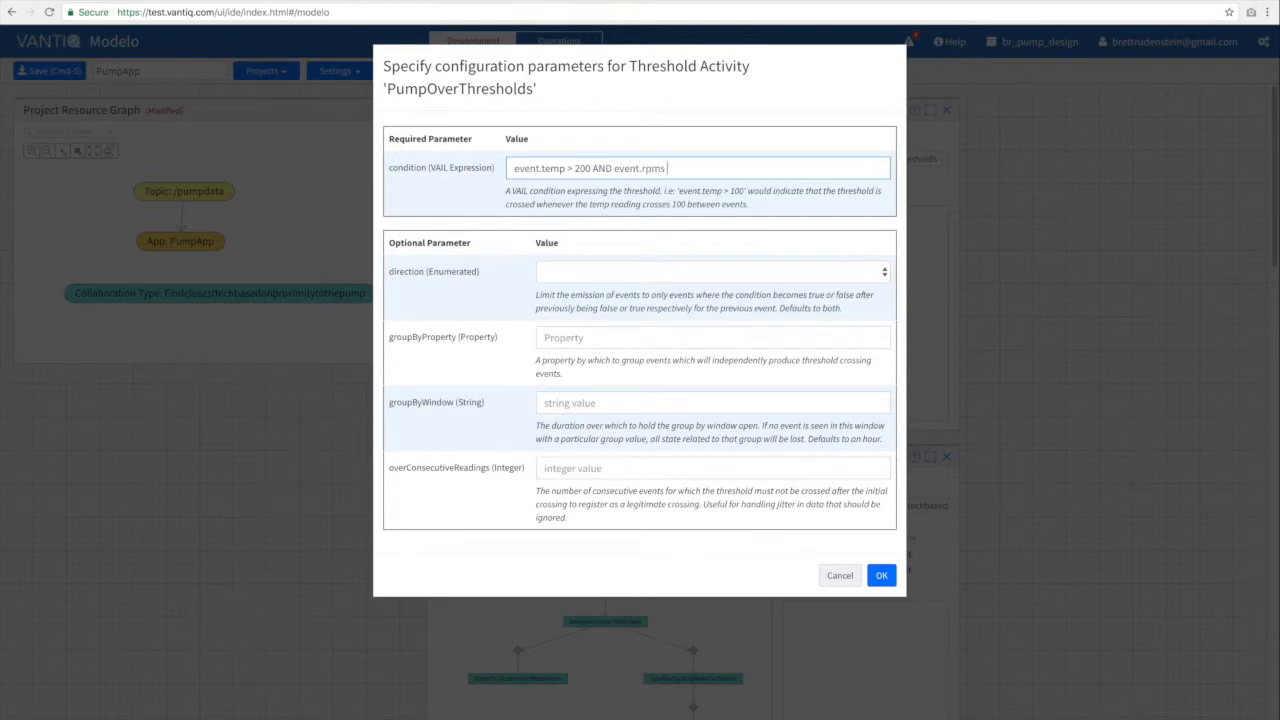
{"action": "type", "text": "> 4000"}
Set the threshold's direction to true, groupByProperty to id and overConsecutiveReadings to 3, and accept the configuration.
{"action": "left_click", "coordinate": [600, 276]}
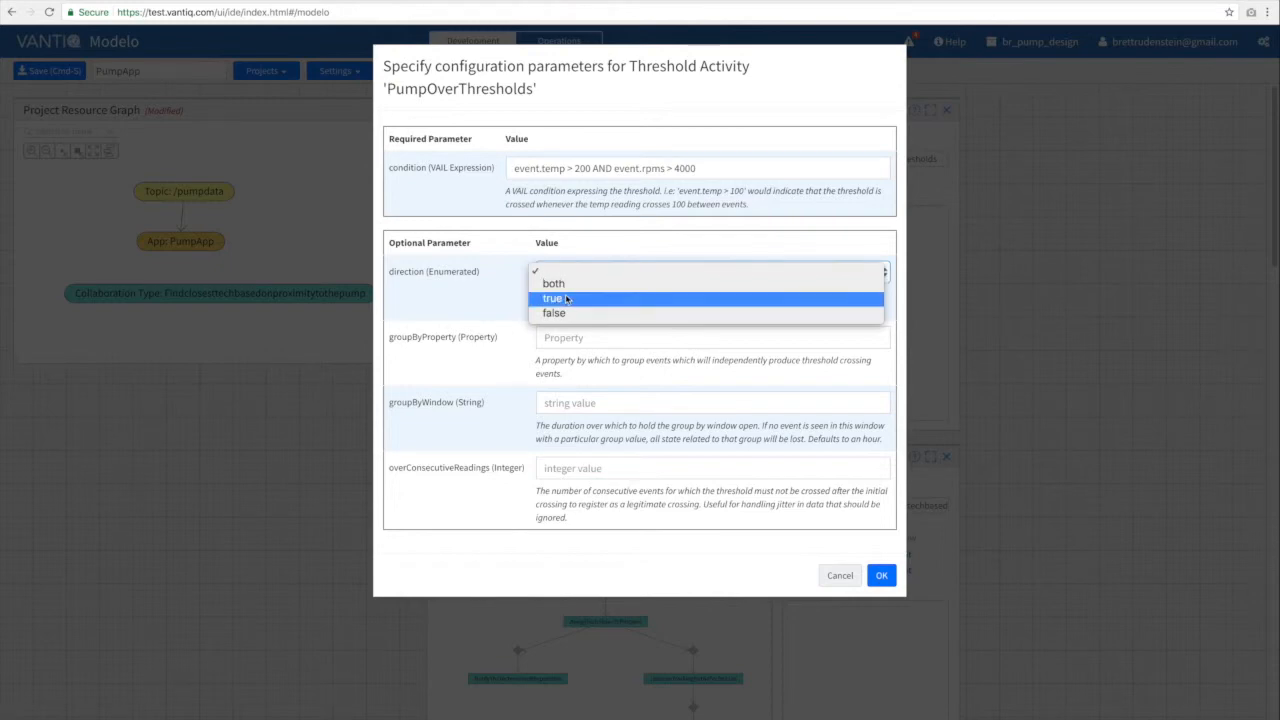
{"action": "left_click", "coordinate": [566, 299]}
{"action": "left_click", "coordinate": [569, 339]}
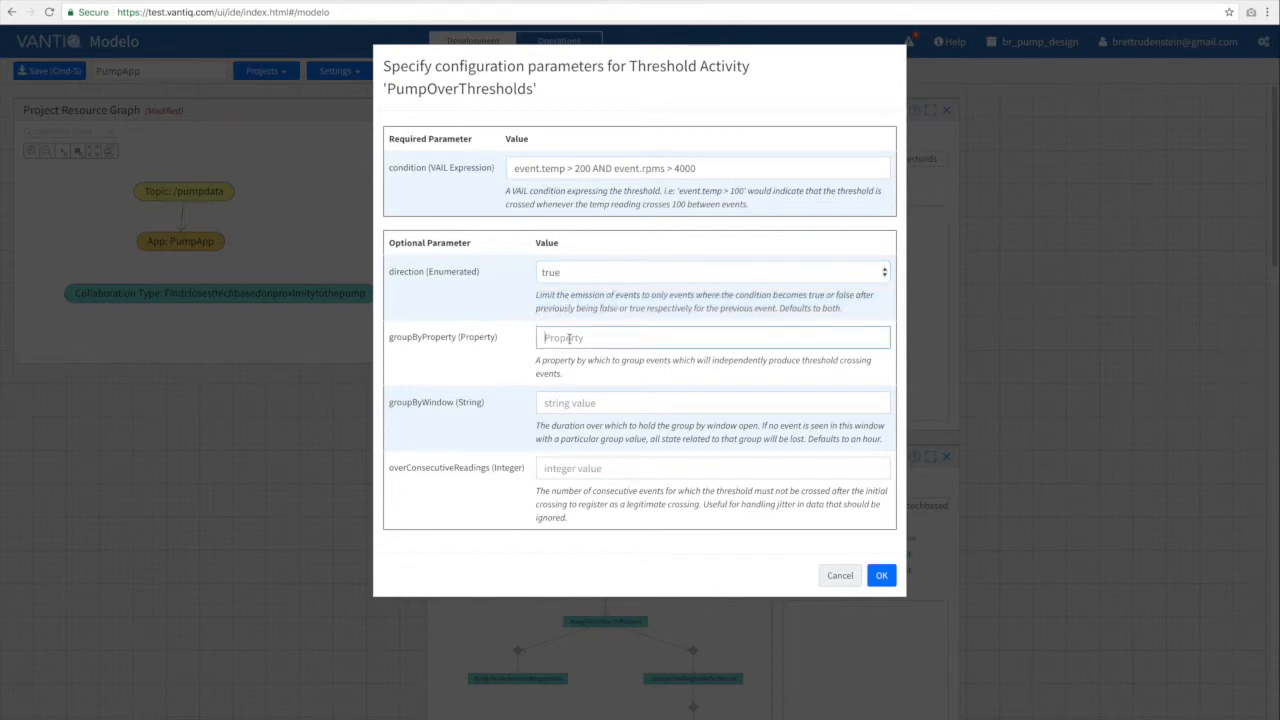
{"action": "type", "text": "id"}
{"action": "left_click", "coordinate": [565, 469]}
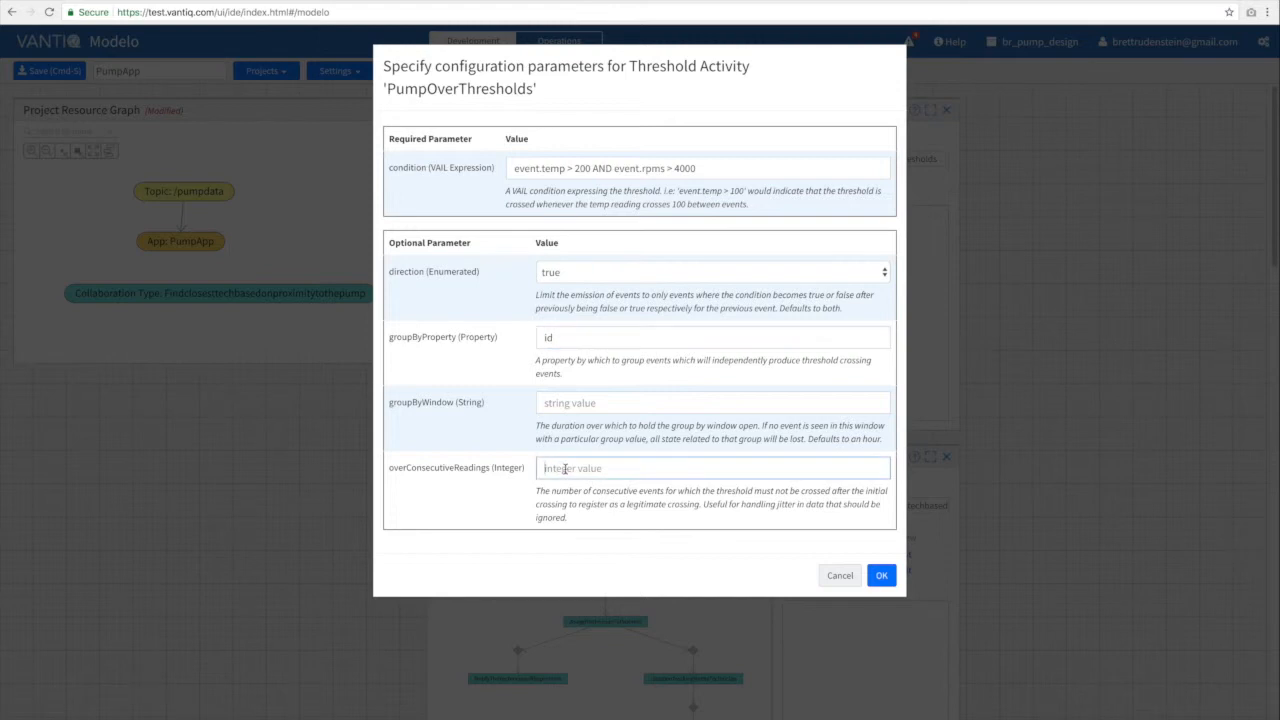
{"action": "type", "text": "3"}
{"action": "left_click", "coordinate": [886, 575]}
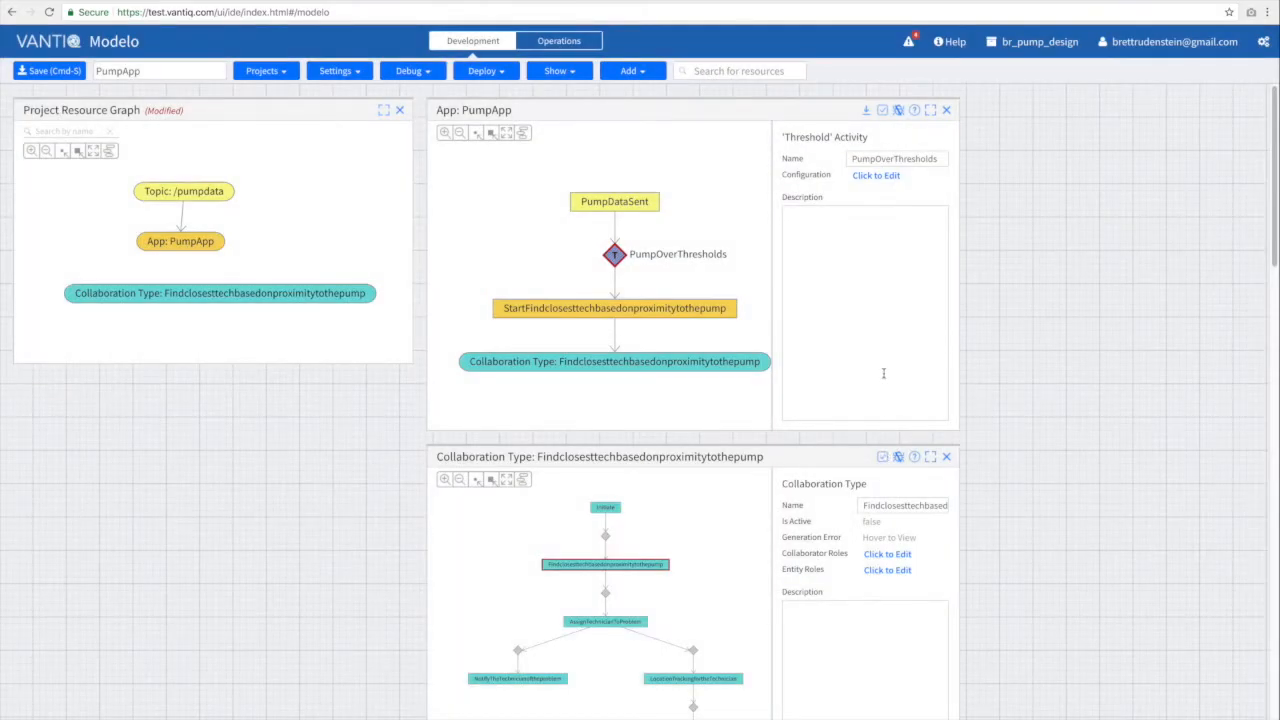
Bind the StartFindclosesttechbasedonproximitytothepump activity to entityType pumps with entityConstraint id == event.id, and save the PumpApp app.
{"action": "left_click", "coordinate": [614, 311]}
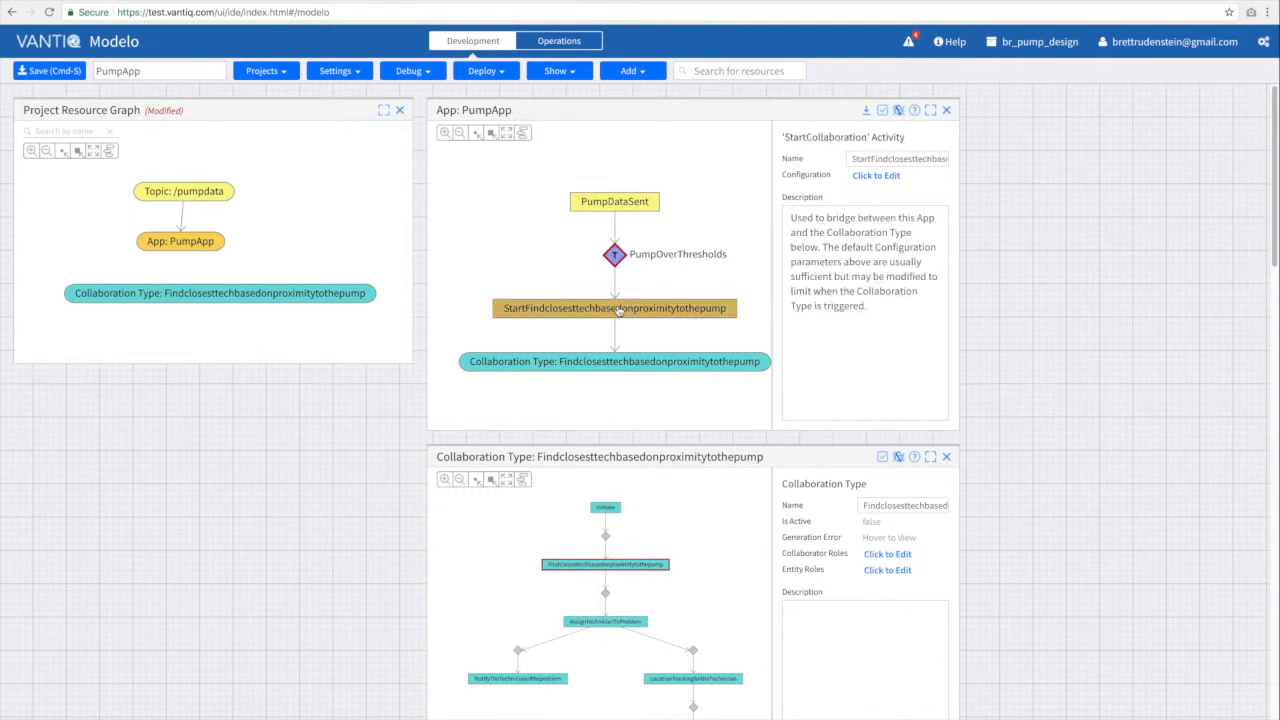
{"action": "left_click", "coordinate": [872, 175]}
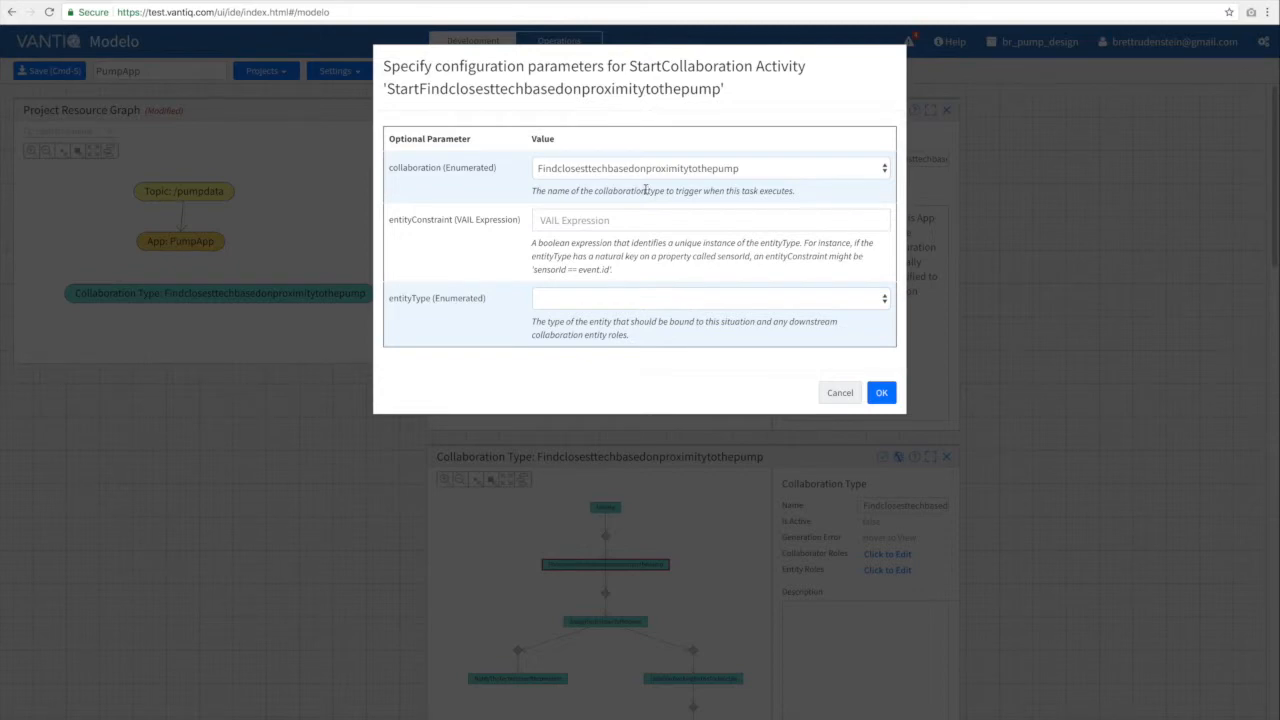
{"action": "left_click", "coordinate": [697, 298]}
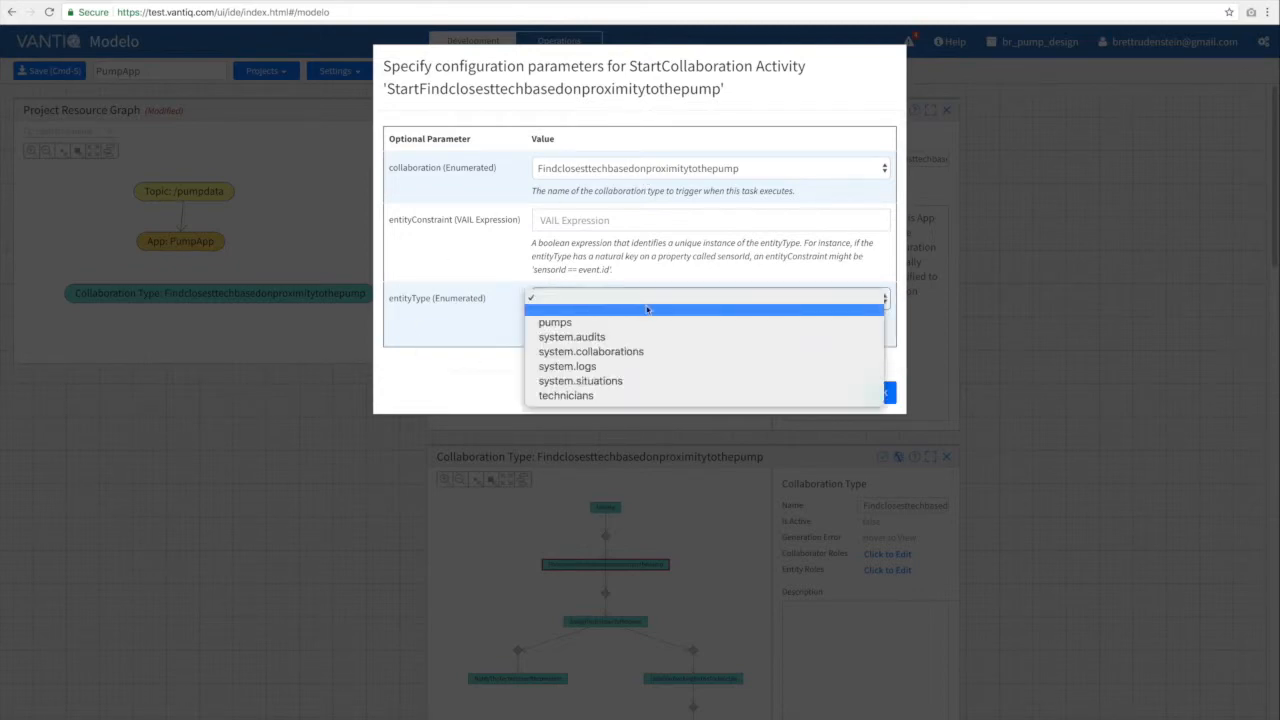
{"action": "left_click", "coordinate": [559, 325]}
{"action": "left_click", "coordinate": [595, 224]}
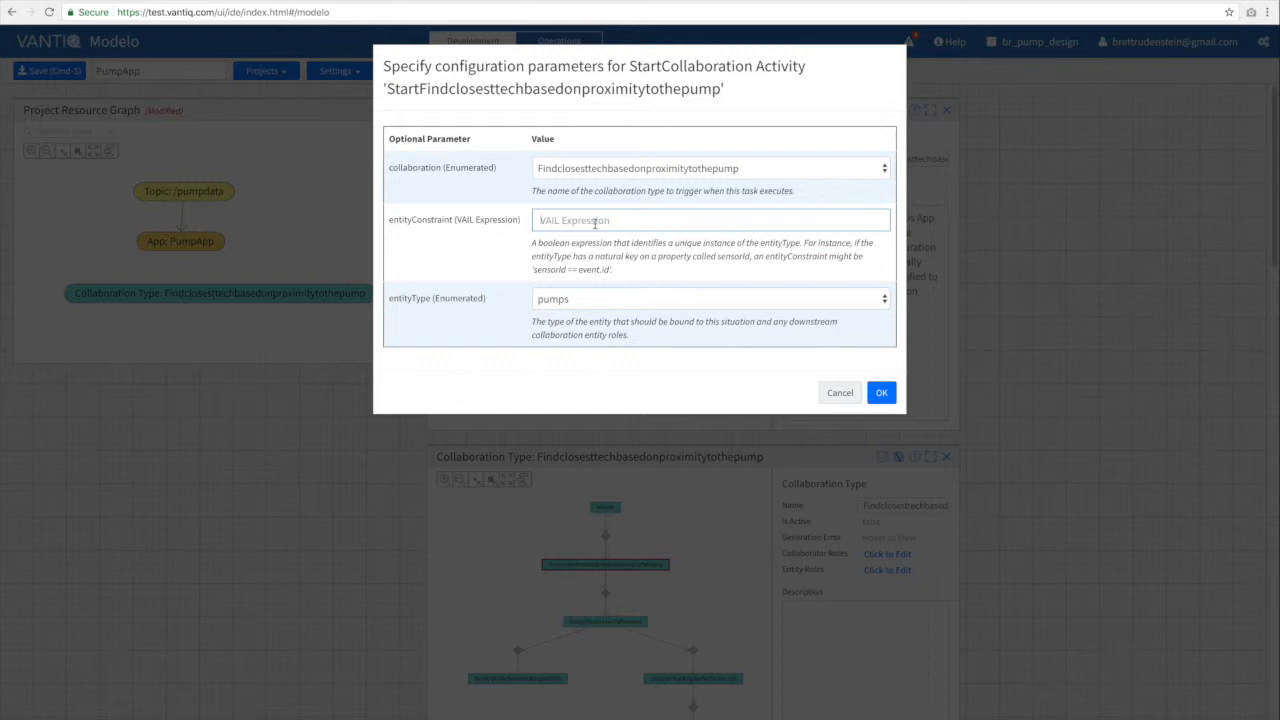
{"action": "type", "text": "id == event.id"}
{"action": "left_click", "coordinate": [874, 391]}
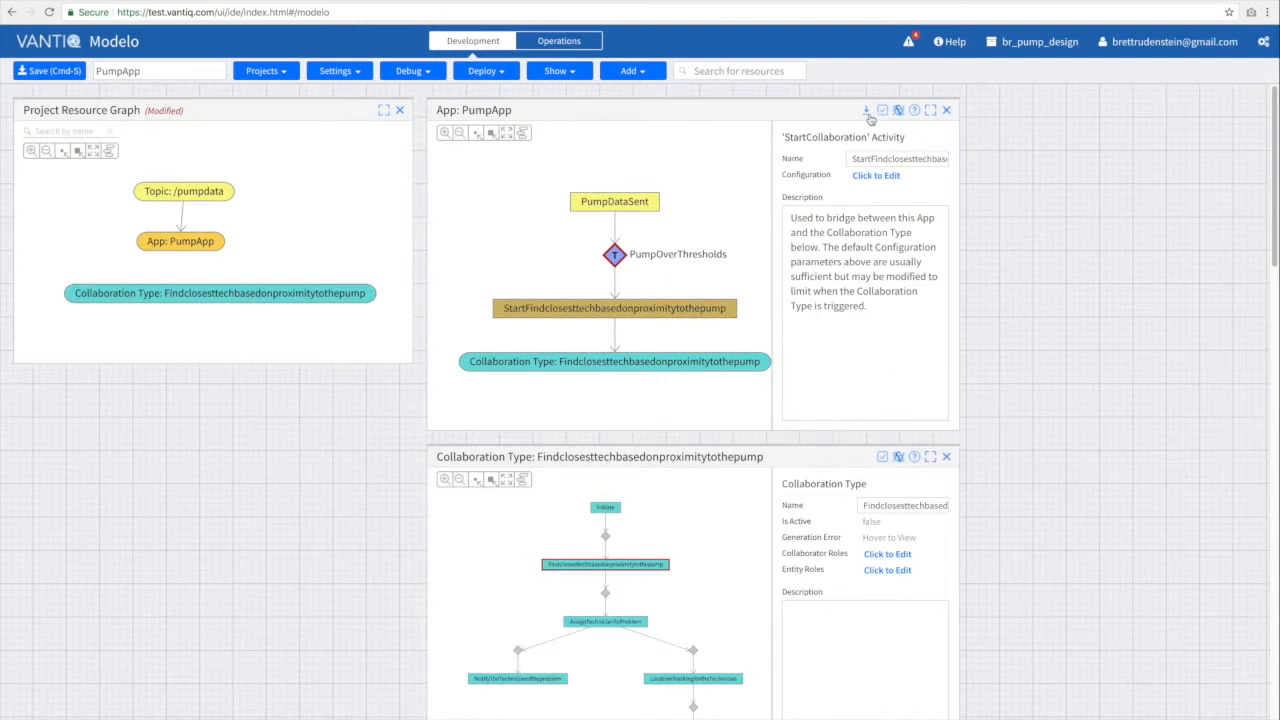
{"action": "left_click", "coordinate": [866, 112]}
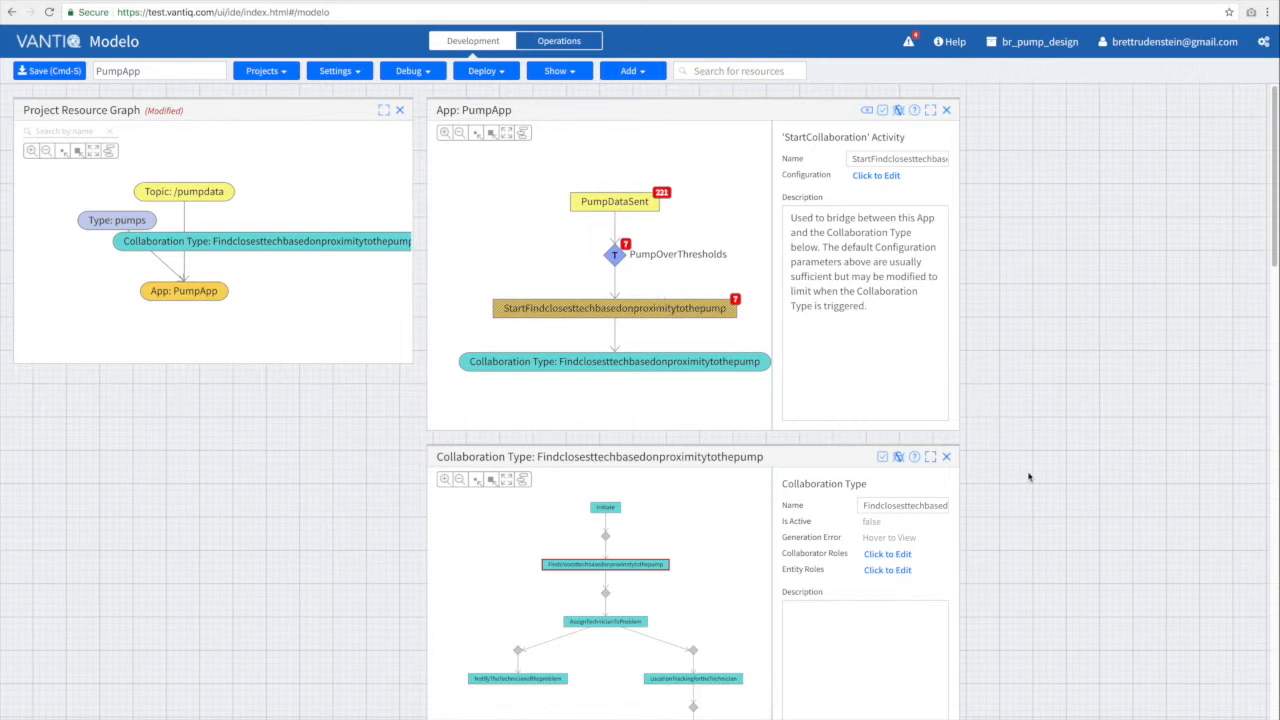
Add an entity role named pump of type pumps to the Findclosesttechbasedonproximitytothepump collaboration type.
{"action": "scroll", "coordinate": [1029, 477], "scroll_direction": "down", "scroll_amount": 2}
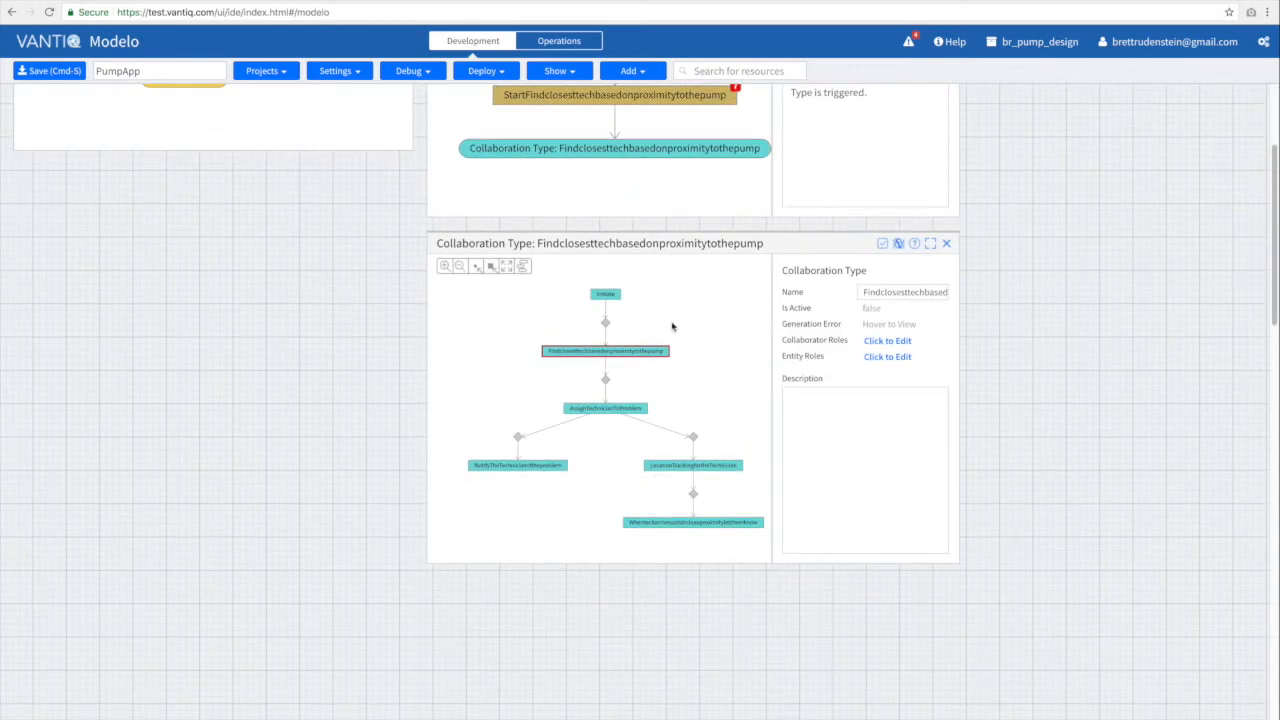
{"action": "left_click", "coordinate": [882, 358]}
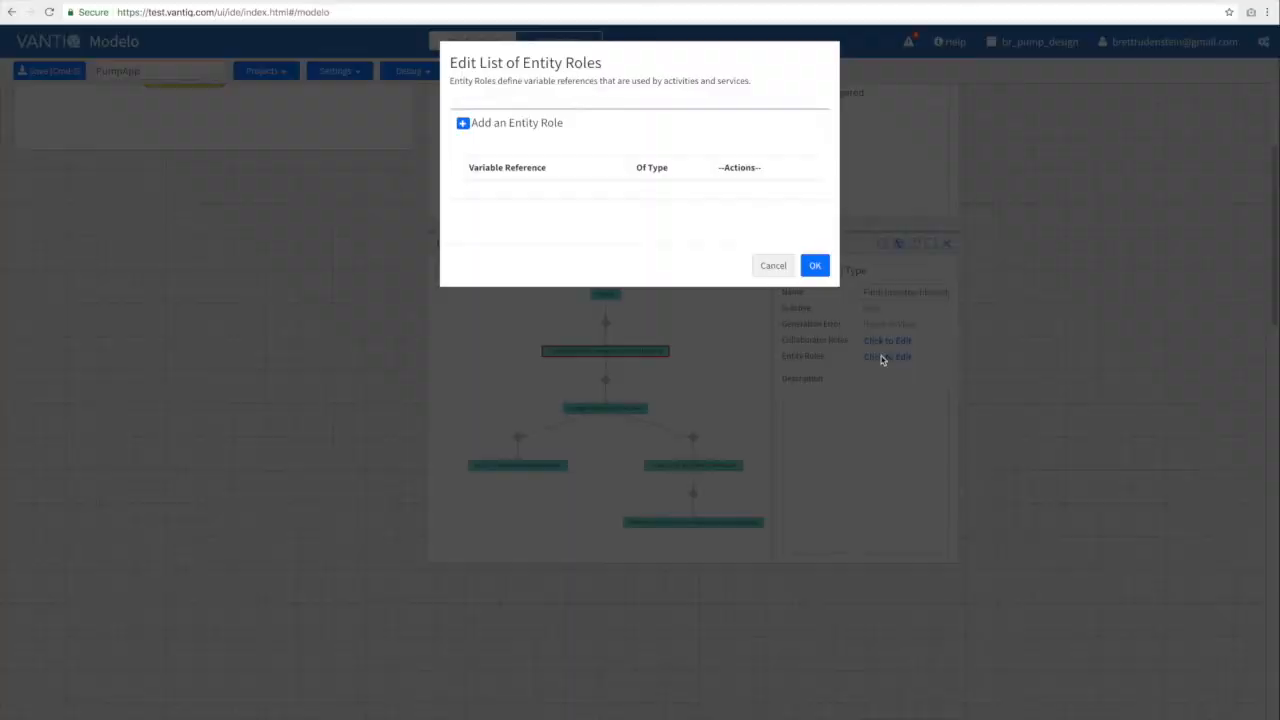
{"action": "left_click", "coordinate": [463, 123]}
{"action": "left_click", "coordinate": [651, 202]}
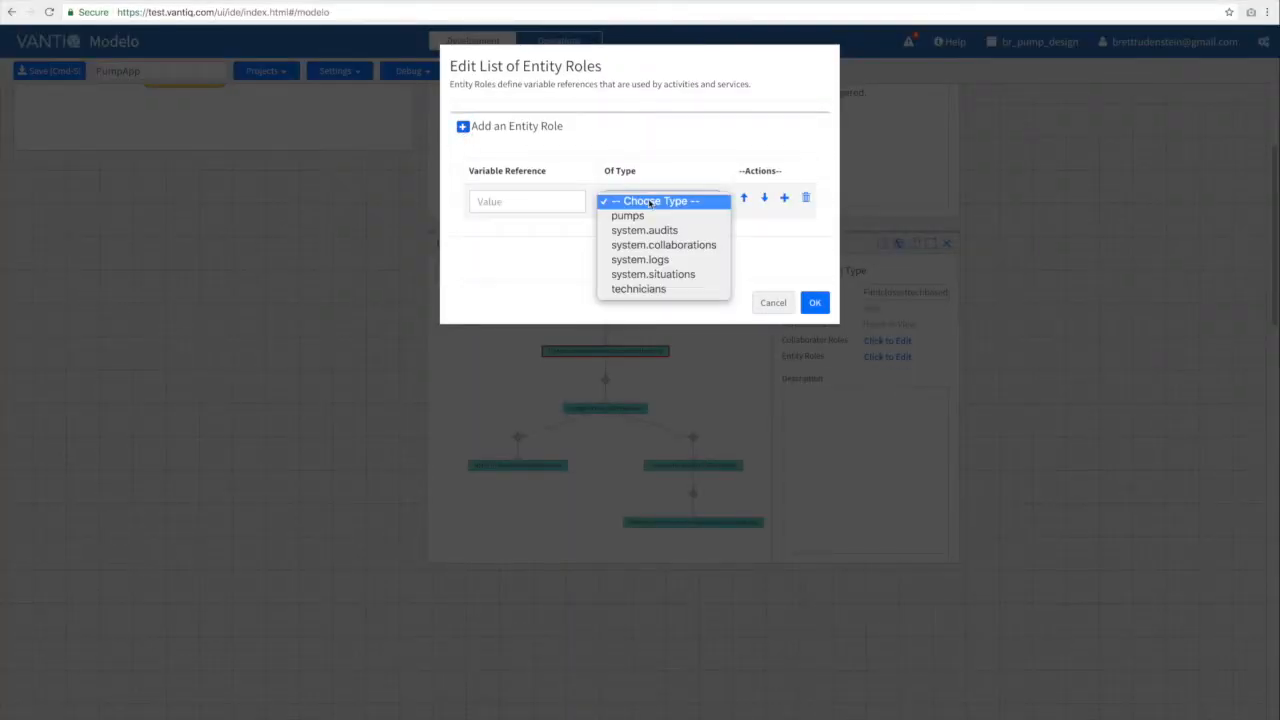
{"action": "left_click", "coordinate": [630, 216]}
{"action": "left_click", "coordinate": [520, 201]}
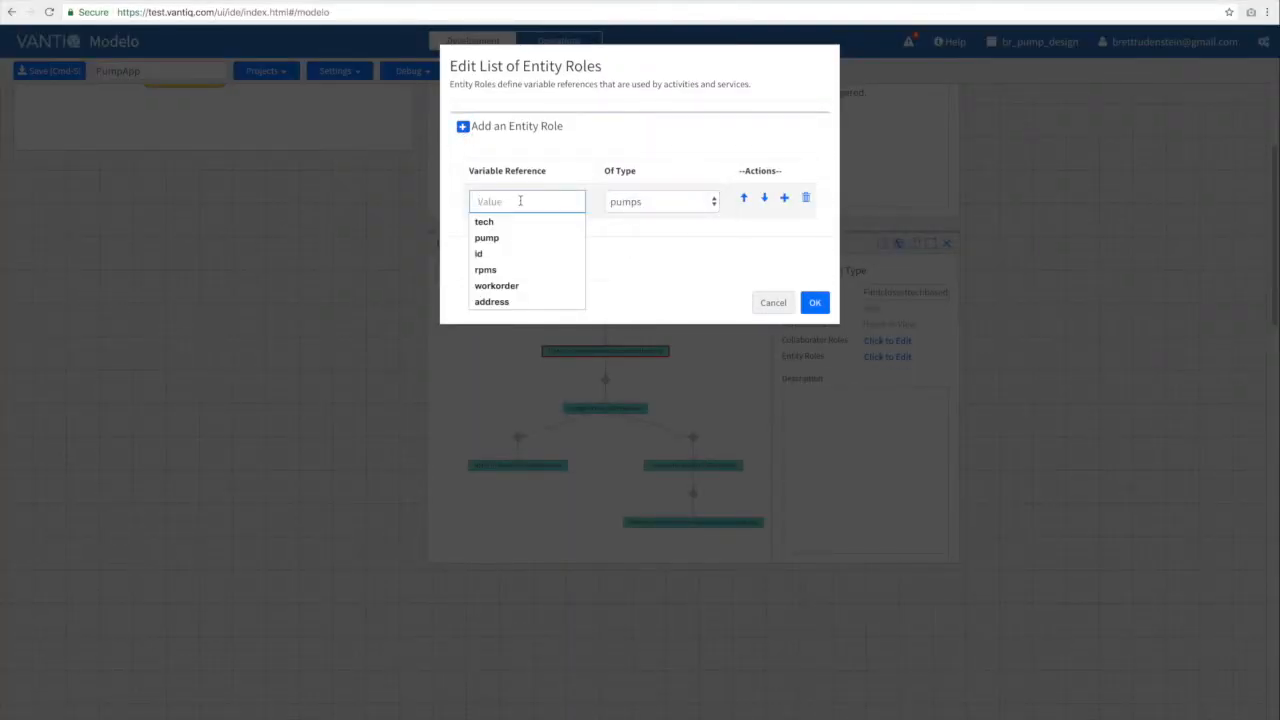
{"action": "left_click", "coordinate": [489, 238]}
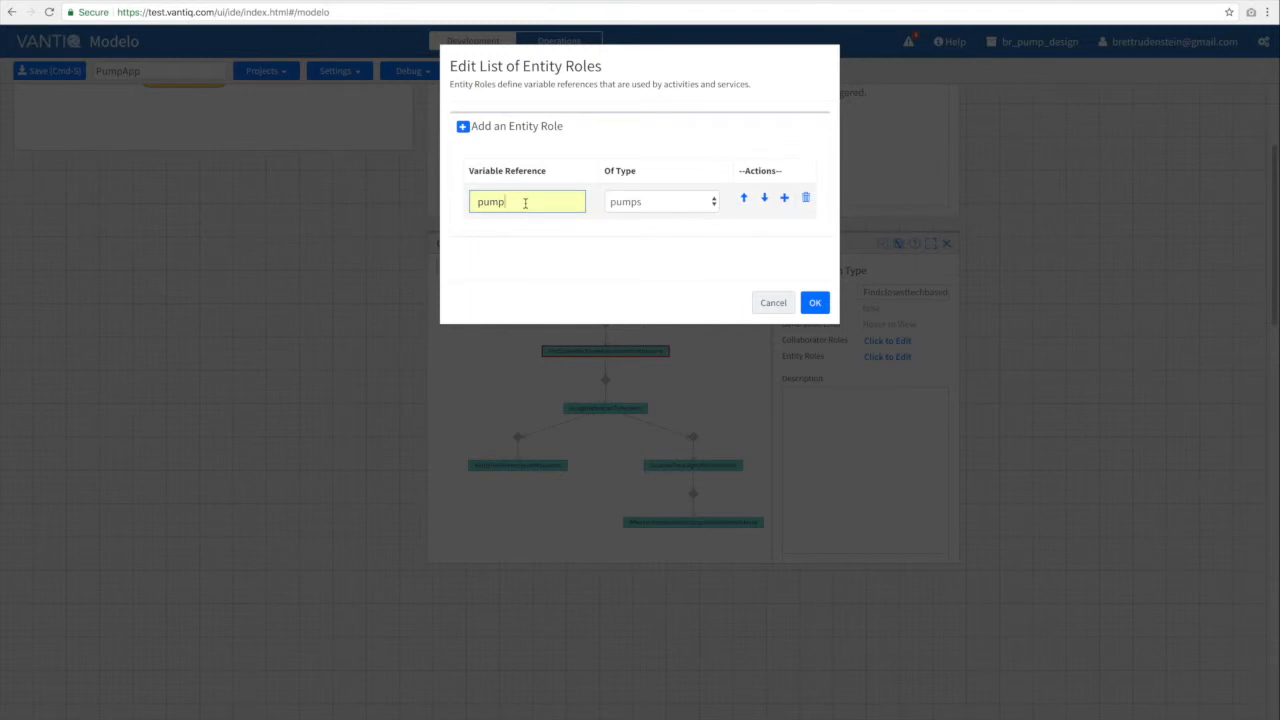
{"action": "left_click", "coordinate": [820, 305]}
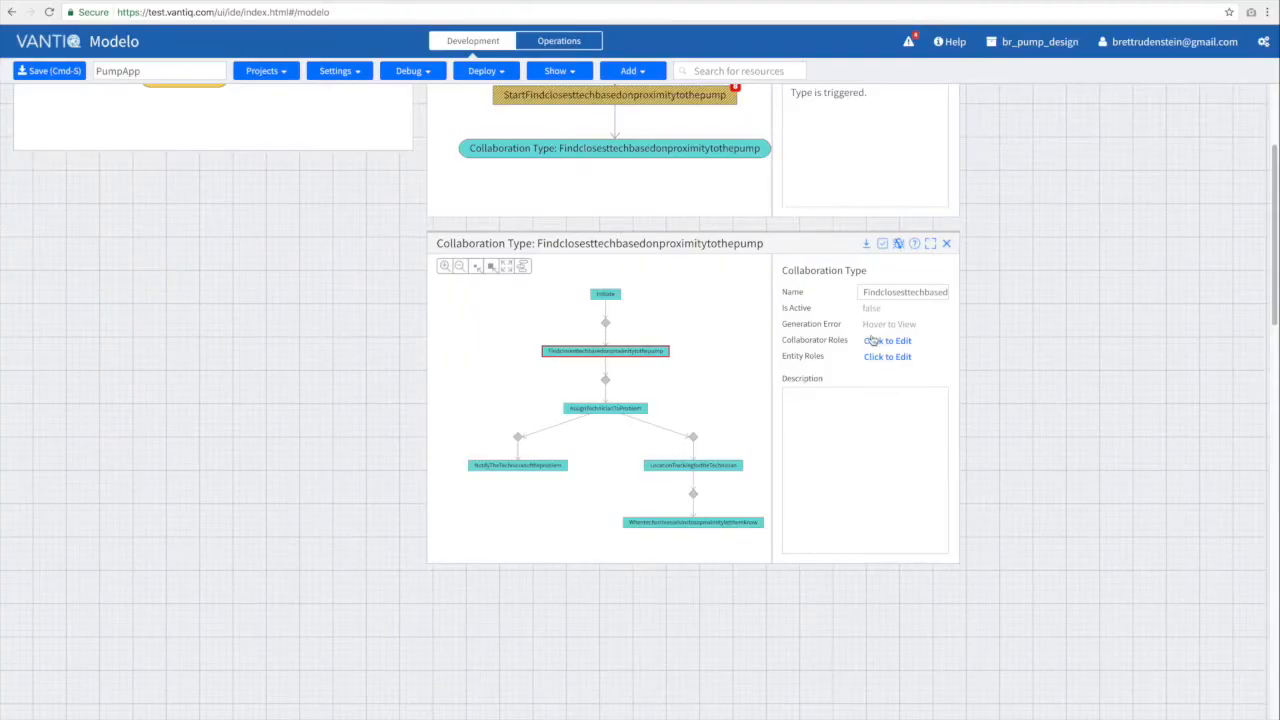
Add a collaborator role named tech to the Findclosesttechbasedonproximitytothepump collaboration type.
{"action": "left_click", "coordinate": [876, 341]}
{"action": "left_click", "coordinate": [463, 153]}
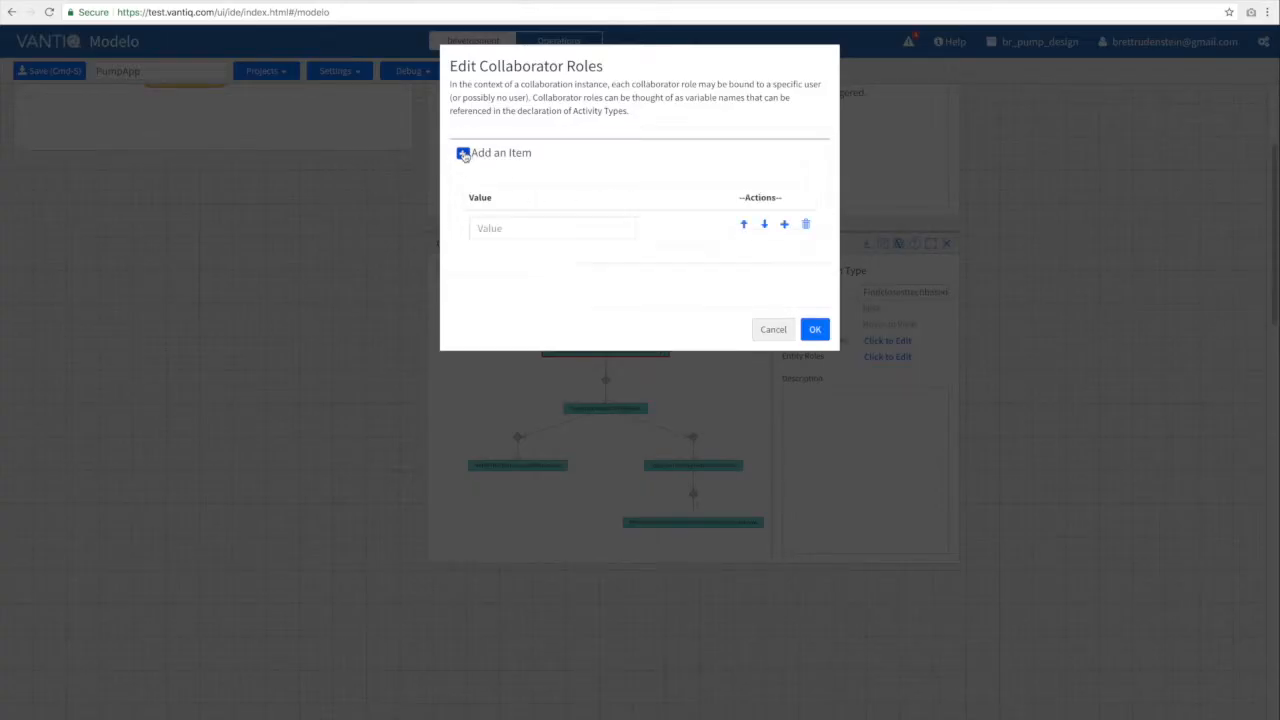
{"action": "left_click", "coordinate": [505, 229]}
{"action": "type", "text": "tec"}
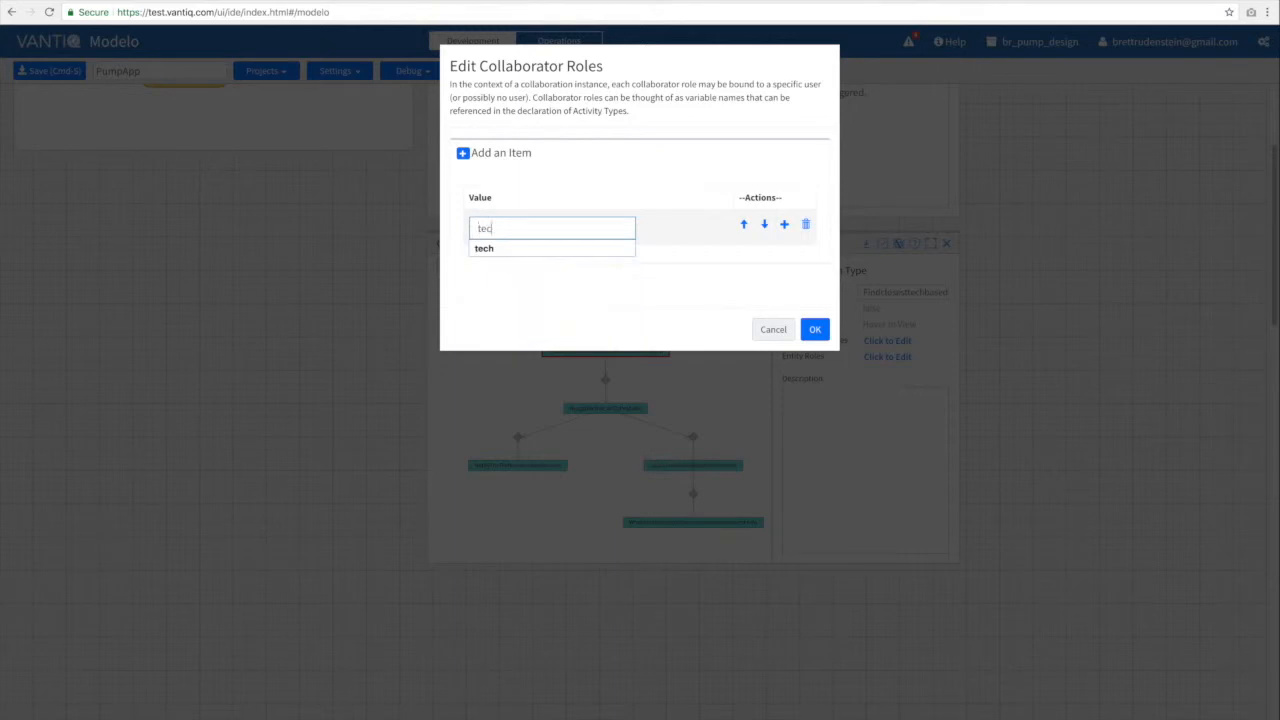
{"action": "type", "text": "h"}
{"action": "left_click", "coordinate": [815, 329]}
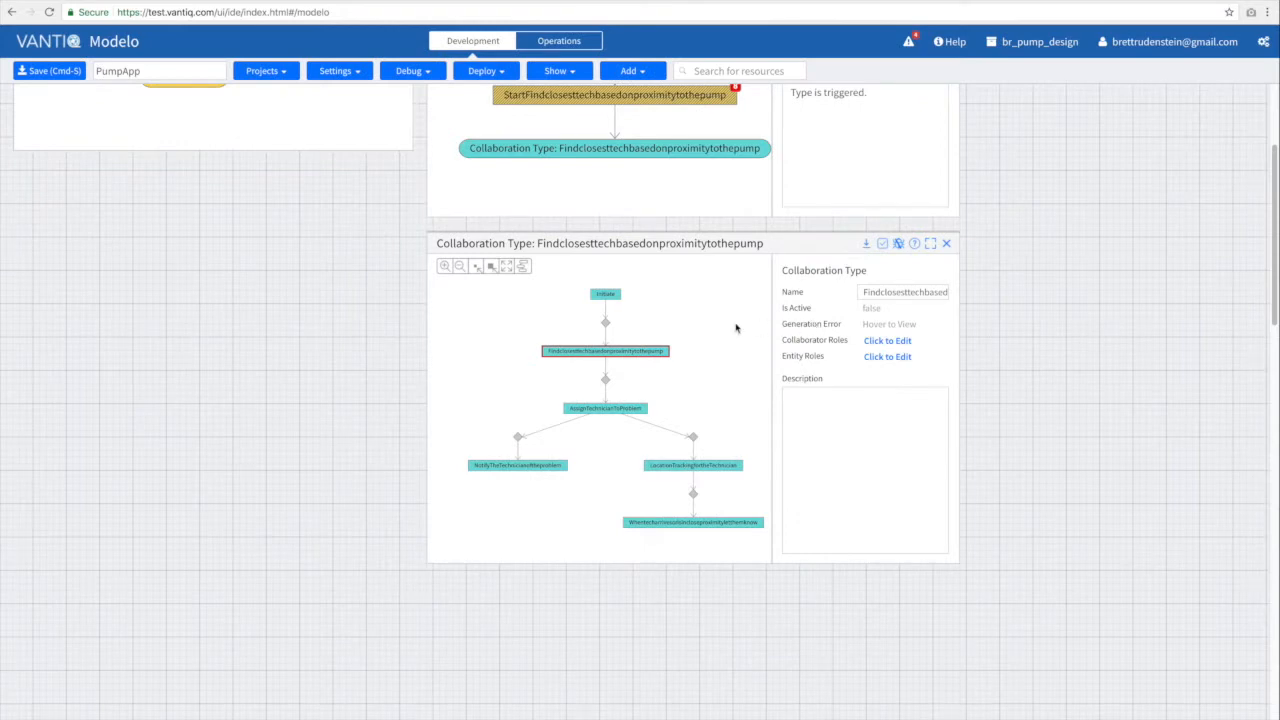
Set the entityRole of the collaboration's Initiate activity to pump and accept the configuration.
{"action": "left_click", "coordinate": [604, 296]}
{"action": "left_click", "coordinate": [862, 309]}
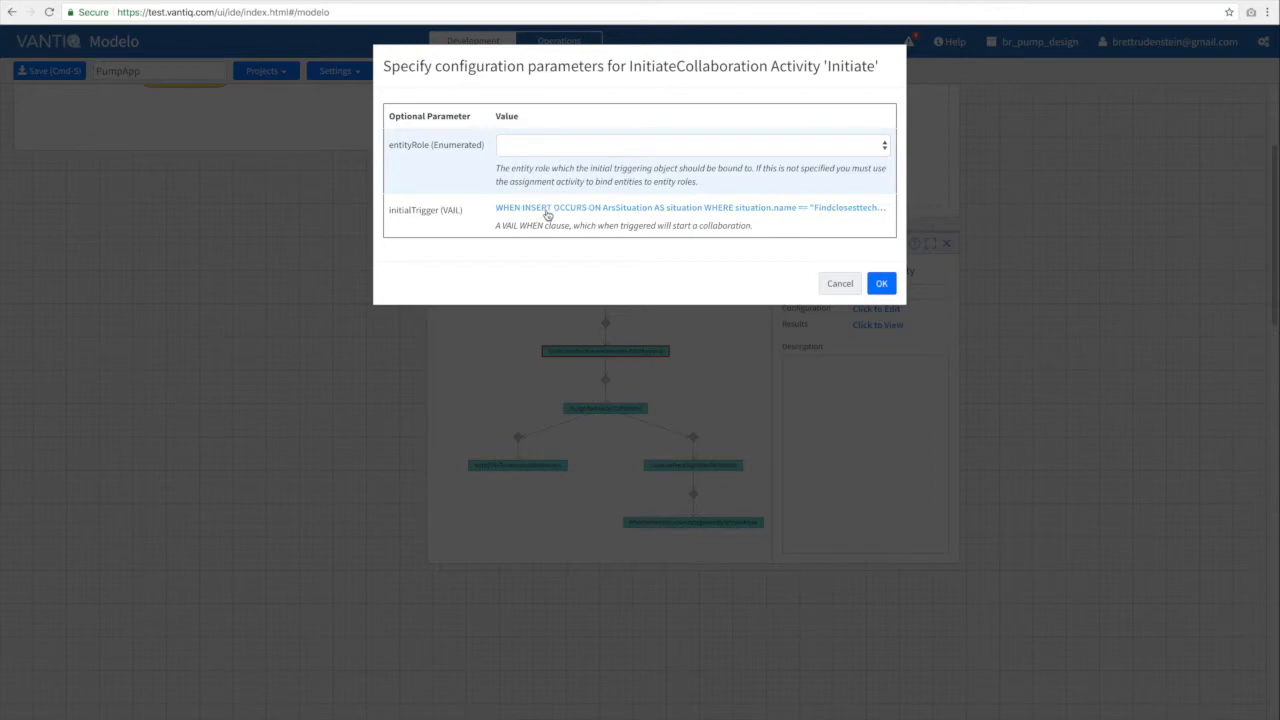
{"action": "left_click", "coordinate": [716, 146]}
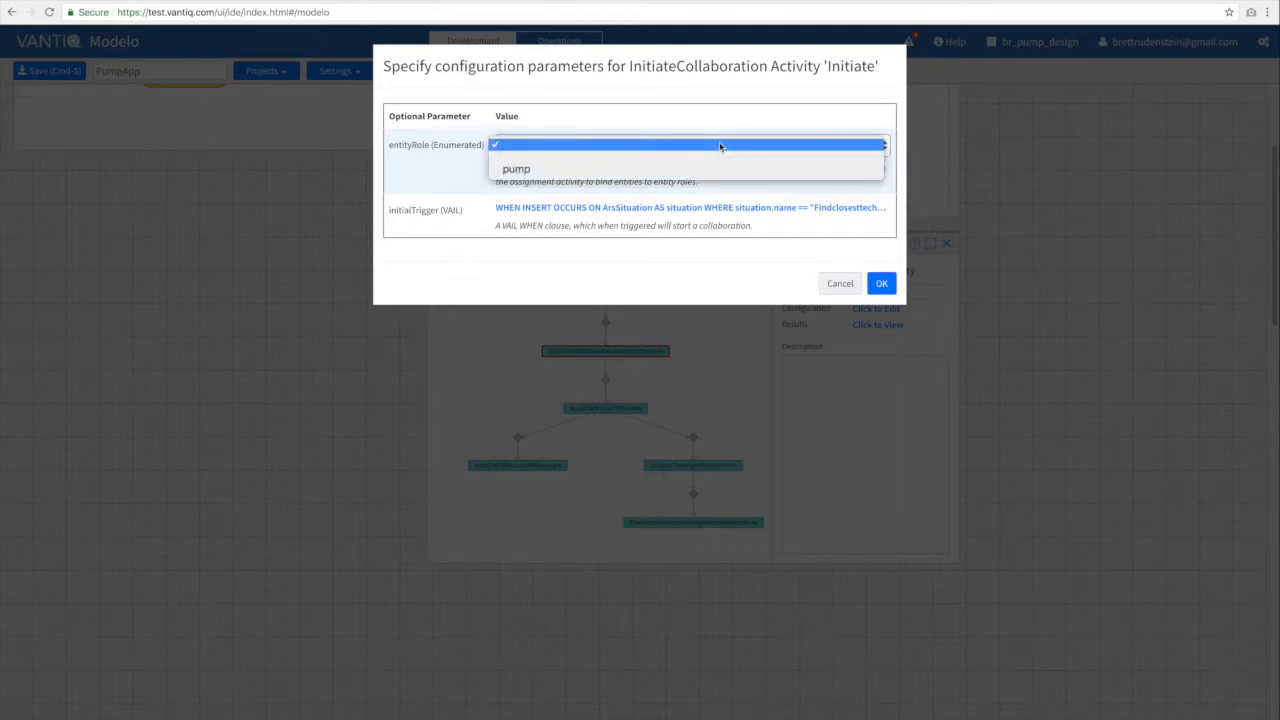
{"action": "left_click", "coordinate": [552, 172]}
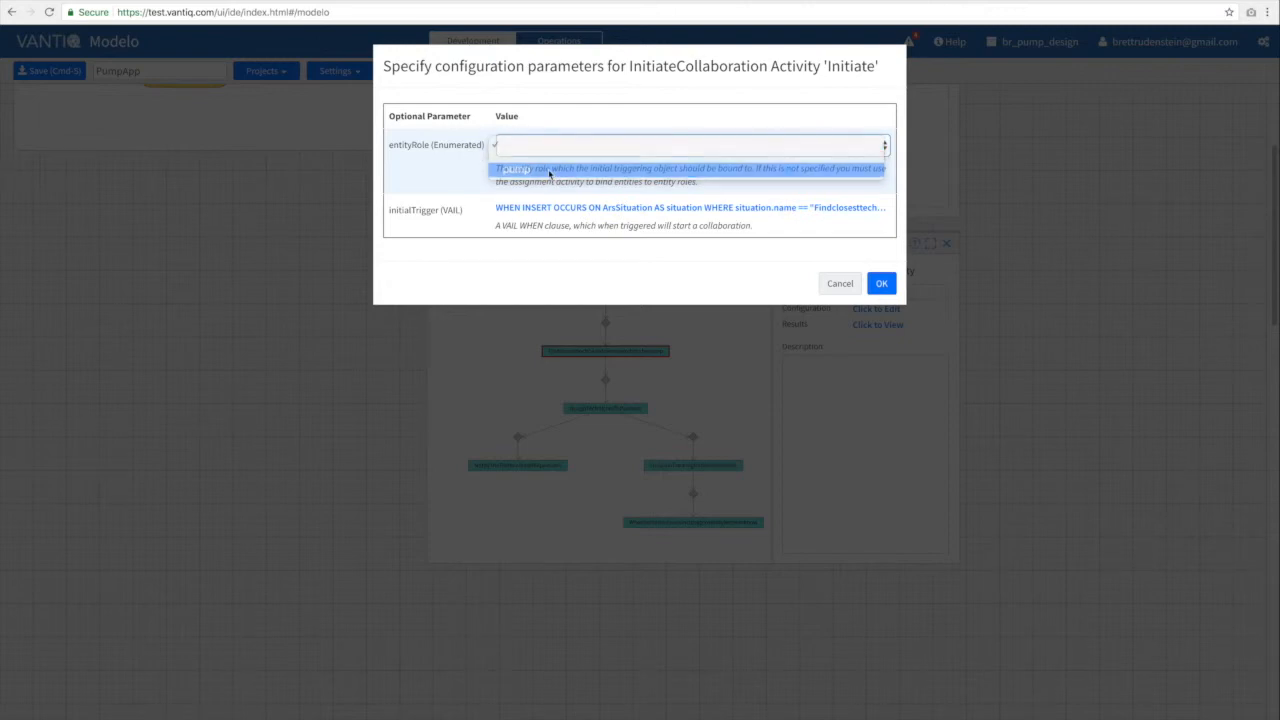
{"action": "left_click", "coordinate": [882, 283]}
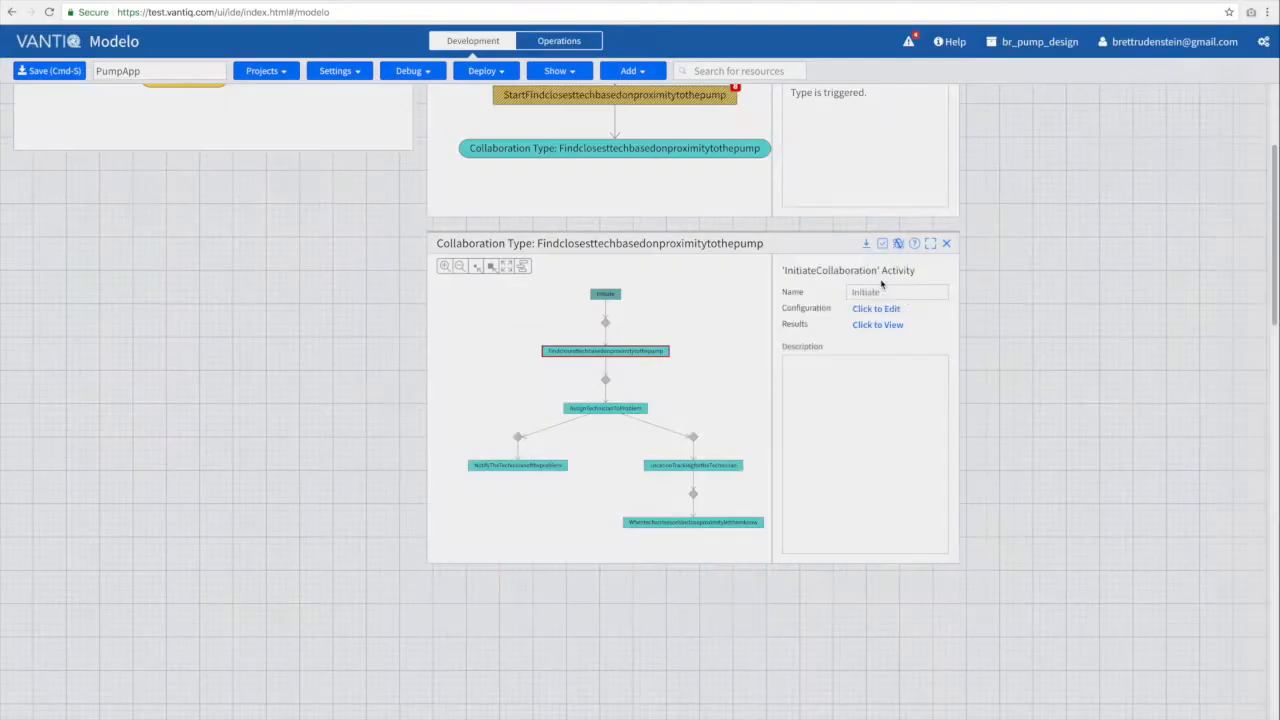
Configure the Recommendation activity with candidateType technicians and recommendationProcedure Recommend.nearbyRecommendations.
{"action": "left_click", "coordinate": [620, 352]}
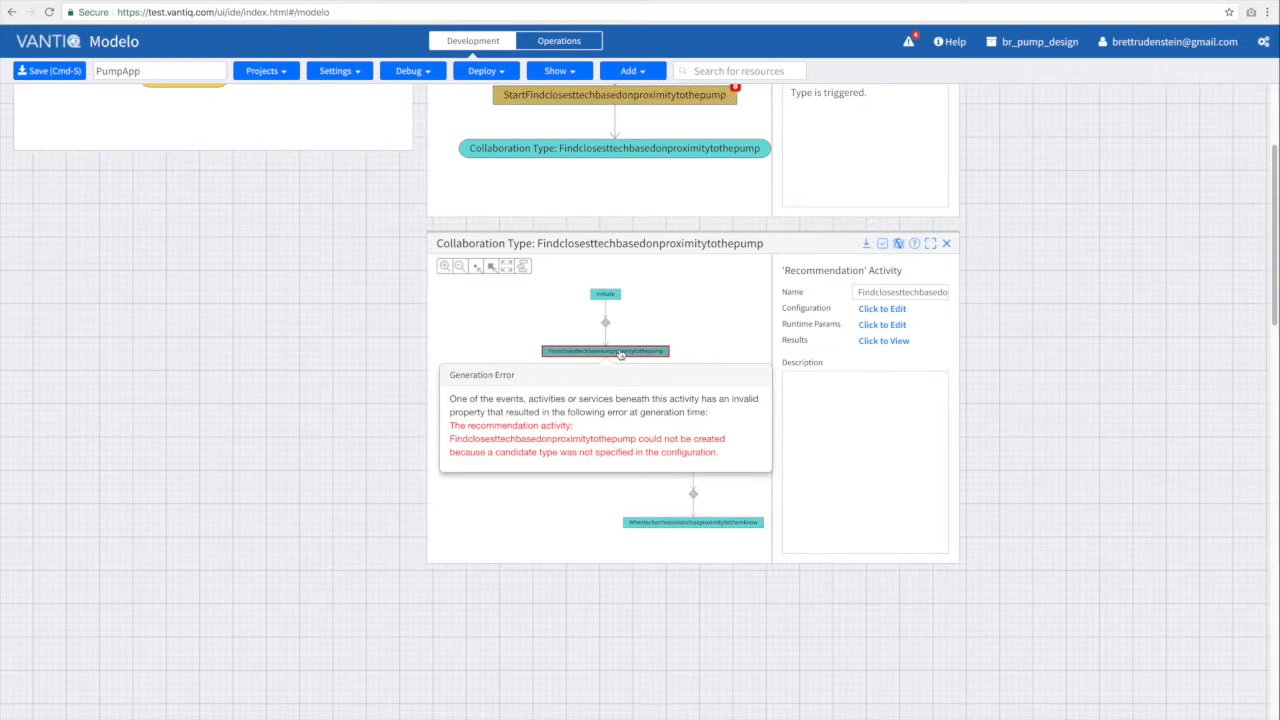
{"action": "left_click", "coordinate": [884, 309]}
{"action": "left_click", "coordinate": [634, 166]}
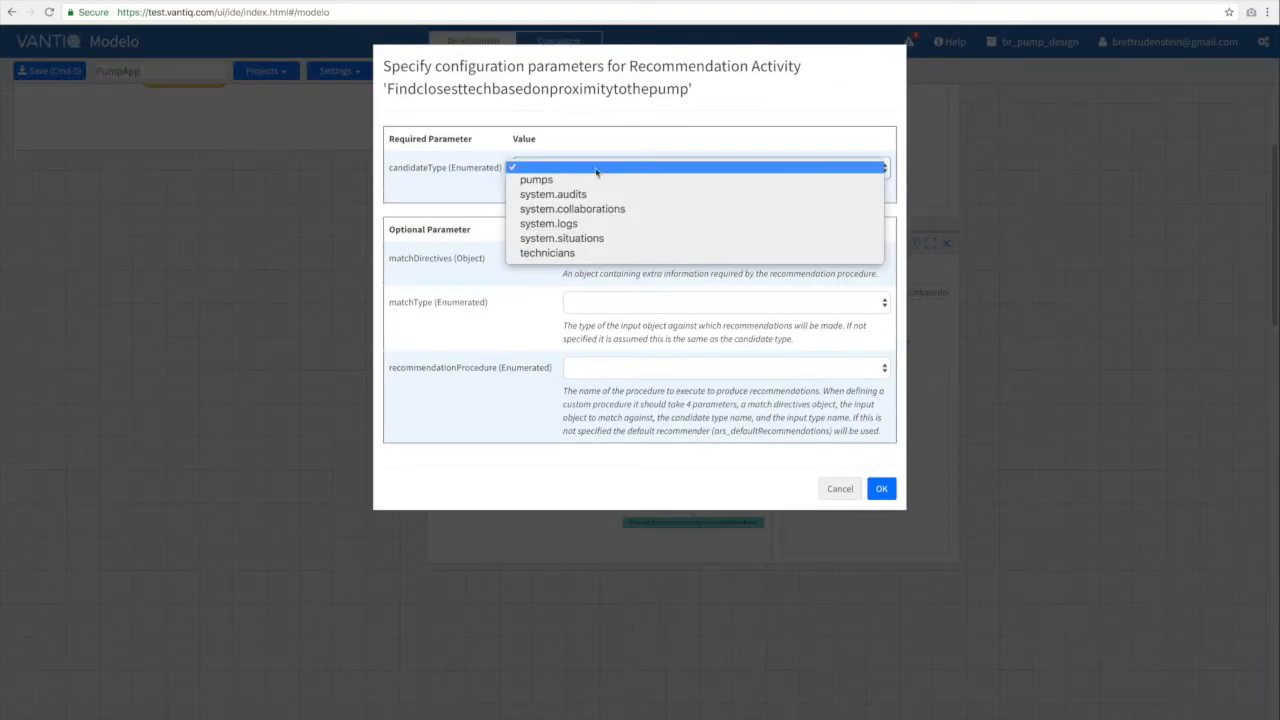
{"action": "left_click", "coordinate": [550, 253]}
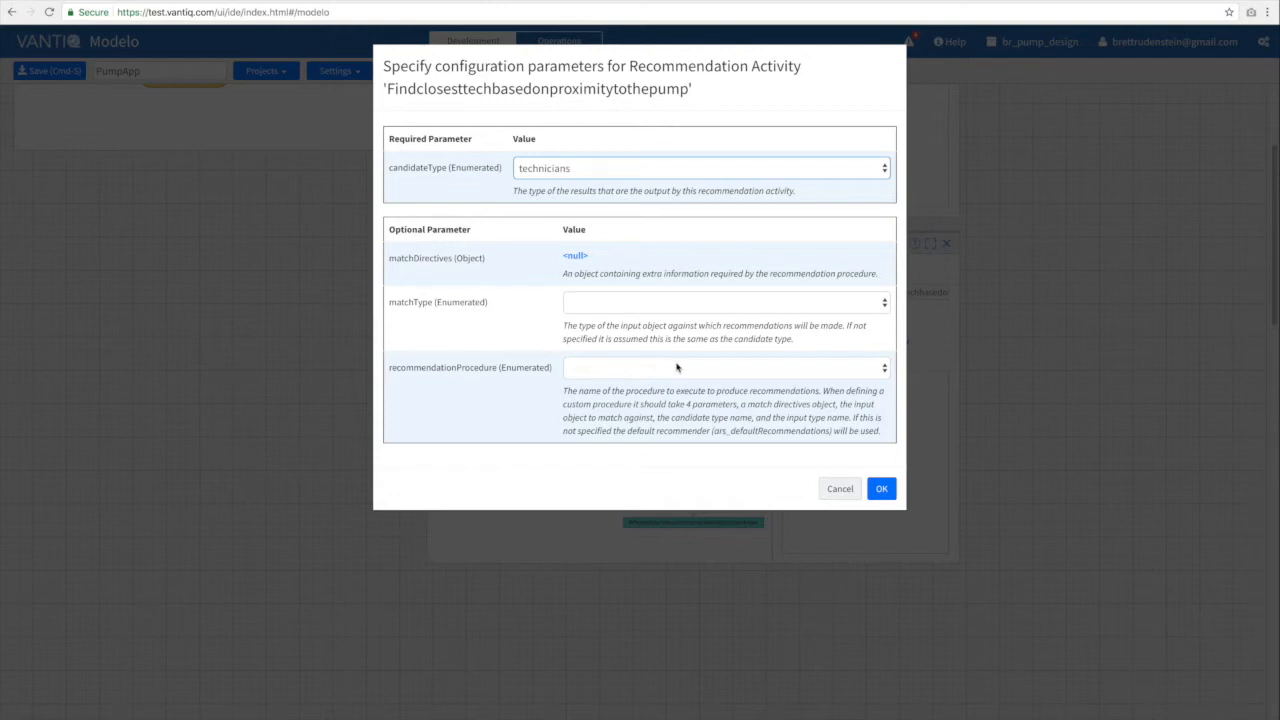
{"action": "left_click", "coordinate": [640, 370]}
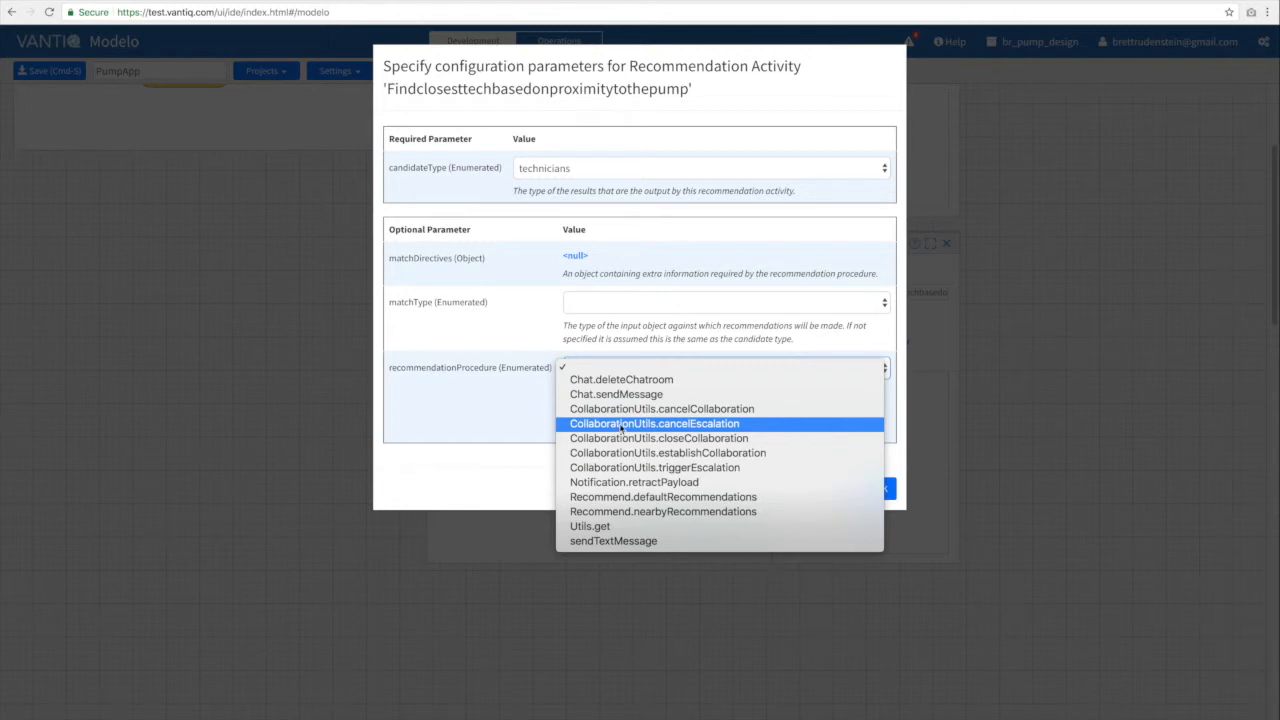
{"action": "left_click", "coordinate": [704, 512]}
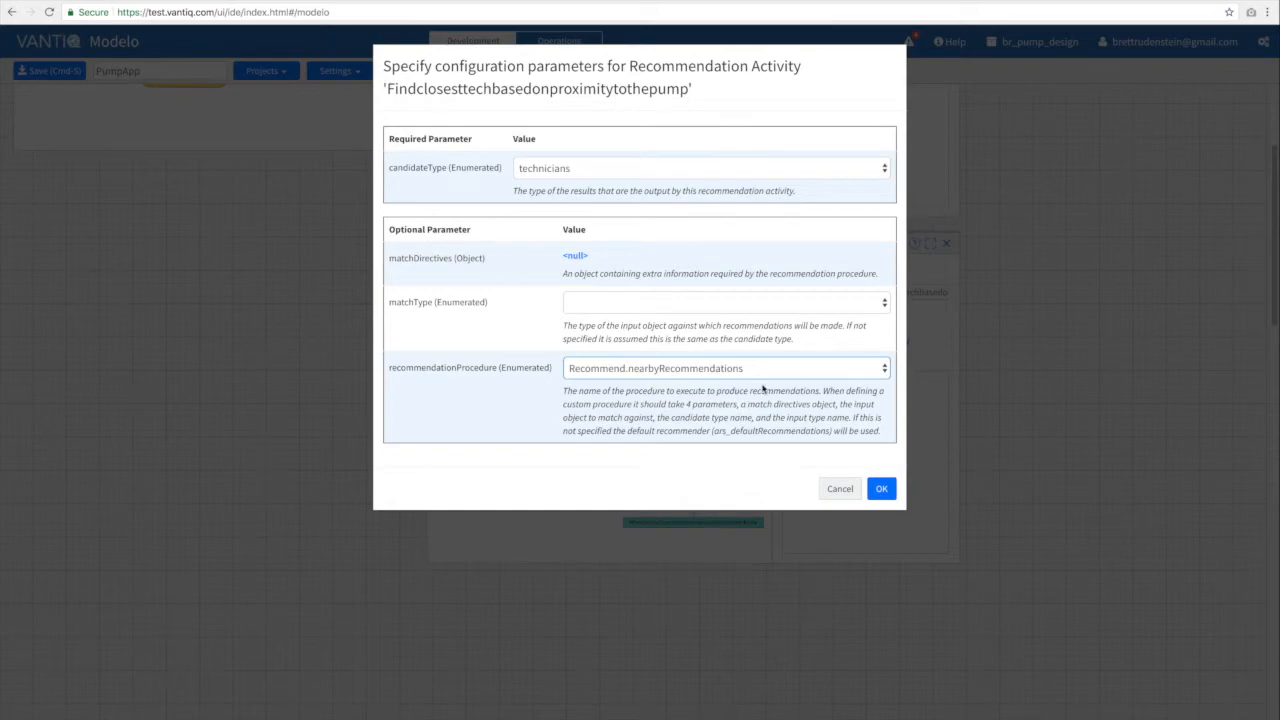
{"action": "left_click", "coordinate": [881, 487]}
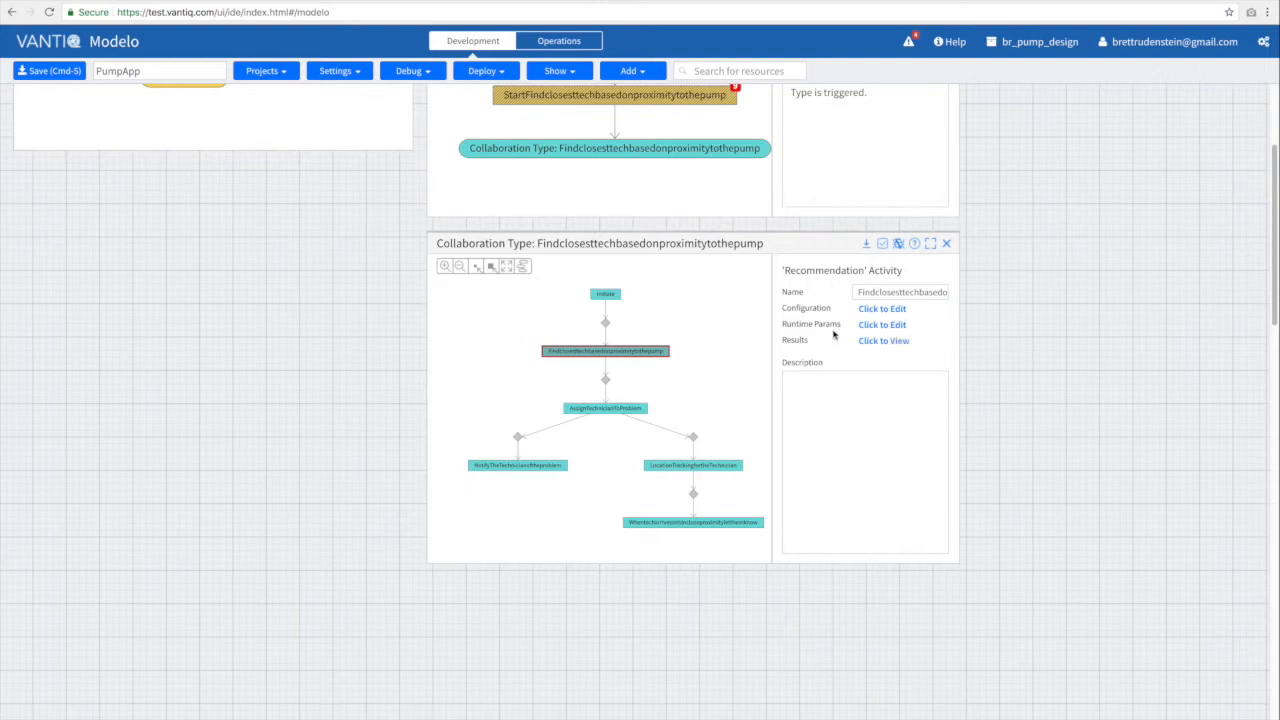
Set the Recommendation activity's target runtime parameter to the expression {location: pump.location}.
{"action": "left_click", "coordinate": [870, 326]}
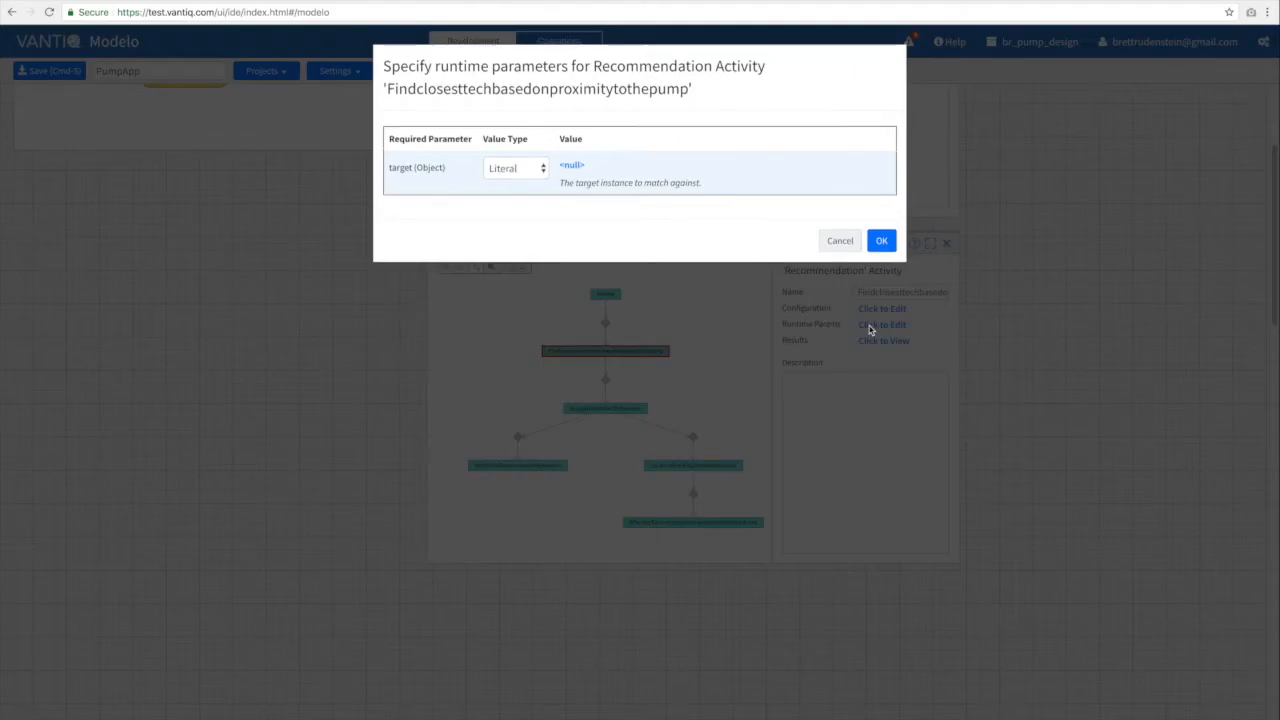
{"action": "left_click", "coordinate": [572, 167]}
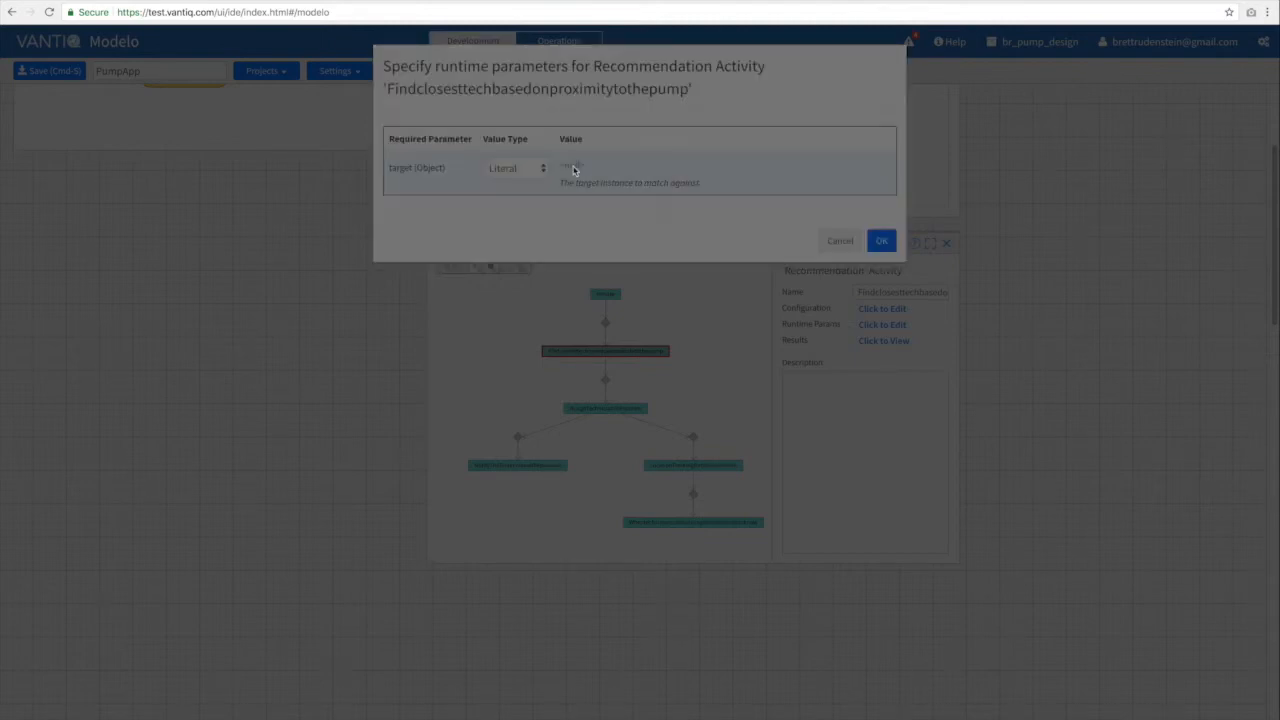
{"action": "left_click", "coordinate": [516, 168]}
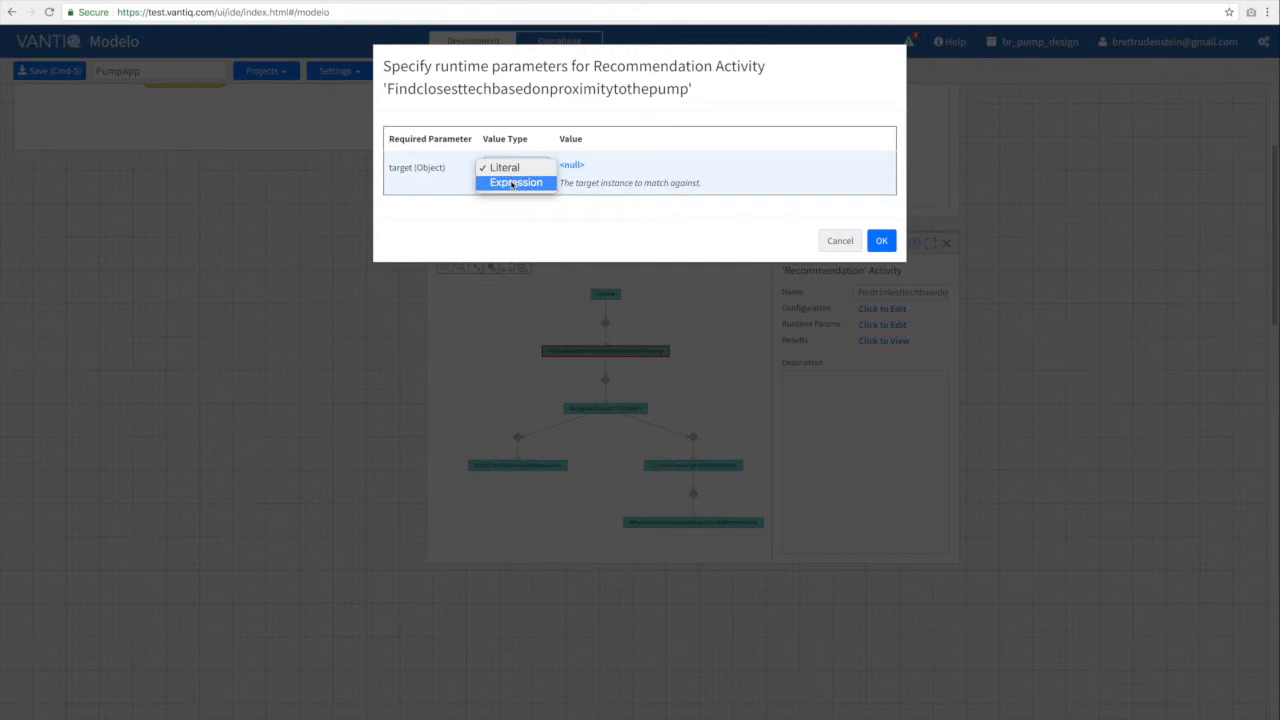
{"action": "left_click", "coordinate": [514, 183]}
{"action": "left_click", "coordinate": [594, 169]}
{"action": "type", "text": "("}
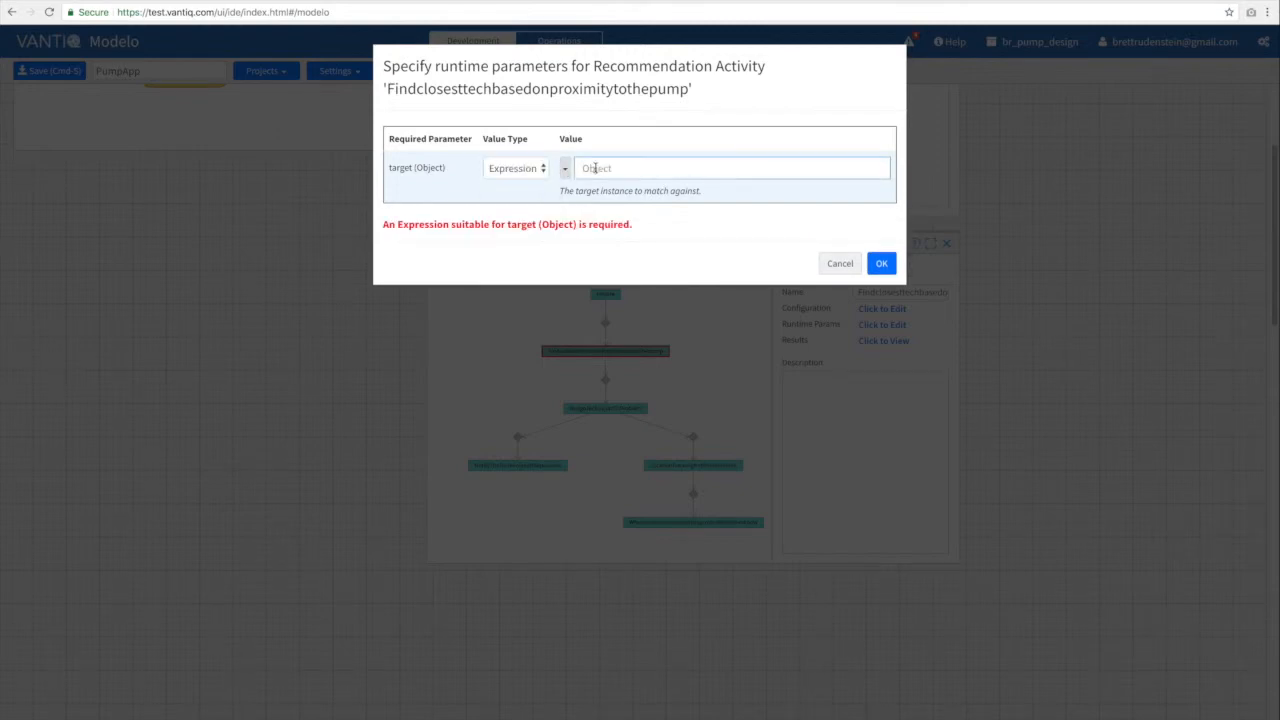
{"action": "type", "text": "location"}
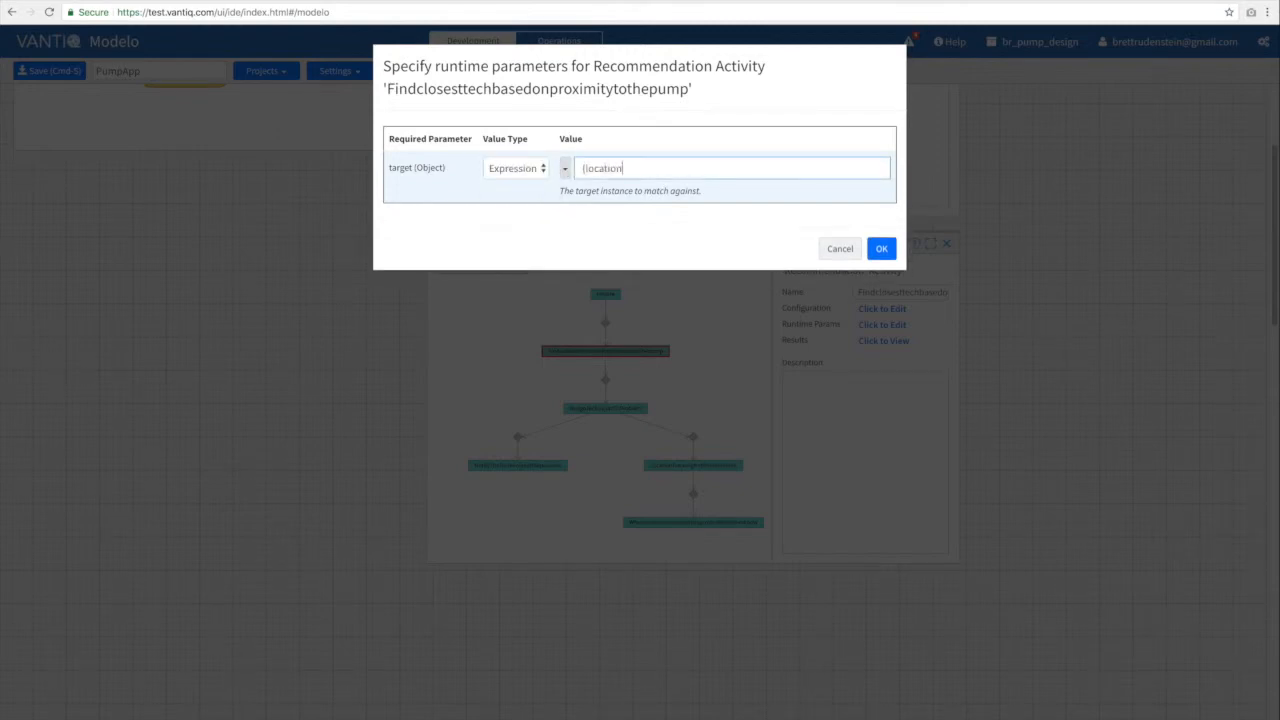
{"action": "type", "text": ":"}
{"action": "left_click", "coordinate": [565, 168]}
{"action": "left_click", "coordinate": [602, 229]}
{"action": "right_click", "coordinate": [715, 178]}
{"action": "left_click", "coordinate": [701, 168]}
{"action": "left_click", "coordinate": [701, 168]}
{"action": "left_click", "coordinate": [883, 248]}
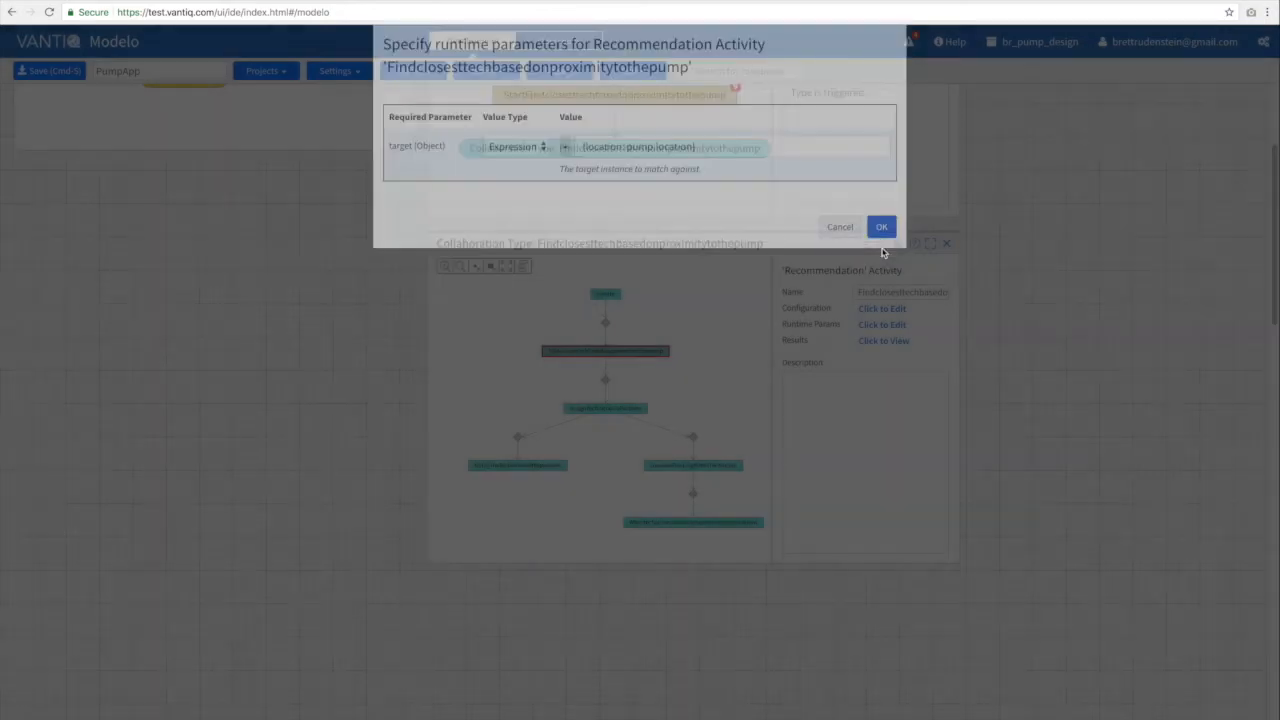
Review the result parameters the Recommendation activity offers to downstream tasks, and return to the AssignTechnicianToProblem activity.
{"action": "left_click", "coordinate": [622, 412]}
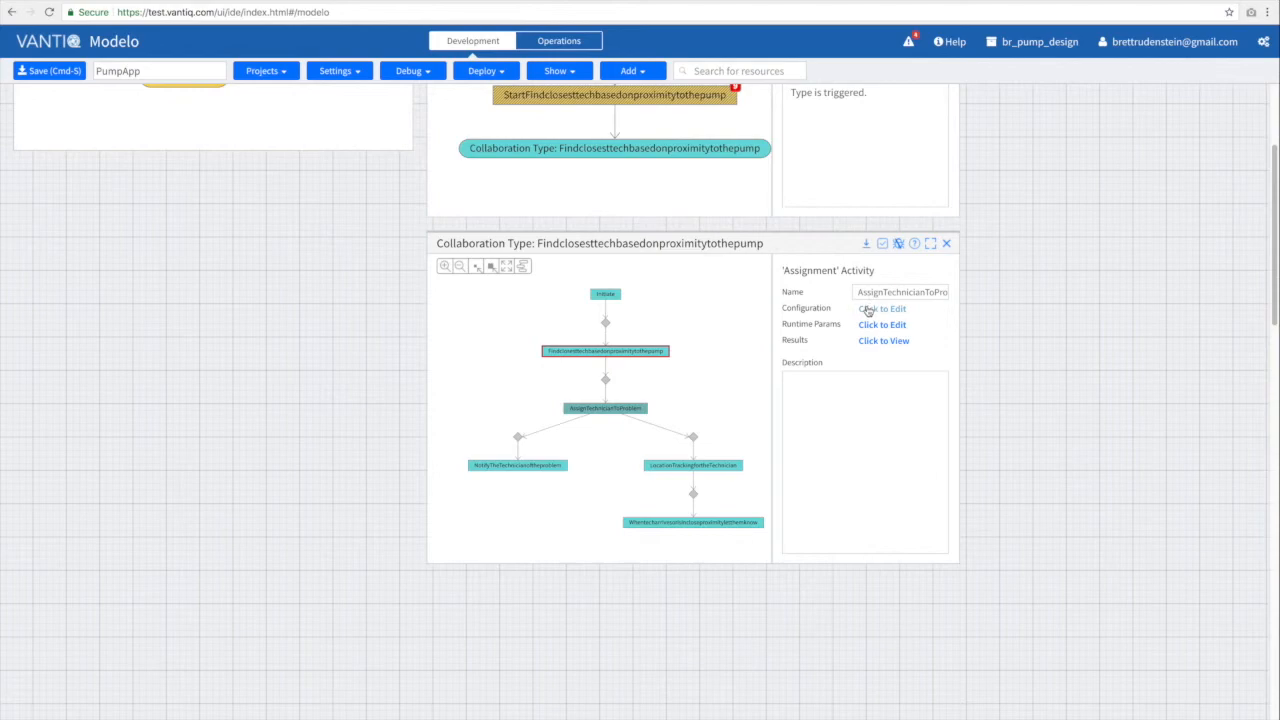
{"action": "left_click", "coordinate": [662, 350]}
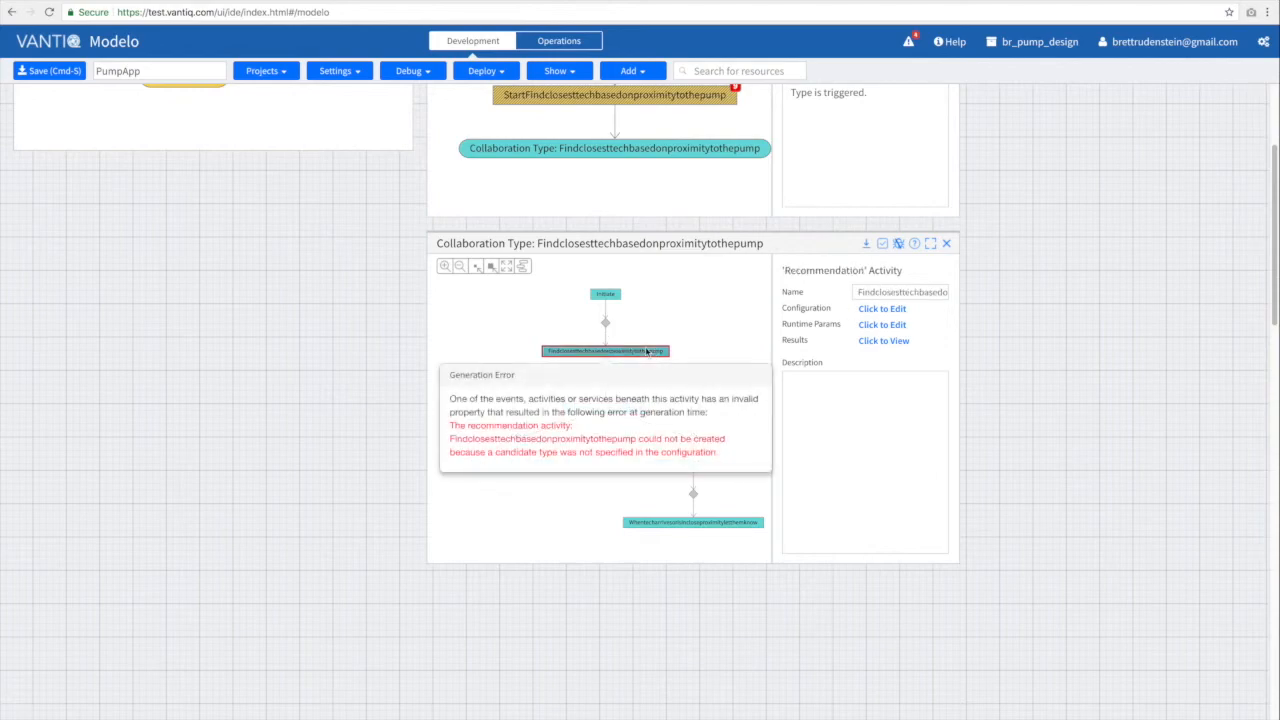
{"action": "left_click", "coordinate": [880, 342]}
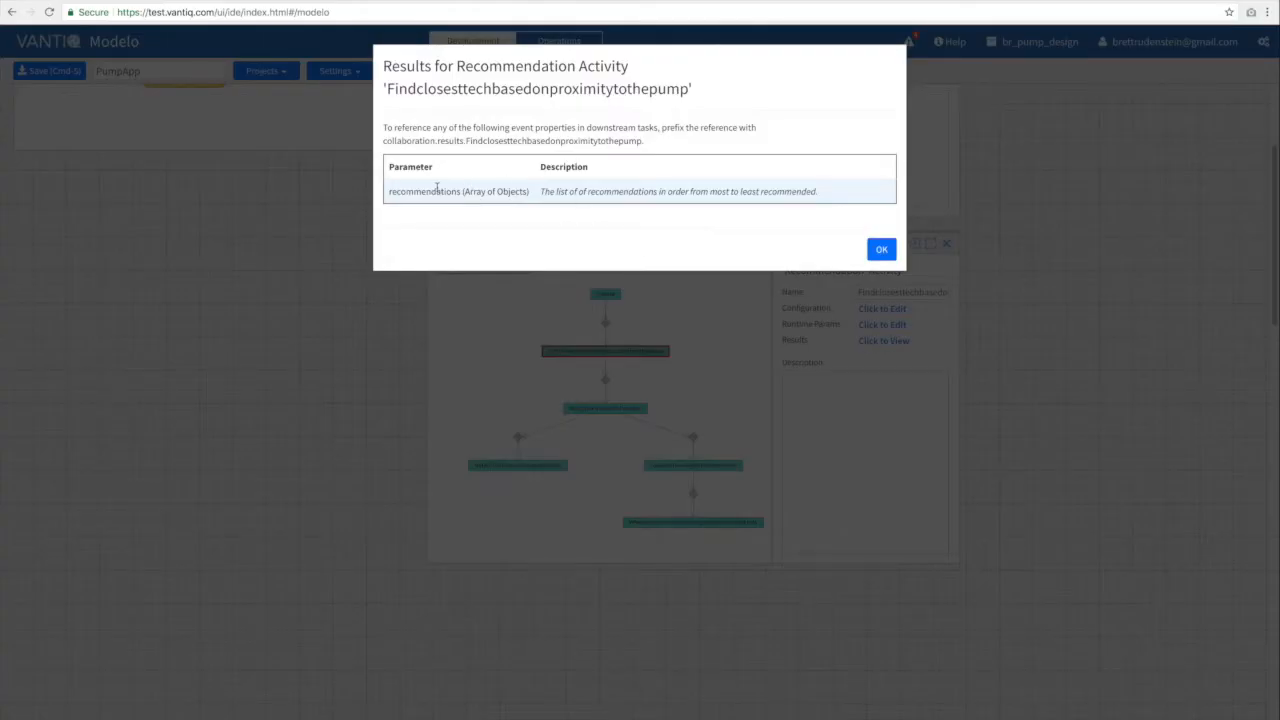
{"action": "left_click", "coordinate": [881, 250]}
{"action": "left_click", "coordinate": [597, 412]}
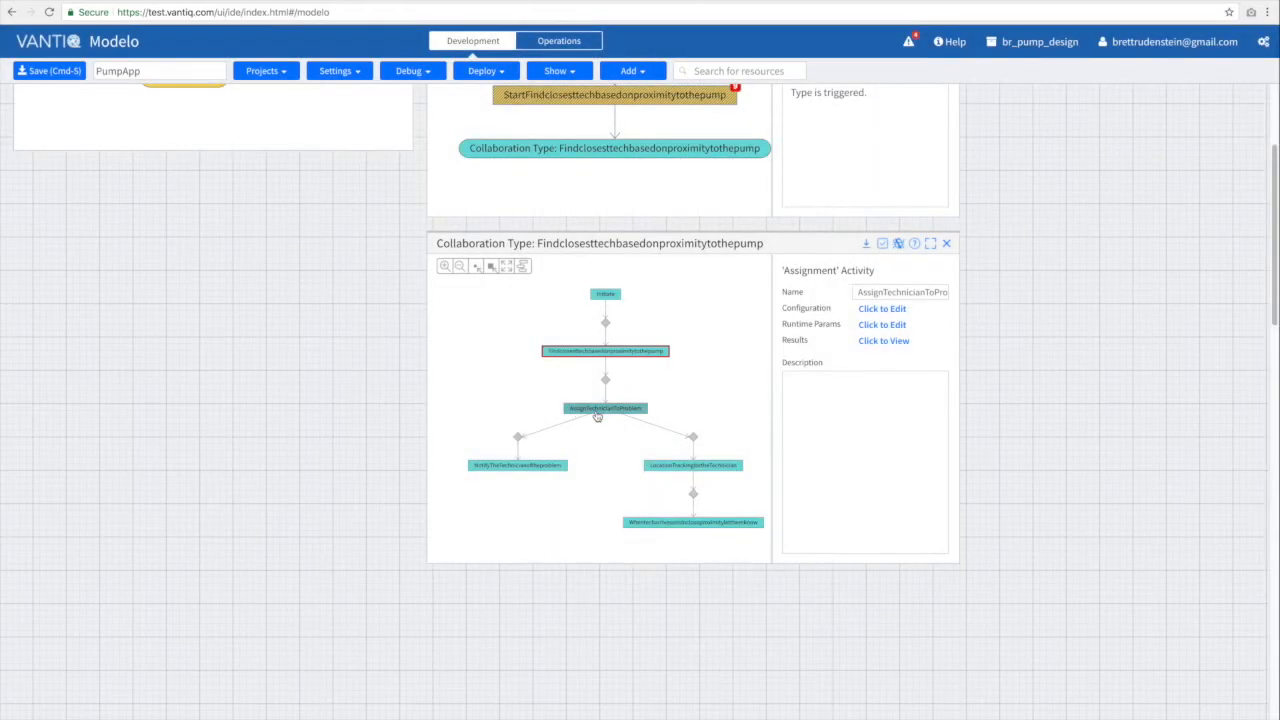
Configure the AssignTechnicianToProblem activity with roleName tech and roleType collaborator.
{"action": "right_click", "coordinate": [865, 312]}
{"action": "left_click", "coordinate": [865, 313]}
{"action": "left_click", "coordinate": [865, 313]}
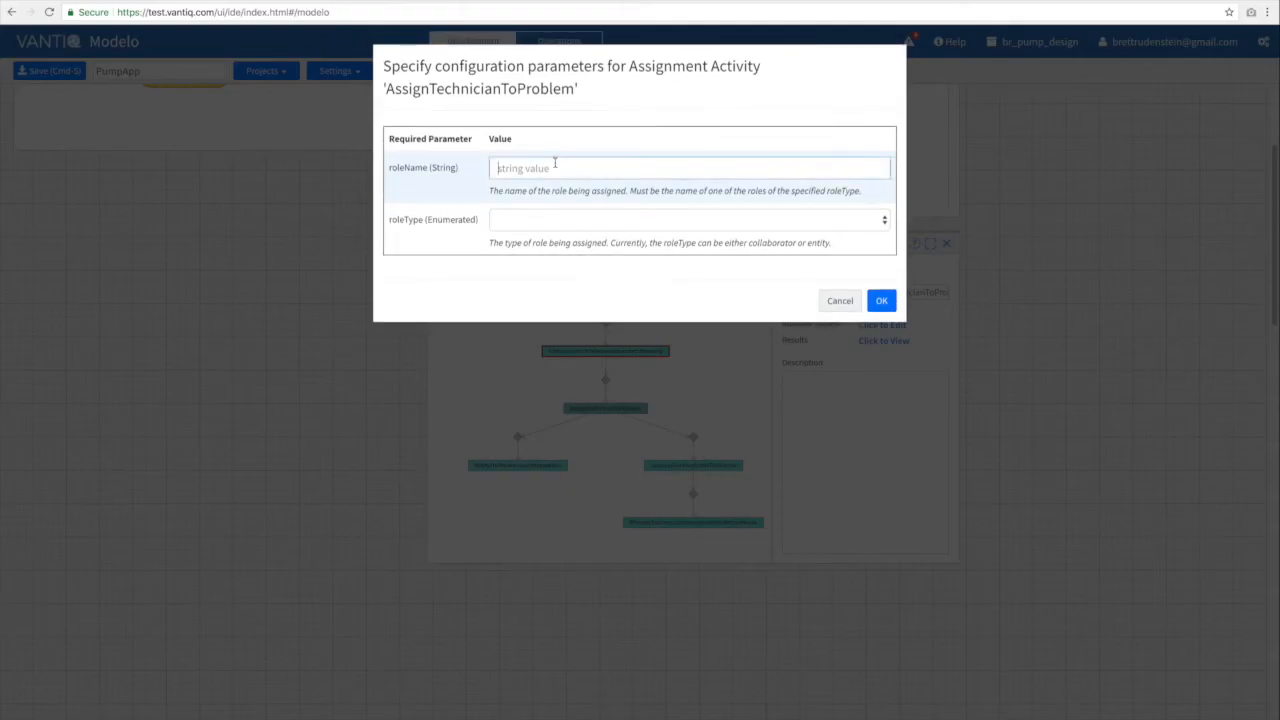
{"action": "type", "text": "tech"}
{"action": "left_click", "coordinate": [552, 218]}
{"action": "left_click", "coordinate": [543, 230]}
{"action": "left_click", "coordinate": [881, 300]}
Set the assignment's runtime value to the expression collaboration.results.Findclosesttechbasedonproximitytothepump.recommendations[0].techid.
{"action": "left_click", "coordinate": [873, 326]}
{"action": "left_click", "coordinate": [514, 168]}
{"action": "left_click", "coordinate": [514, 184]}
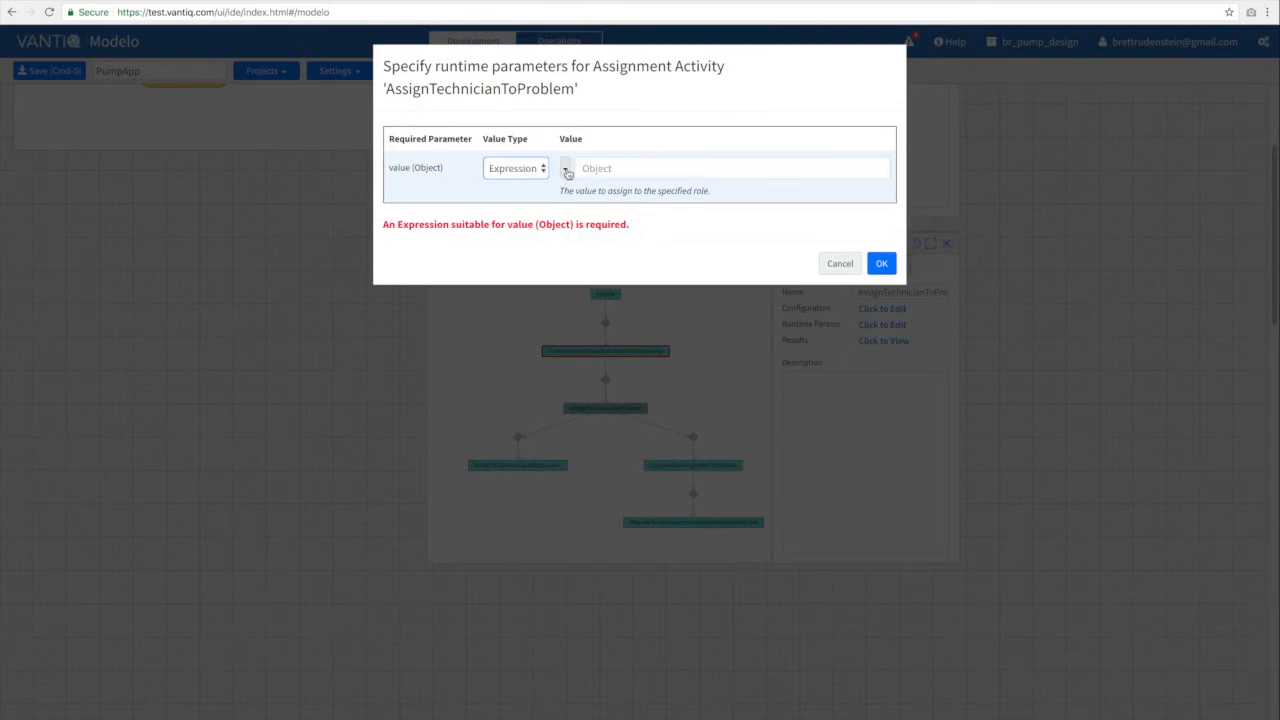
{"action": "left_click", "coordinate": [565, 170]}
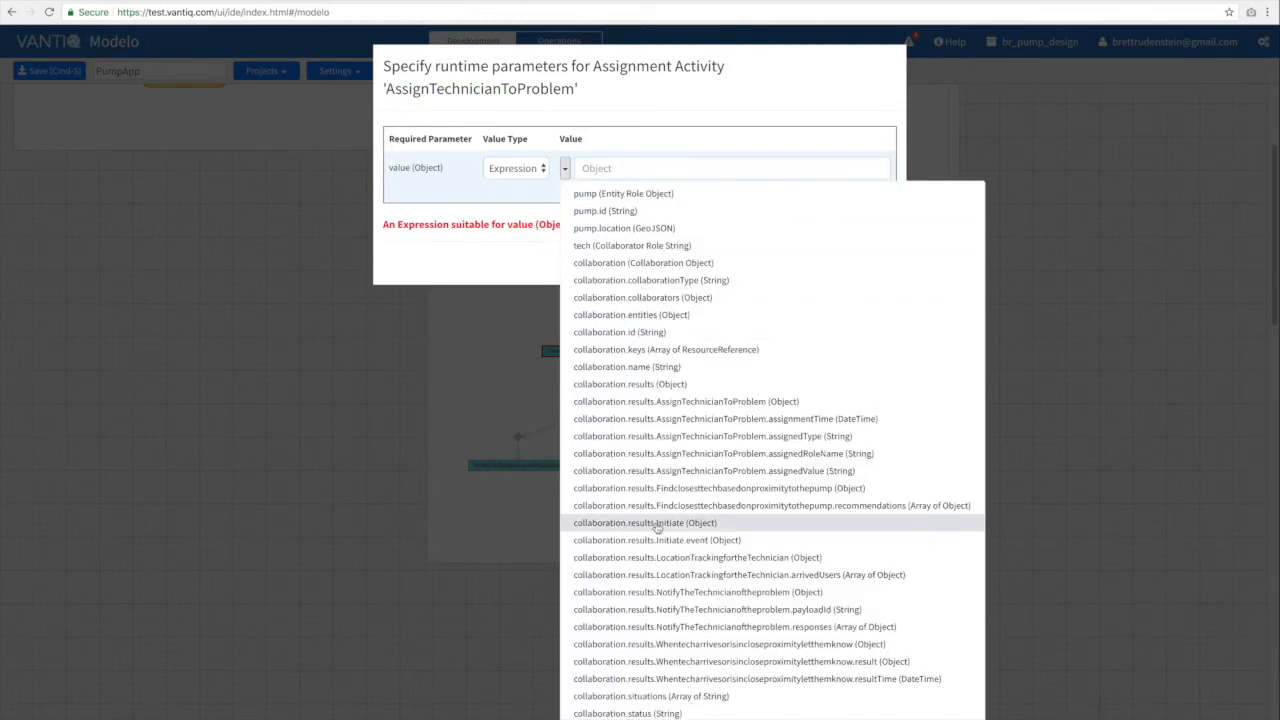
{"action": "left_click", "coordinate": [881, 507]}
{"action": "left_click_drag", "start_coordinate": [858, 170], "coordinate": [940, 174]}
{"action": "key", "text": "Right"}
{"action": "type", "text": "[0]"}
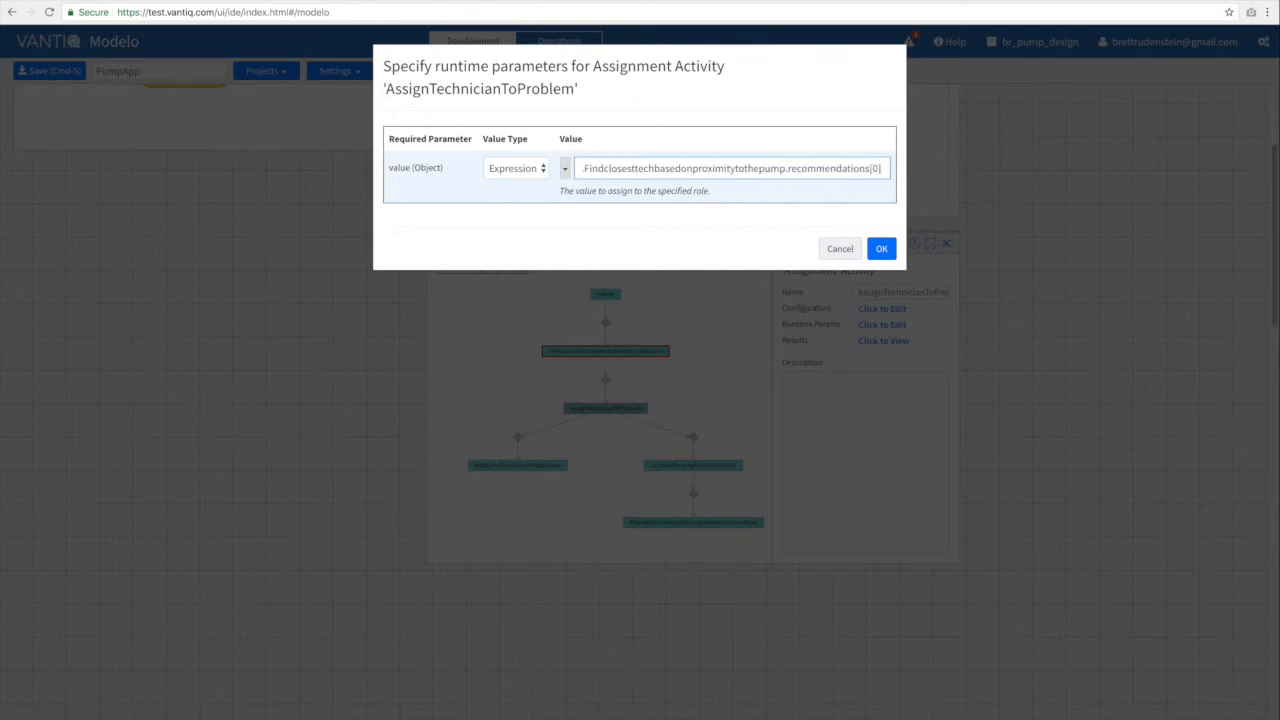
{"action": "type", "text": ".techid"}
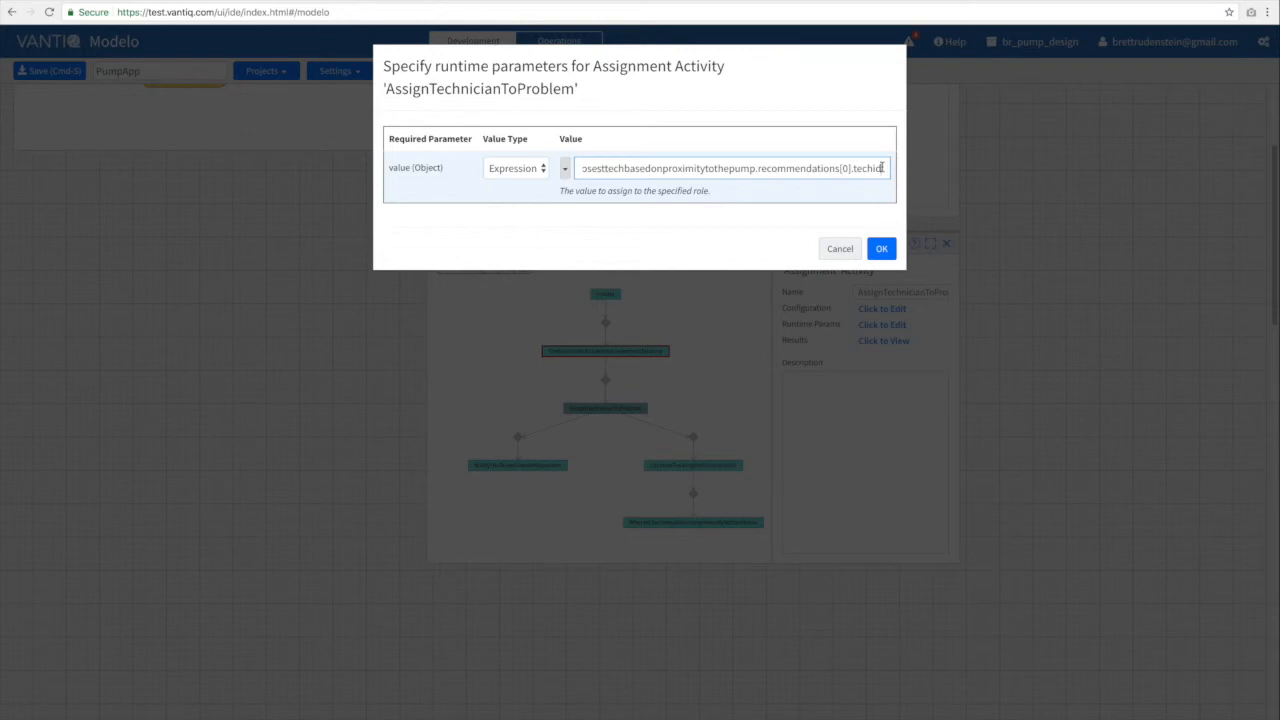
{"action": "left_click", "coordinate": [876, 250]}
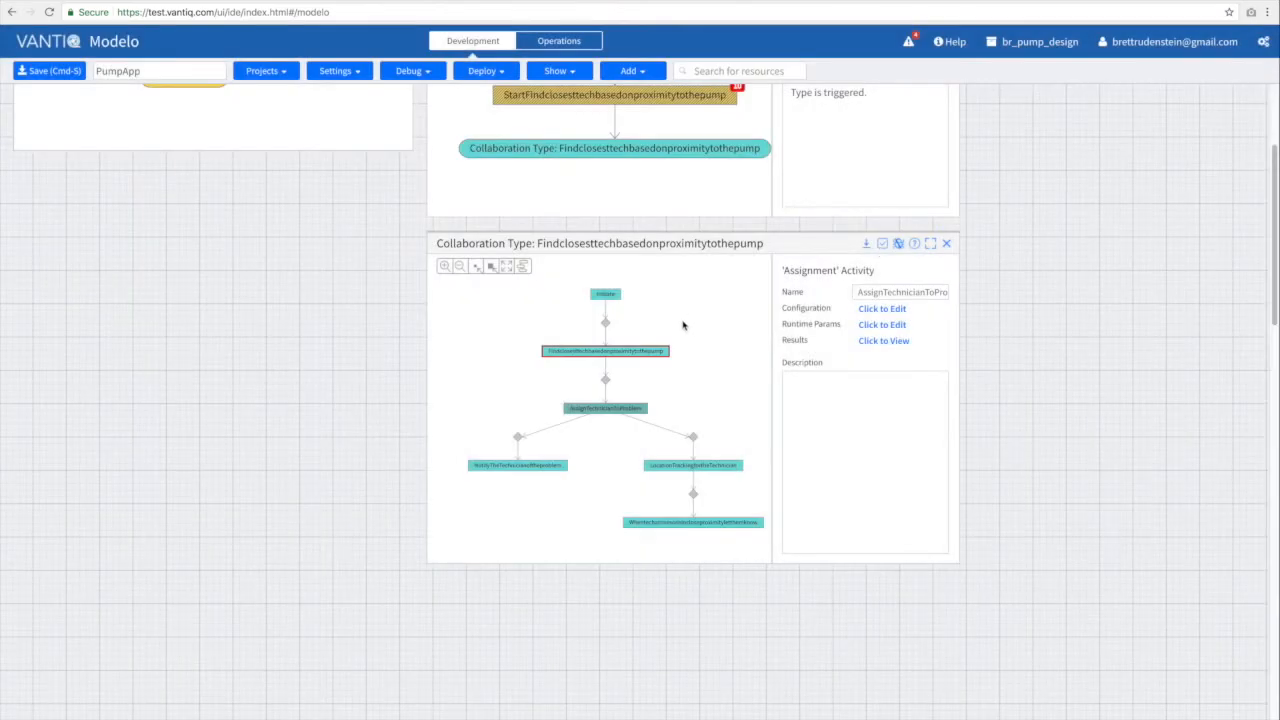
Configure the NotifyTheTechnicianoftheproblem activity with title "Pump Issue", body "Problem with pump ${pump.id}" and clientName TechNotification.
{"action": "left_click", "coordinate": [535, 468]}
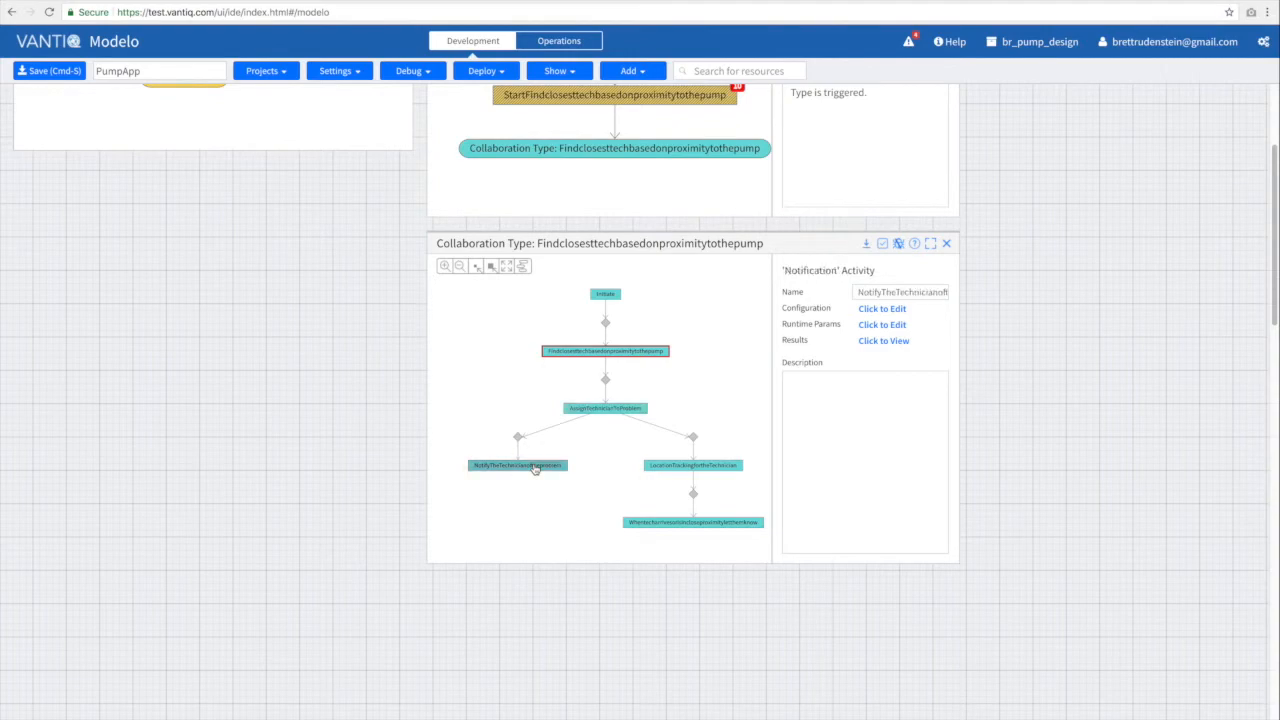
{"action": "left_click", "coordinate": [883, 312]}
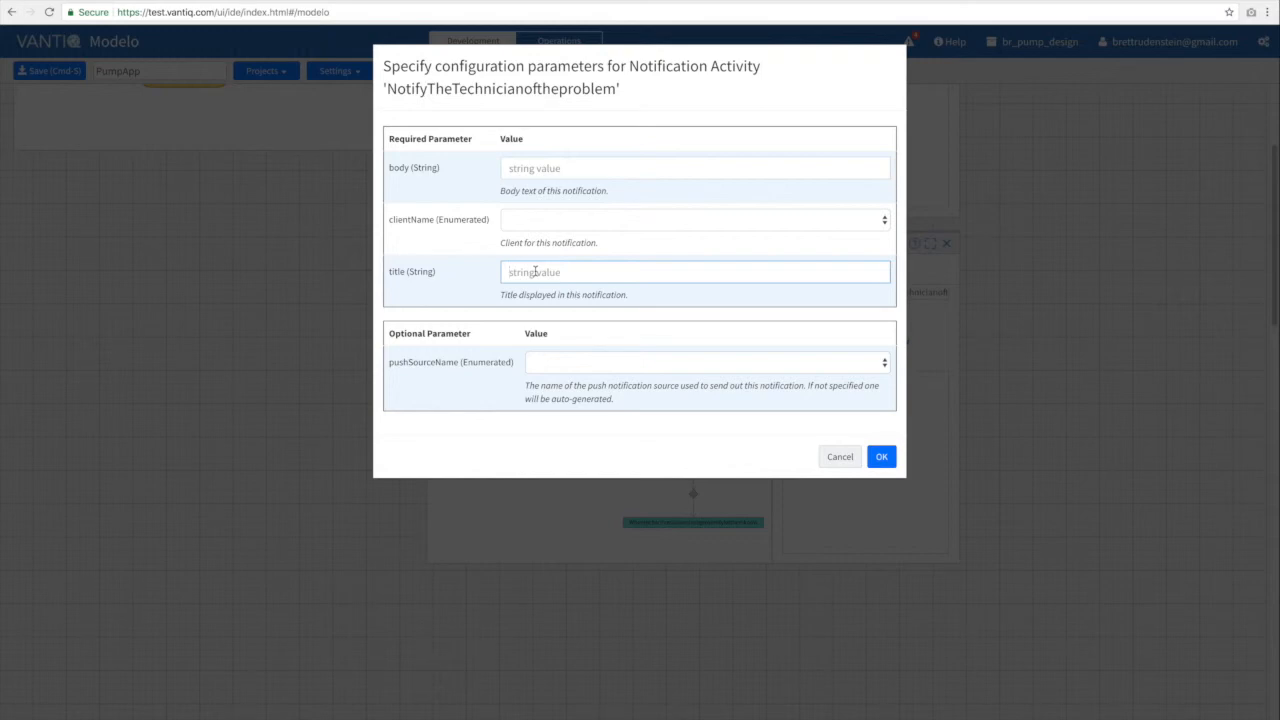
{"action": "type", "text": "Pump issue"}
{"action": "left_click", "coordinate": [544, 172]}
{"action": "type", "text": "Problem w"}
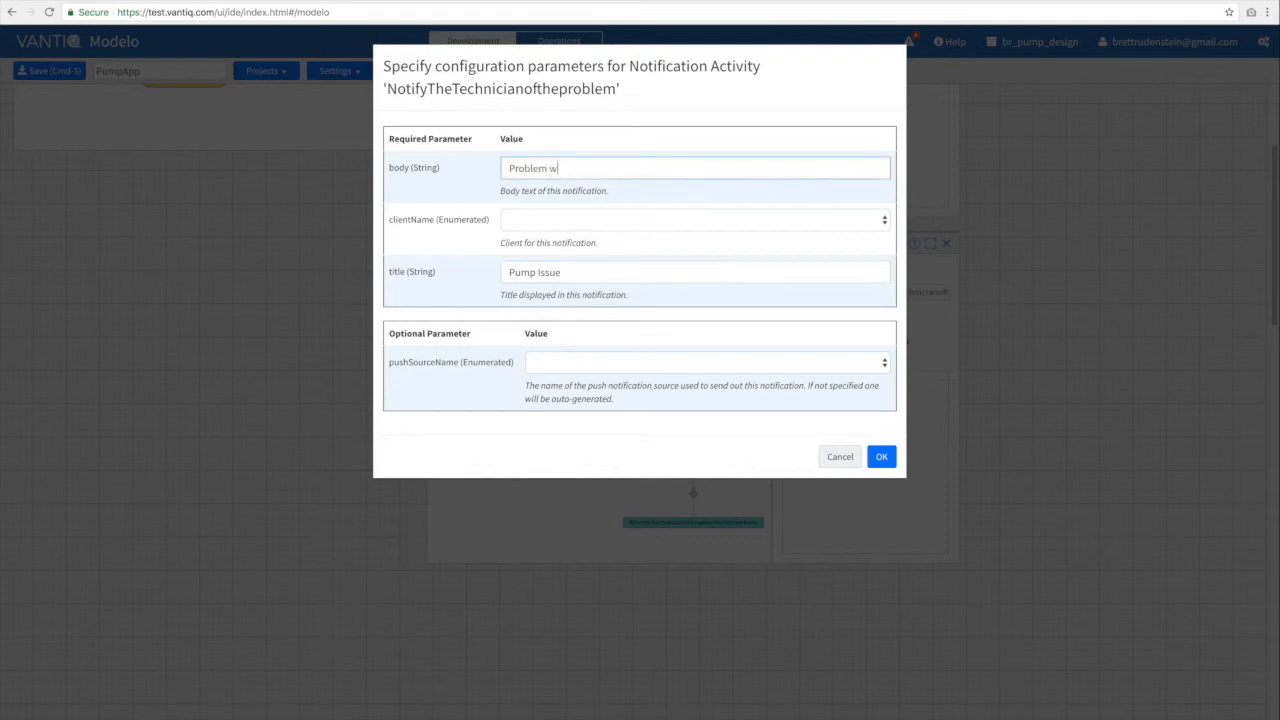
{"action": "type", "text": "ith pump ${punmp.id"}
{"action": "left_click", "coordinate": [565, 225]}
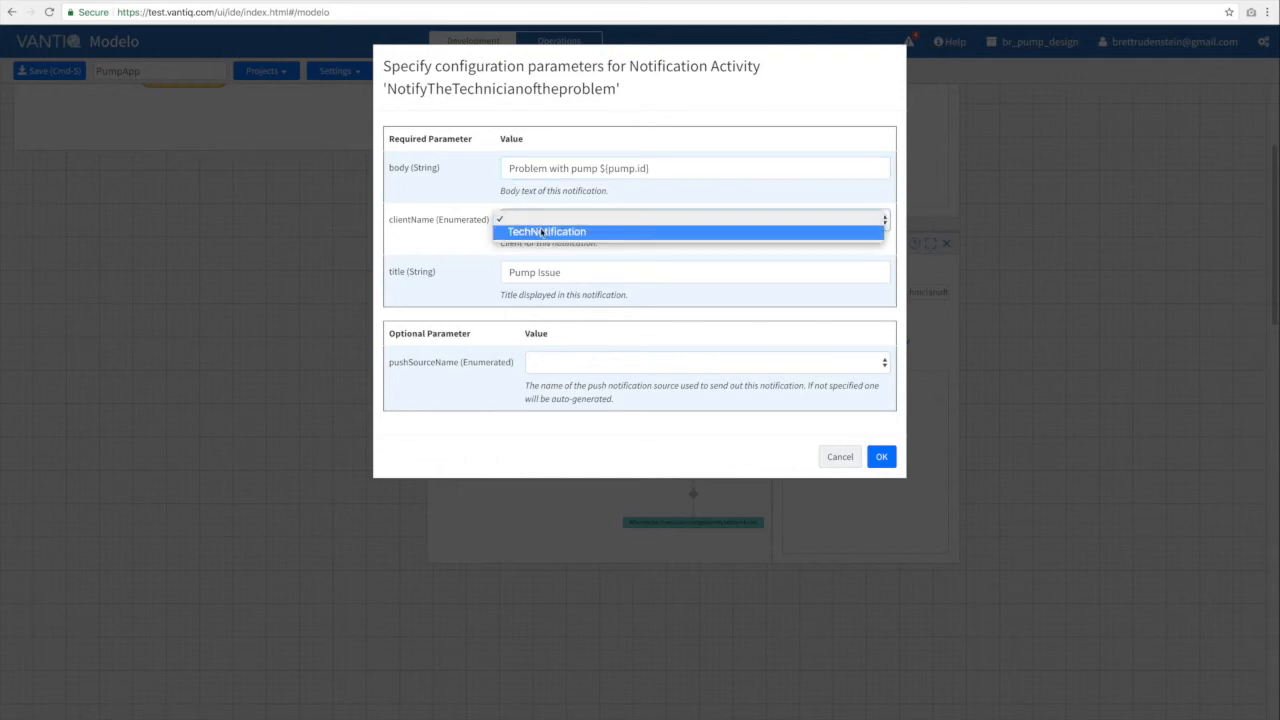
{"action": "left_click", "coordinate": [542, 232]}
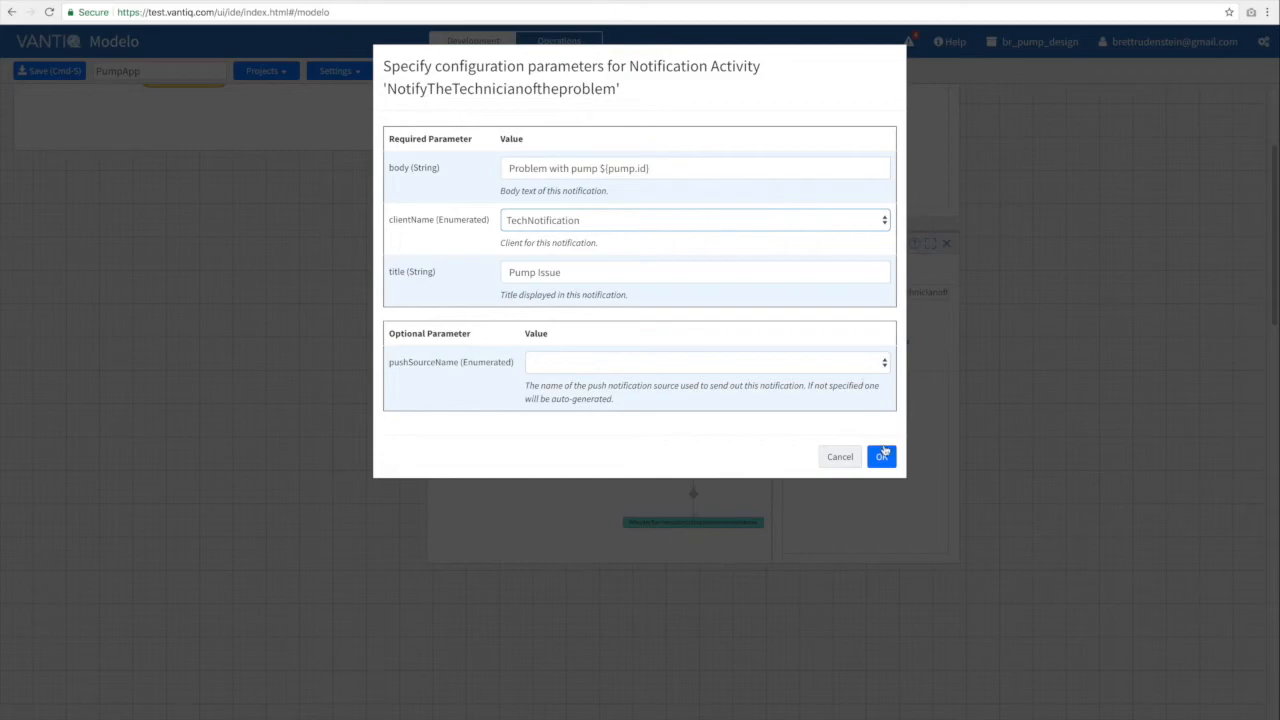
{"action": "left_click", "coordinate": [883, 455]}
Add the string expression tech to the notification activity's users runtime parameter and accept the parameters.
{"action": "left_click", "coordinate": [893, 324]}
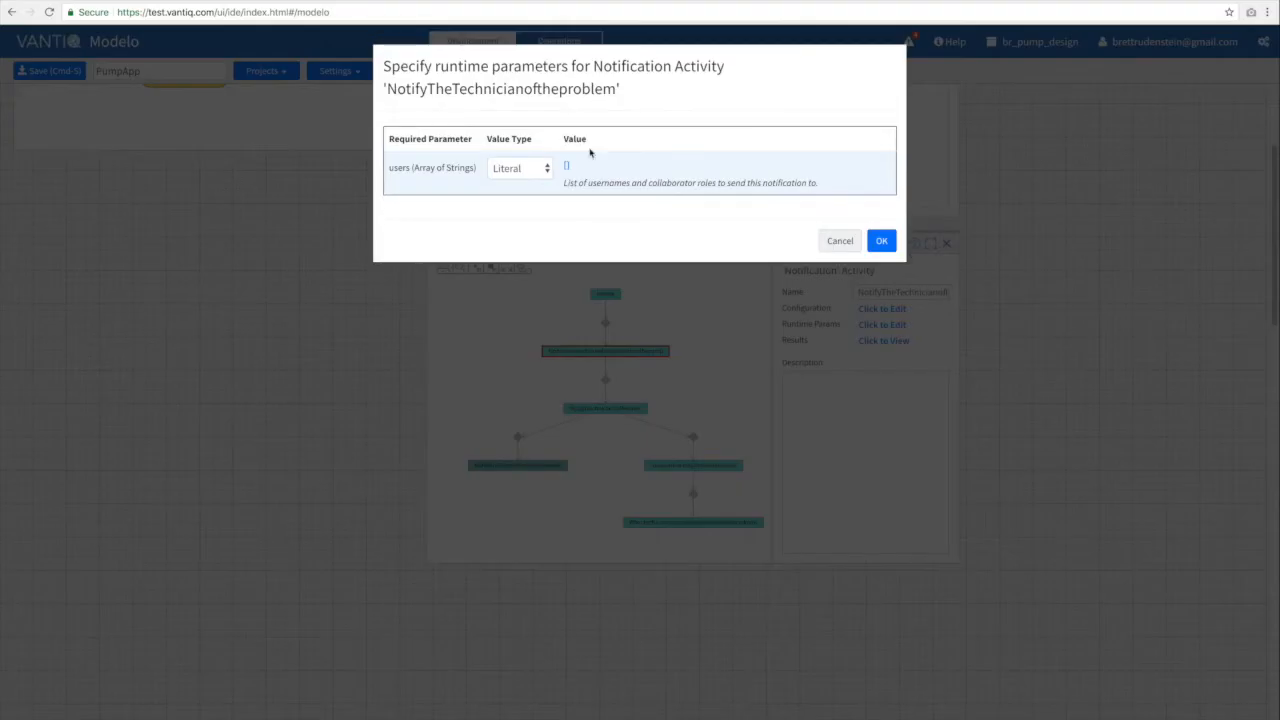
{"action": "left_click", "coordinate": [566, 166]}
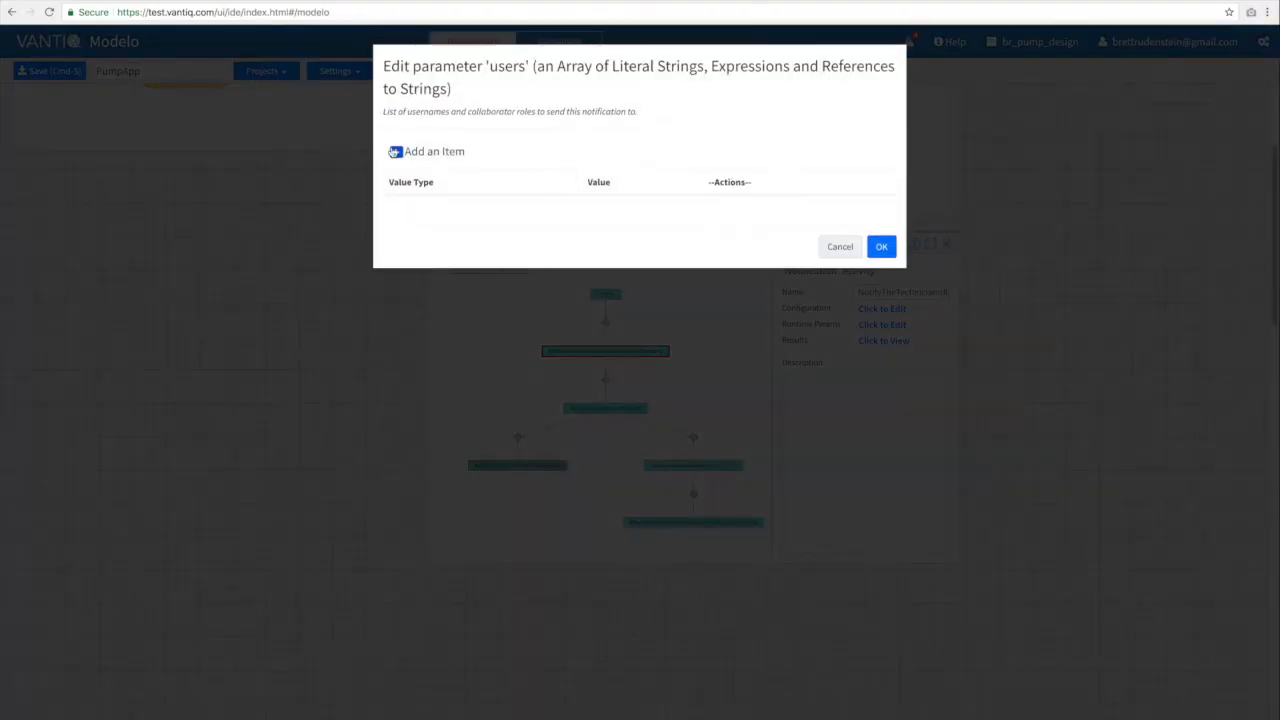
{"action": "left_click", "coordinate": [396, 152]}
{"action": "left_click", "coordinate": [468, 213]}
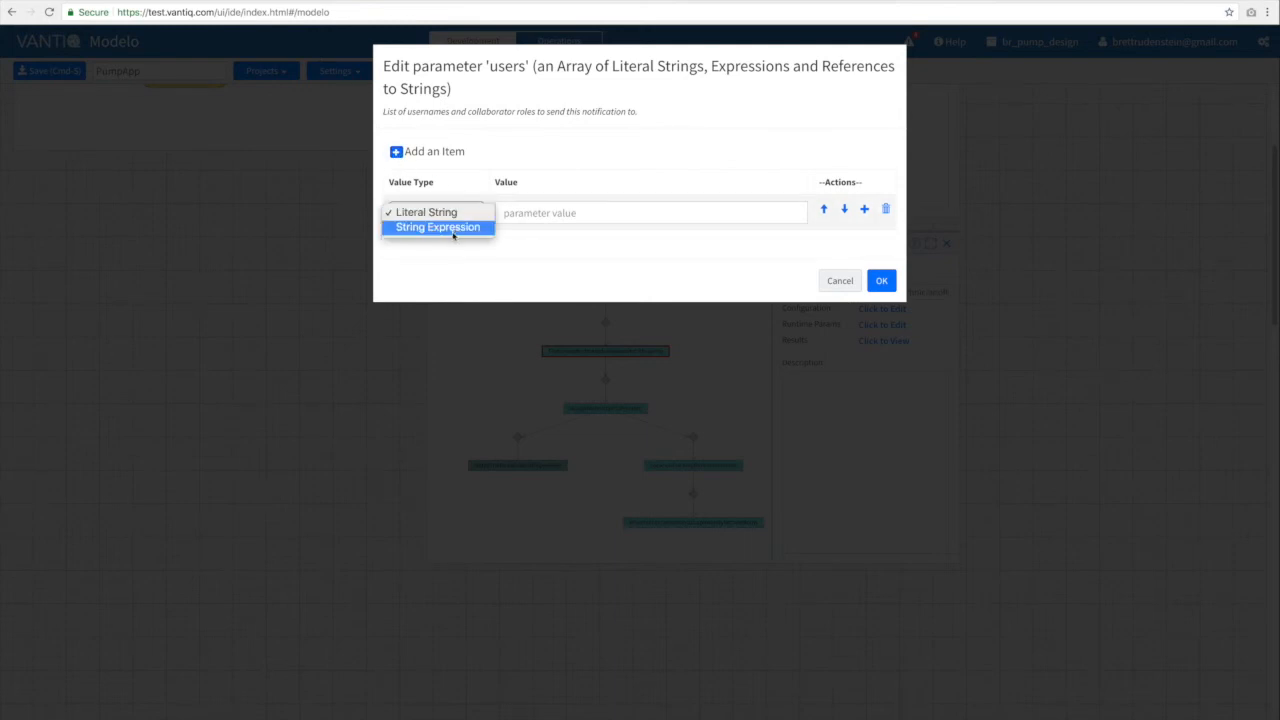
{"action": "left_click", "coordinate": [450, 228]}
{"action": "left_click", "coordinate": [497, 214]}
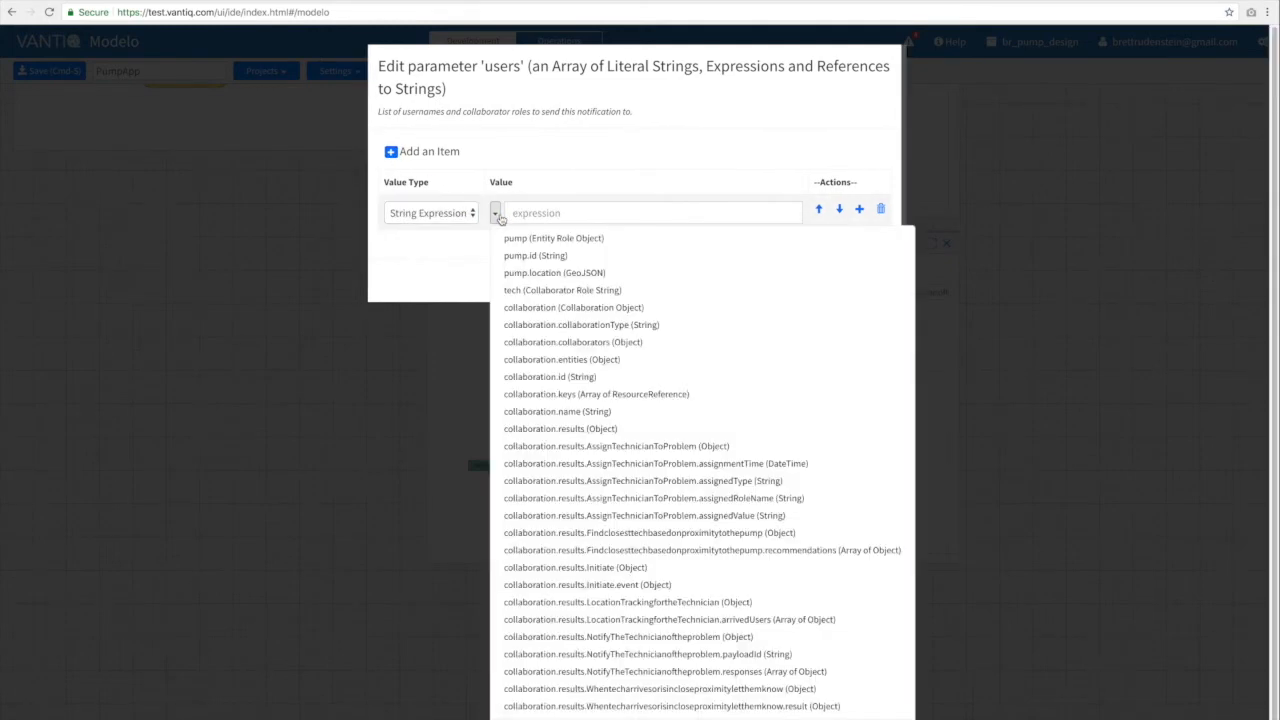
{"action": "left_click", "coordinate": [553, 292]}
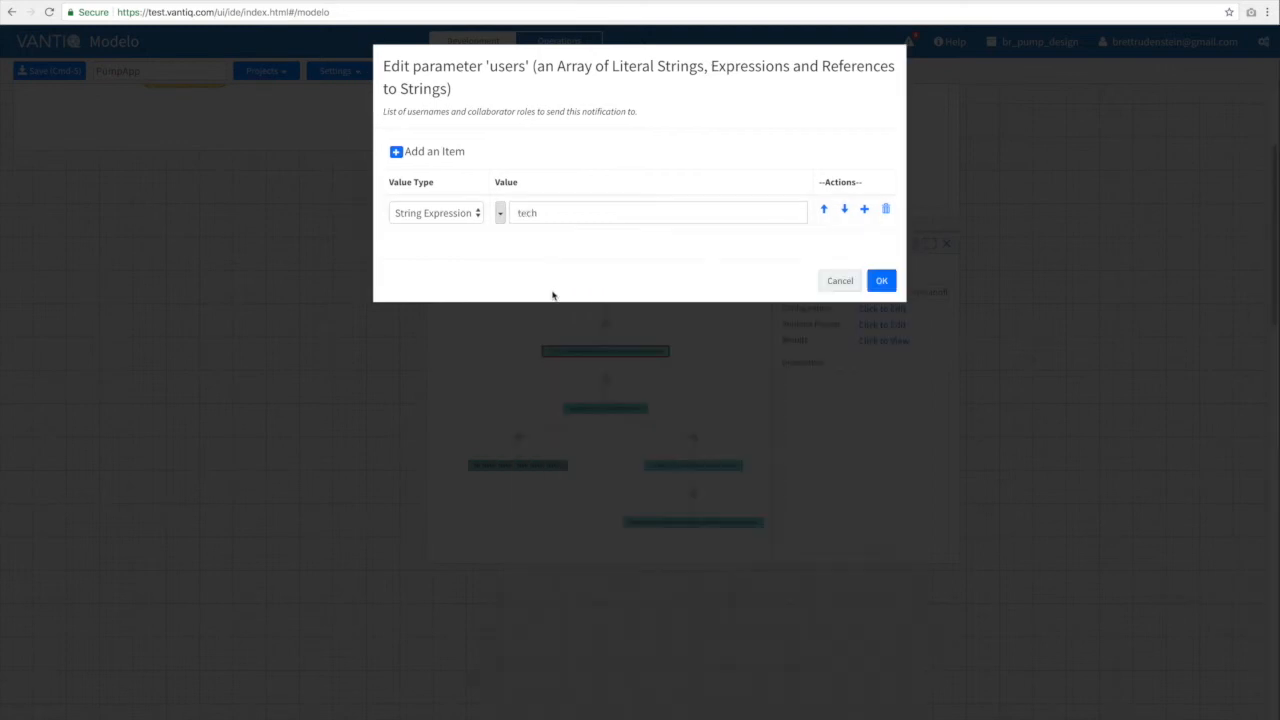
{"action": "left_click", "coordinate": [881, 280]}
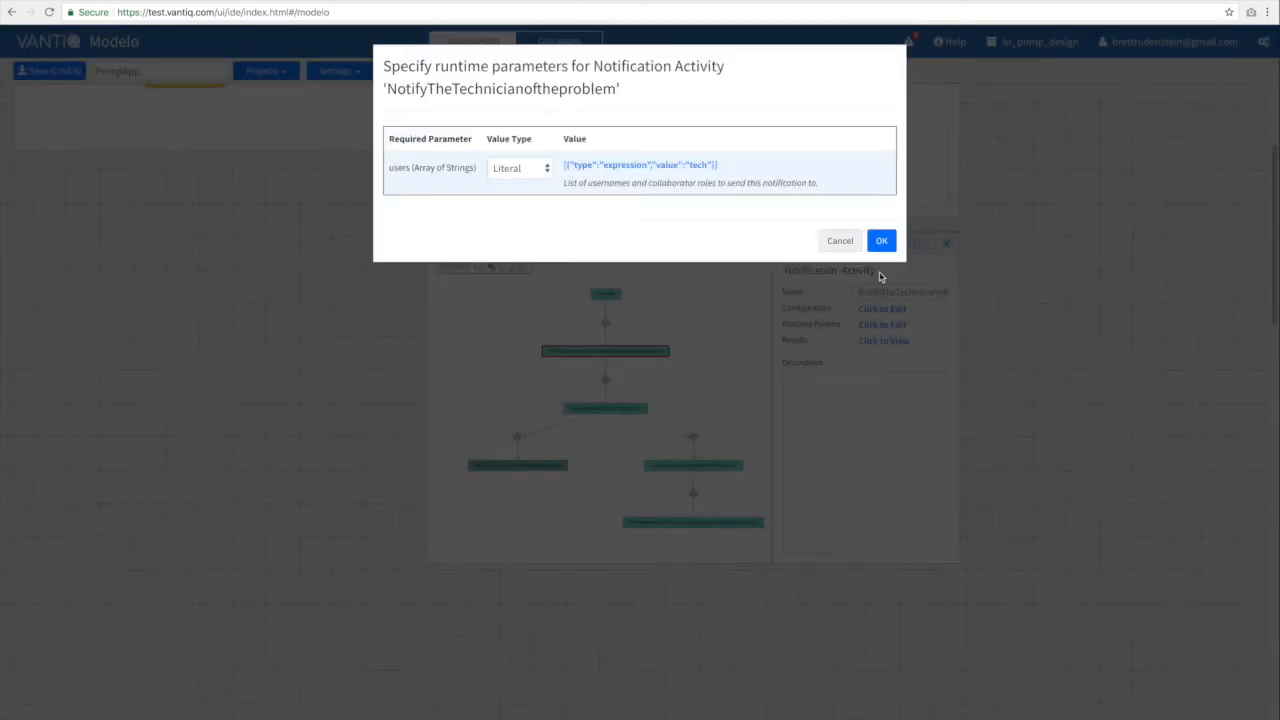
{"action": "left_click", "coordinate": [883, 241]}
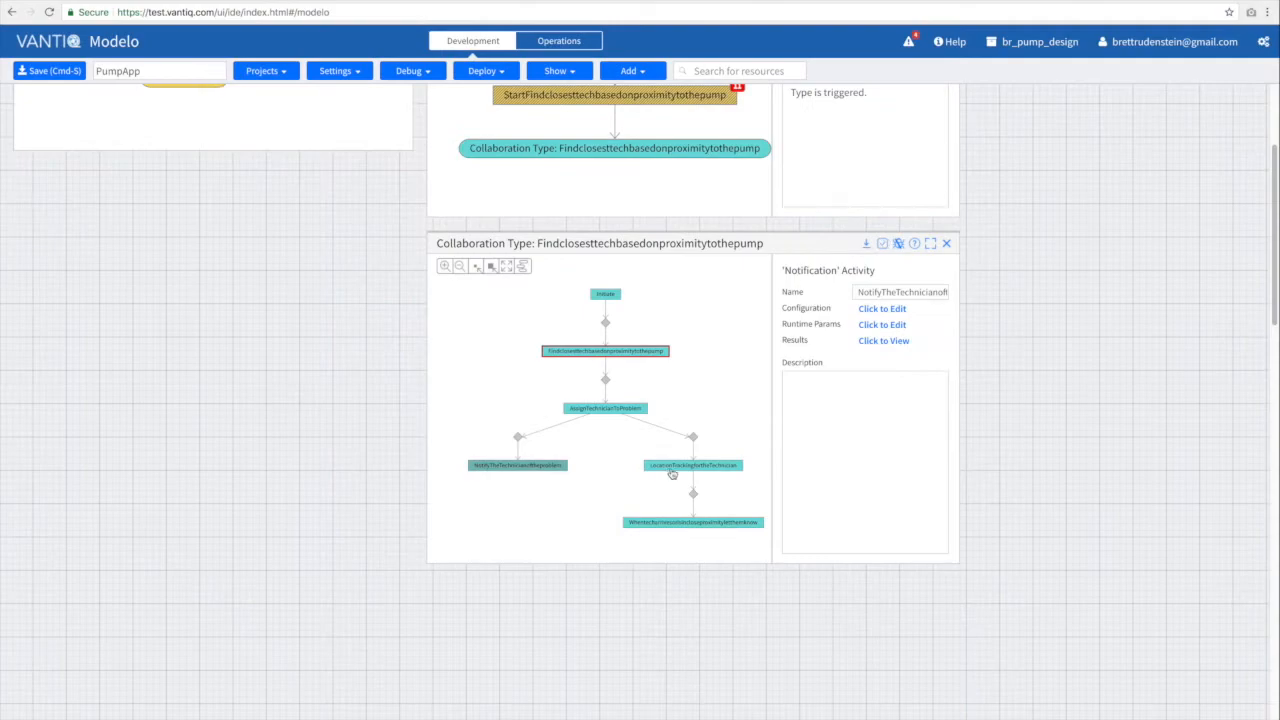
Accept the LocationTrackingfortheTechnician activity's configuration with its optional parameters left blank.
{"action": "left_click", "coordinate": [670, 468]}
{"action": "left_click", "coordinate": [866, 308]}
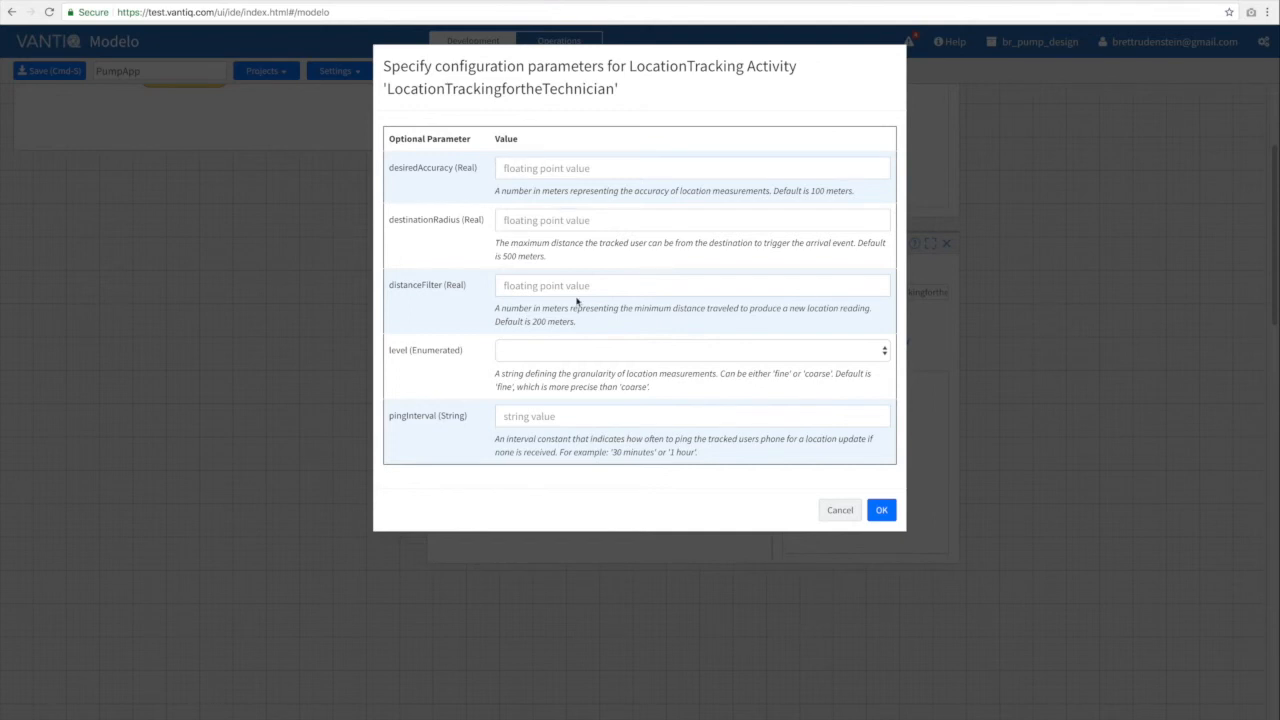
{"action": "left_click", "coordinate": [881, 510]}
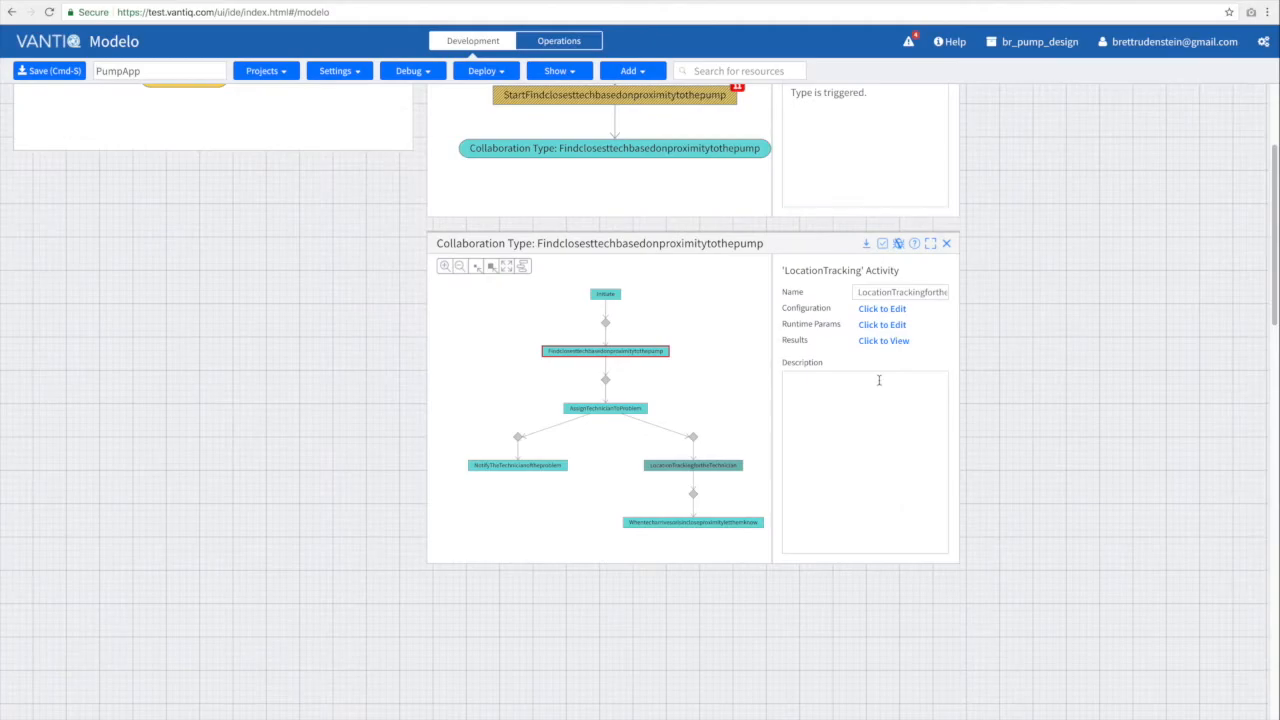
Add the string expression tech to the location tracking activity's users runtime parameter.
{"action": "left_click", "coordinate": [882, 324]}
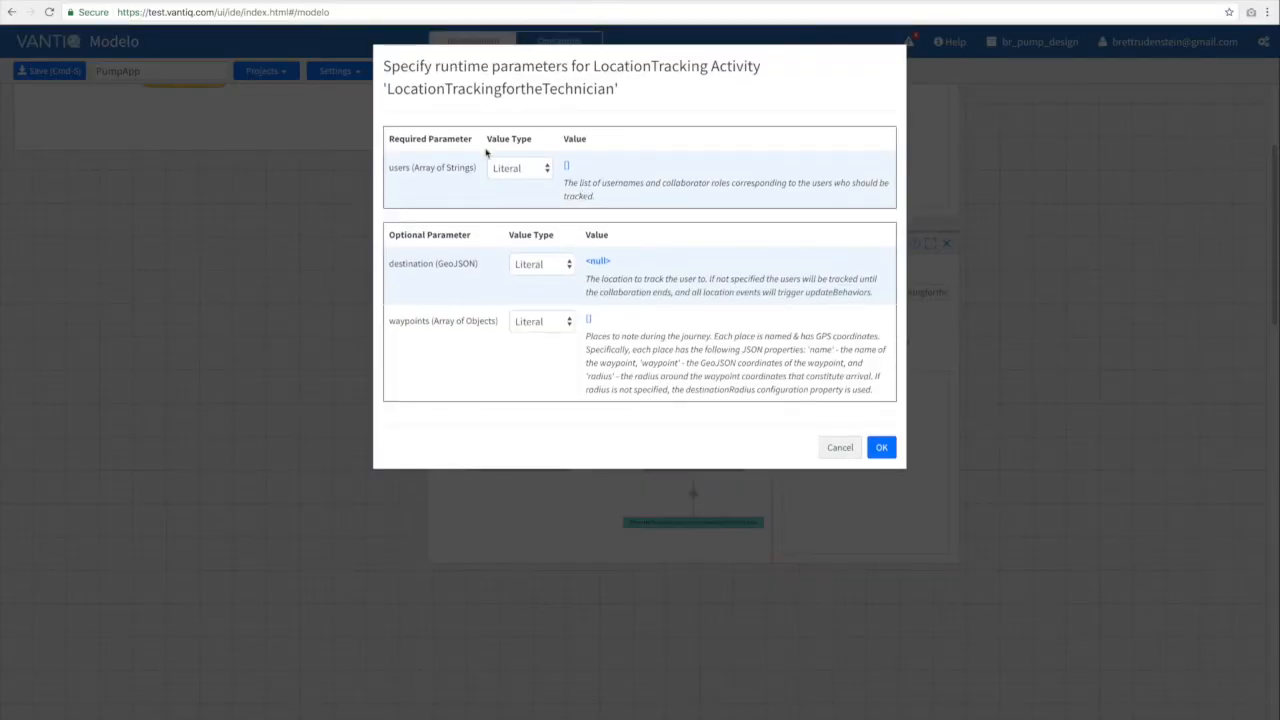
{"action": "left_click", "coordinate": [567, 167]}
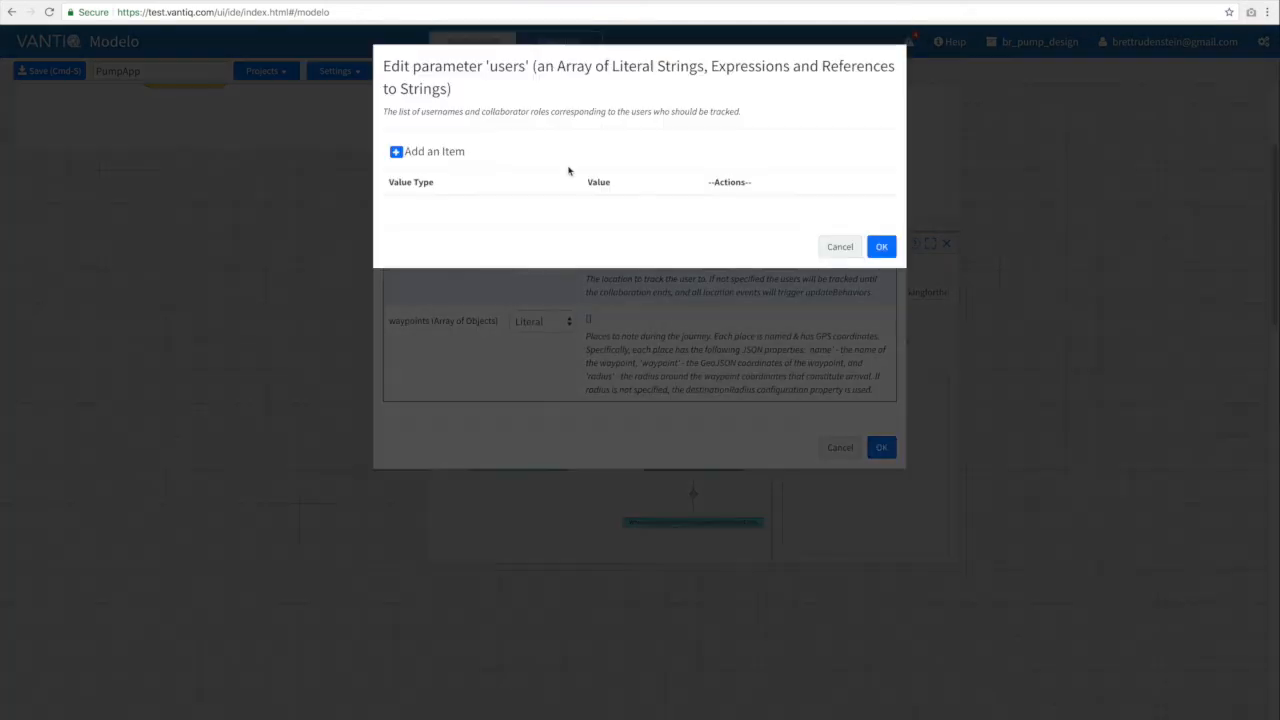
{"action": "left_click", "coordinate": [396, 154]}
{"action": "left_click", "coordinate": [457, 212]}
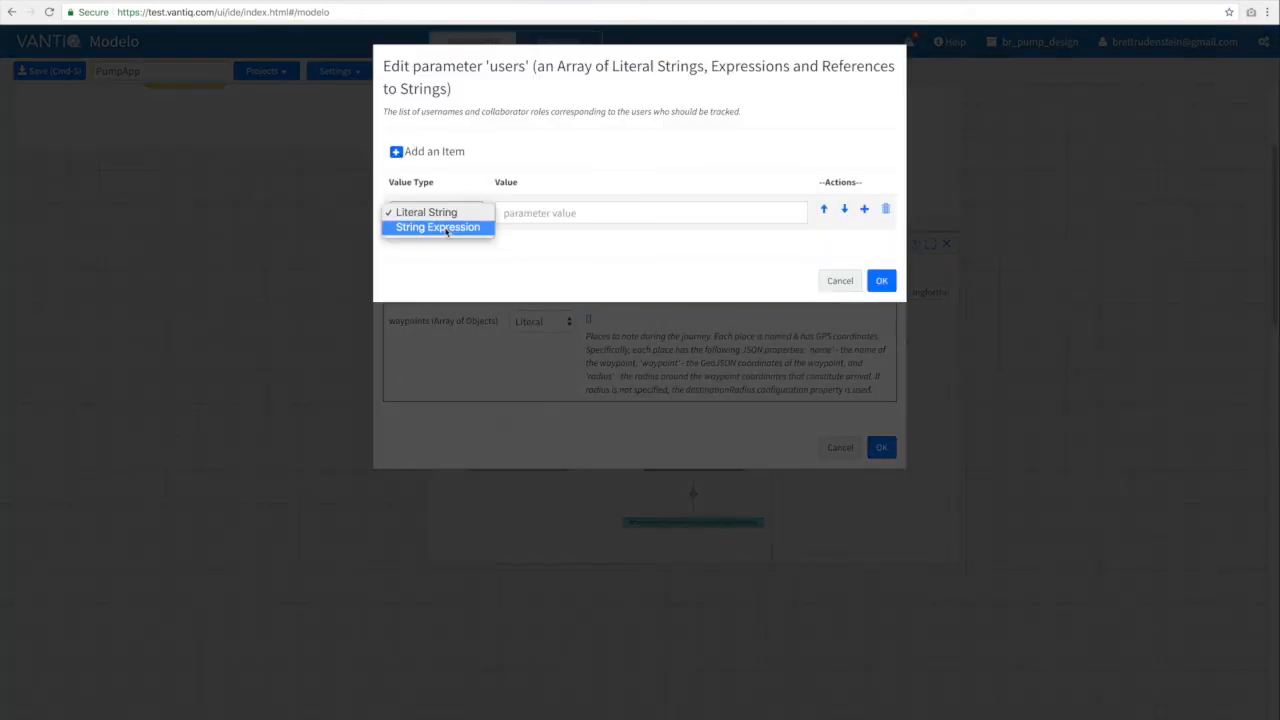
{"action": "left_click", "coordinate": [457, 228]}
{"action": "left_click", "coordinate": [499, 213]}
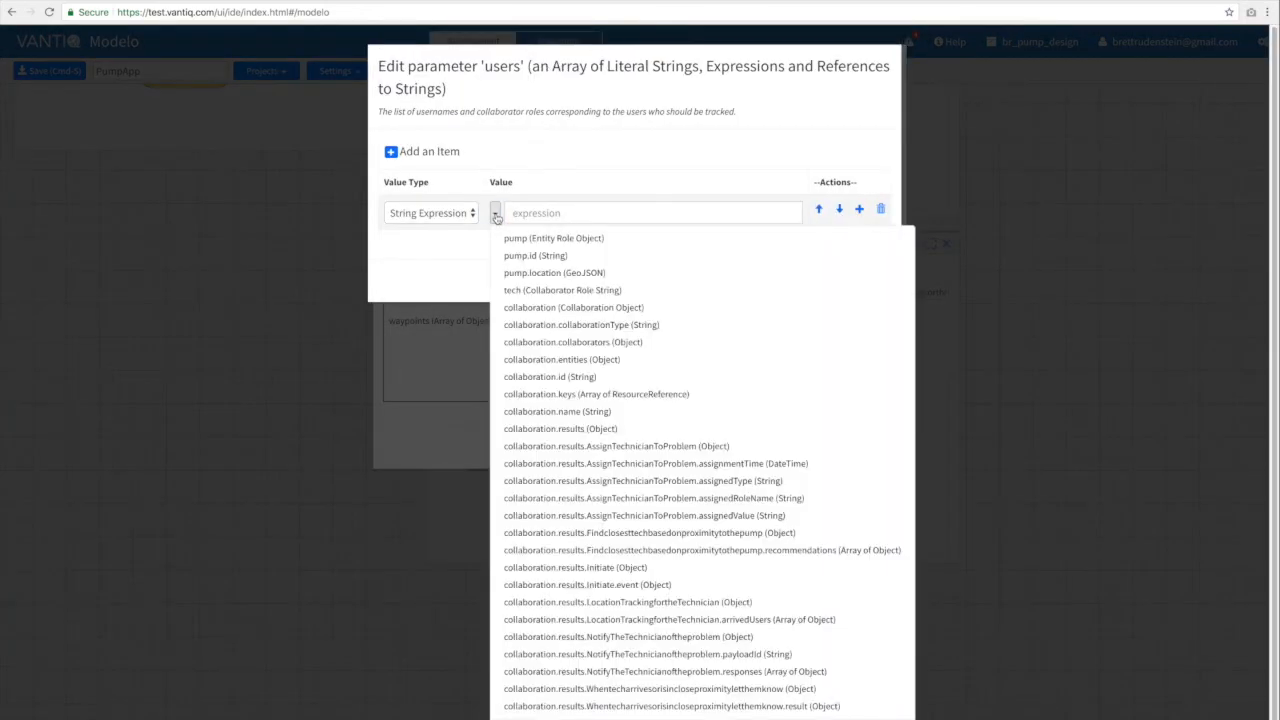
{"action": "left_click", "coordinate": [516, 284]}
{"action": "left_click", "coordinate": [878, 281]}
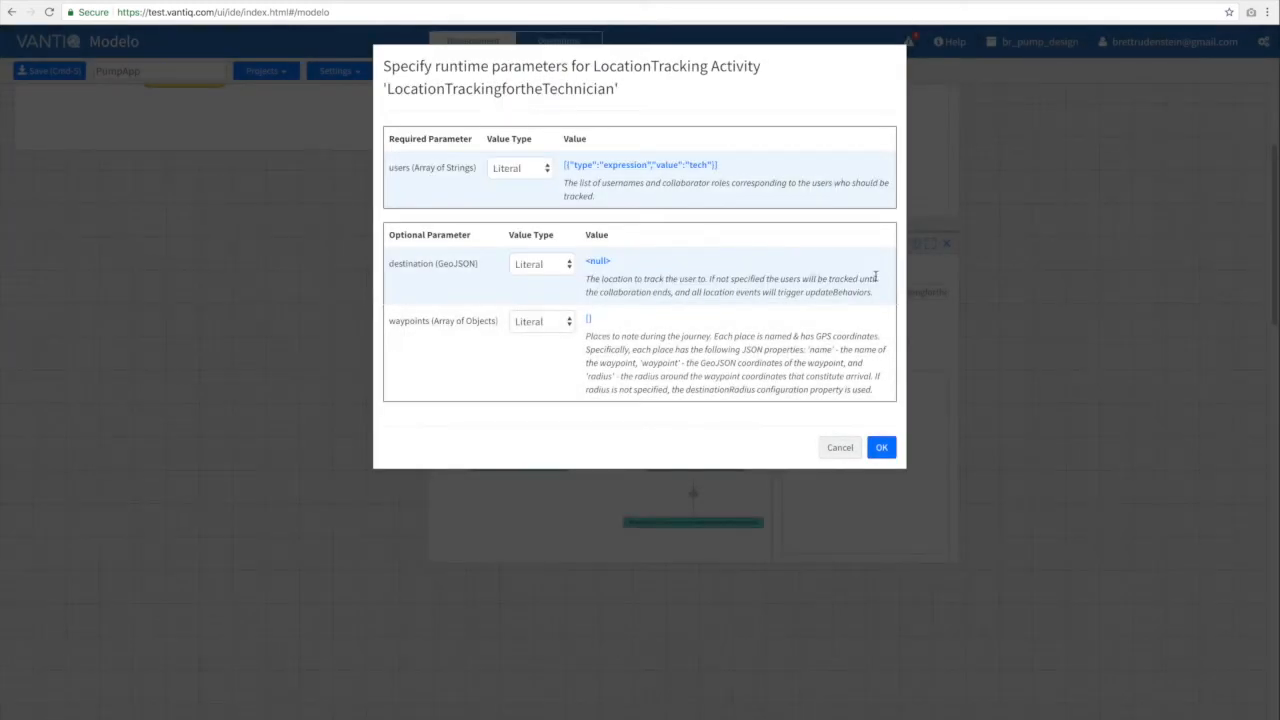
Set the location tracking destination to the expression pump.location and accept the runtime parameters.
{"action": "left_click", "coordinate": [561, 265]}
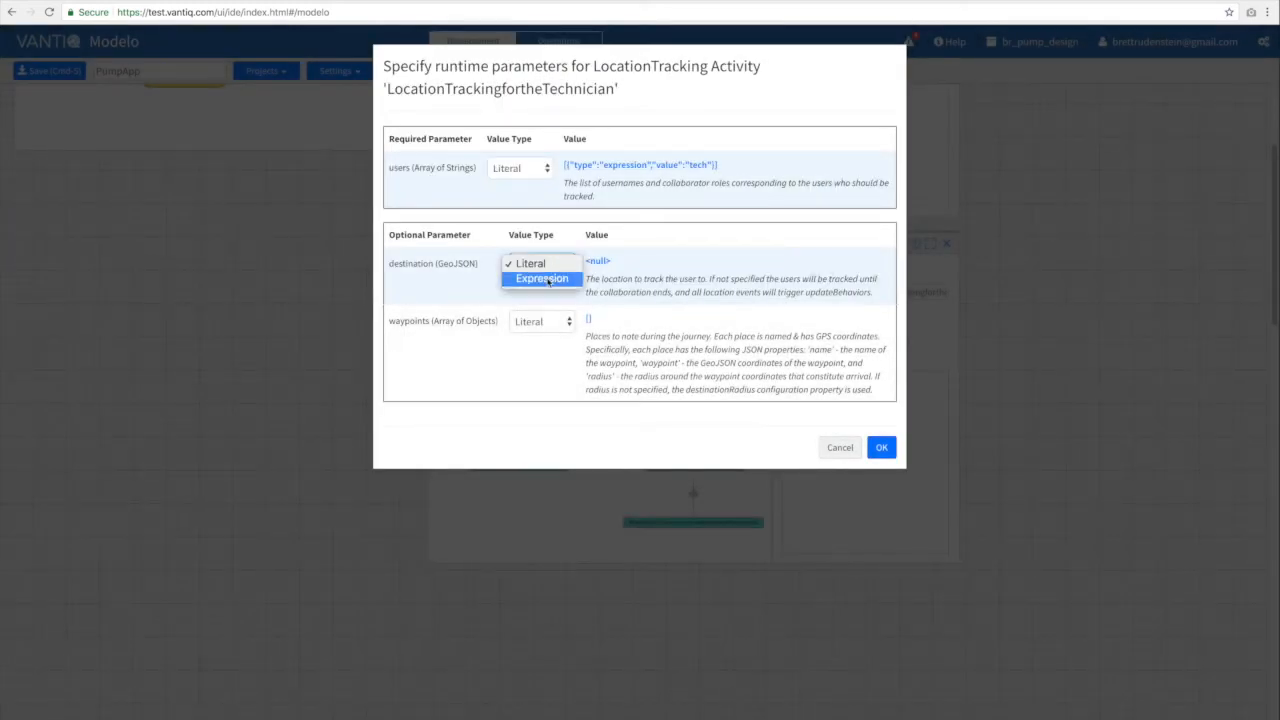
{"action": "left_click", "coordinate": [561, 279]}
{"action": "left_click", "coordinate": [591, 266]}
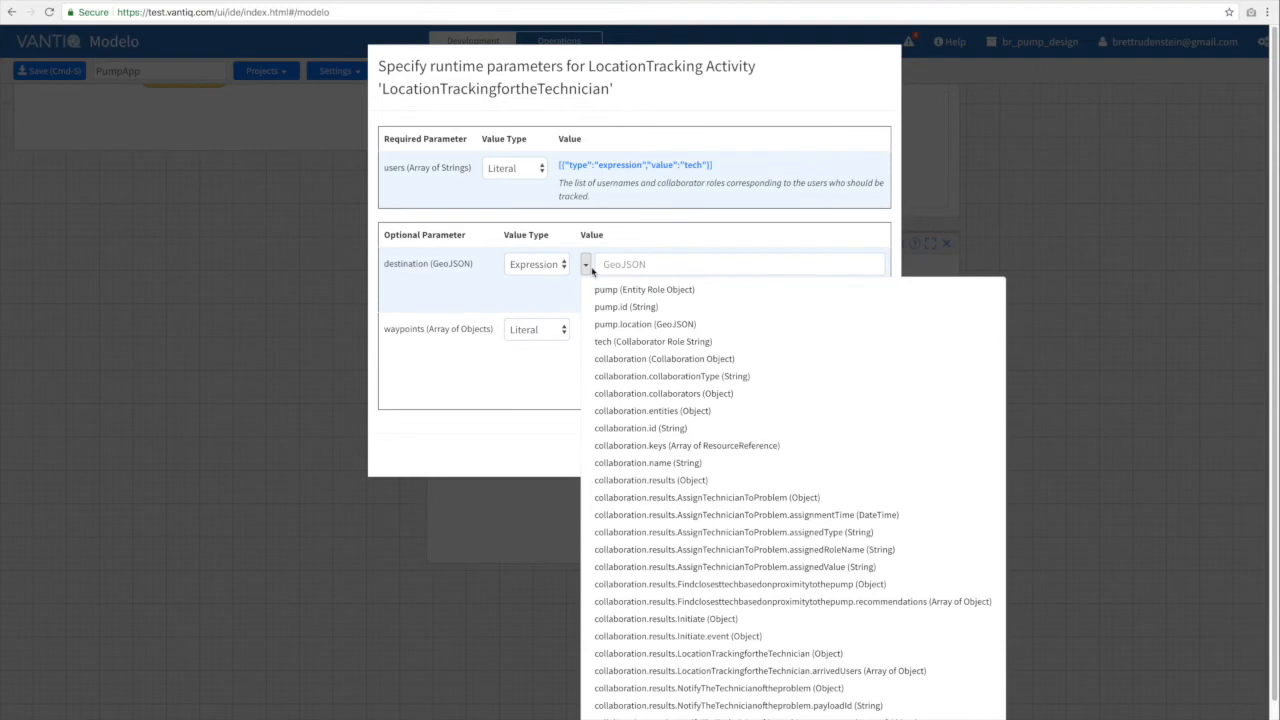
{"action": "left_click", "coordinate": [645, 324]}
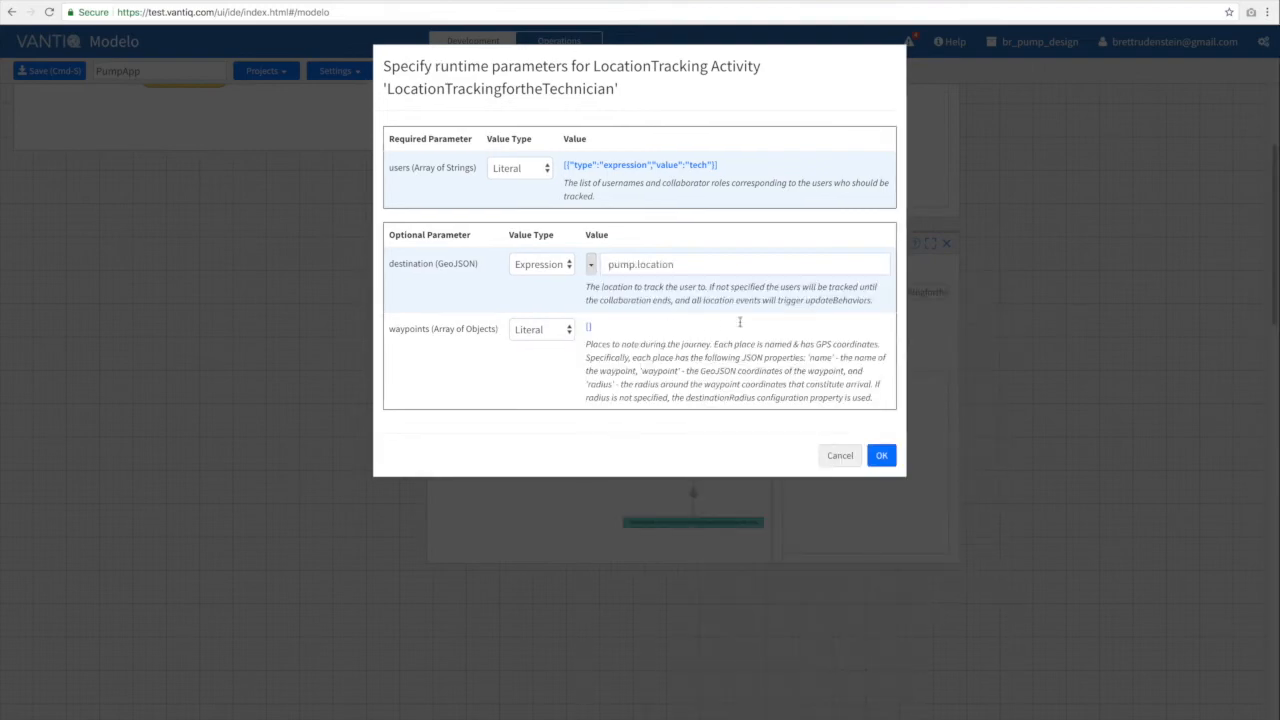
{"action": "left_click", "coordinate": [880, 455]}
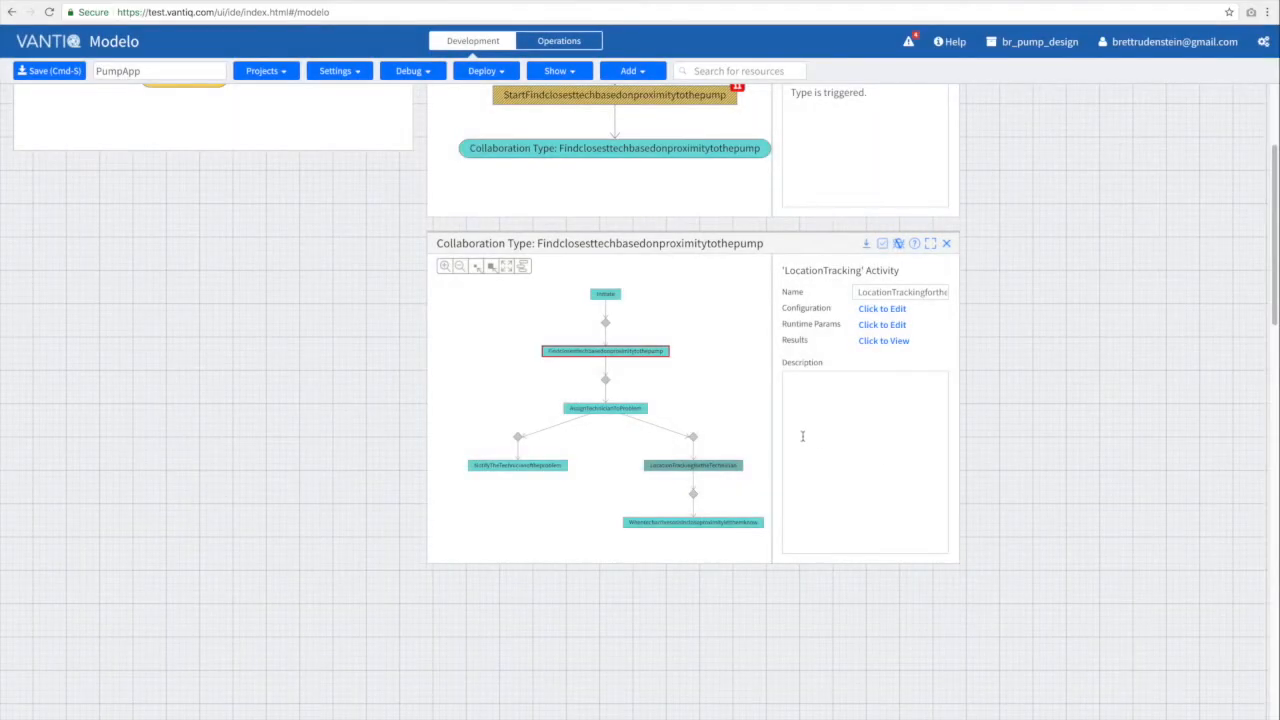
Configure the Execute activity for the technician's arrival with serviceName sendTextMessage.
{"action": "left_click", "coordinate": [697, 524]}
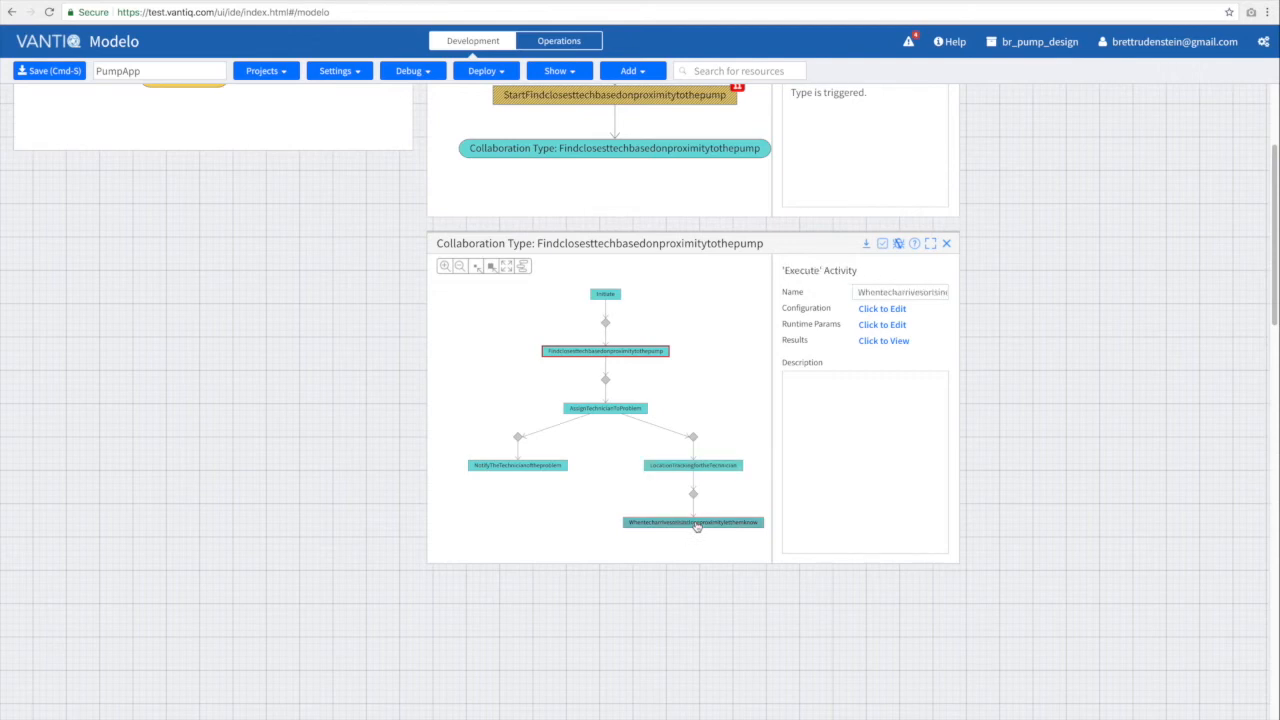
{"action": "left_click", "coordinate": [881, 311]}
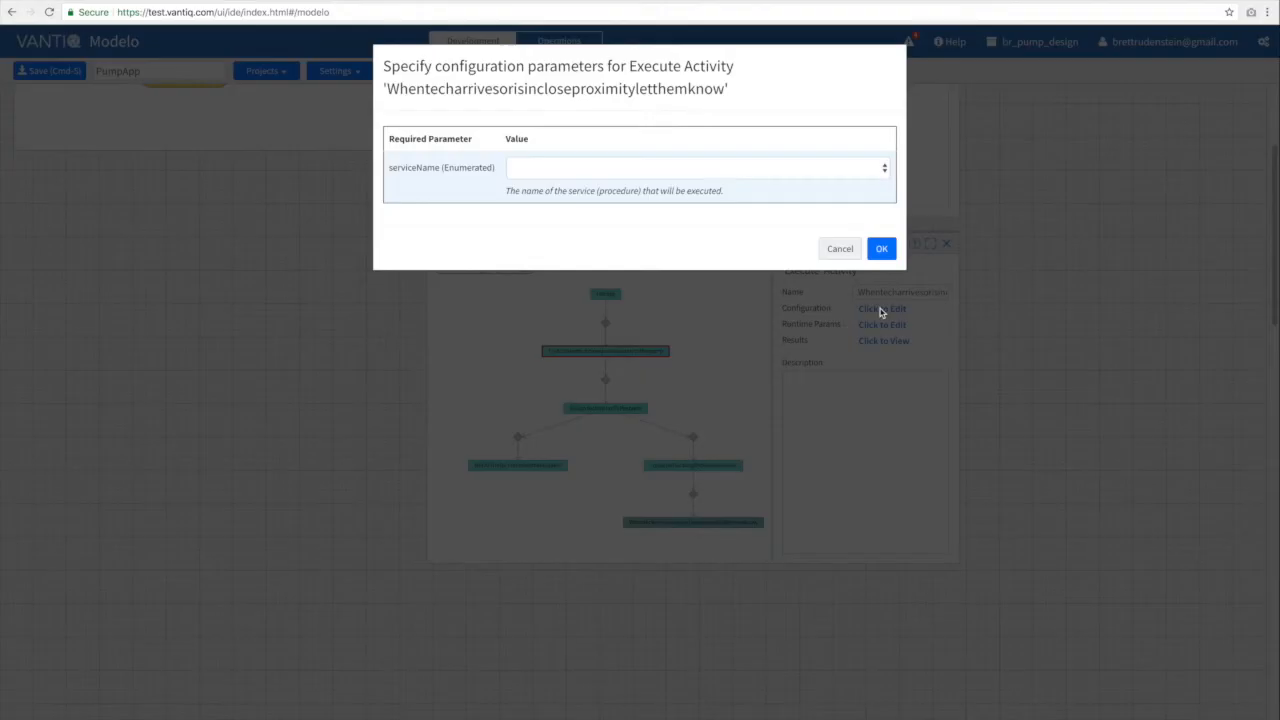
{"action": "left_click", "coordinate": [742, 170]}
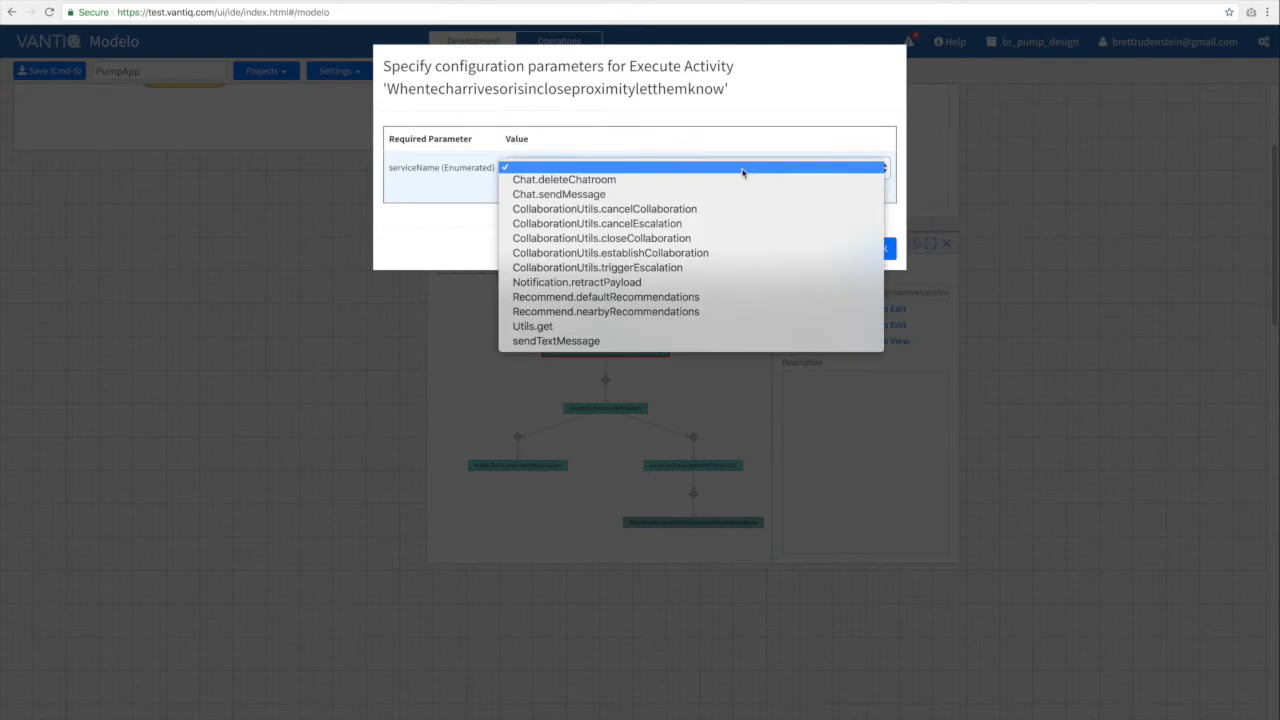
{"action": "left_click", "coordinate": [590, 342]}
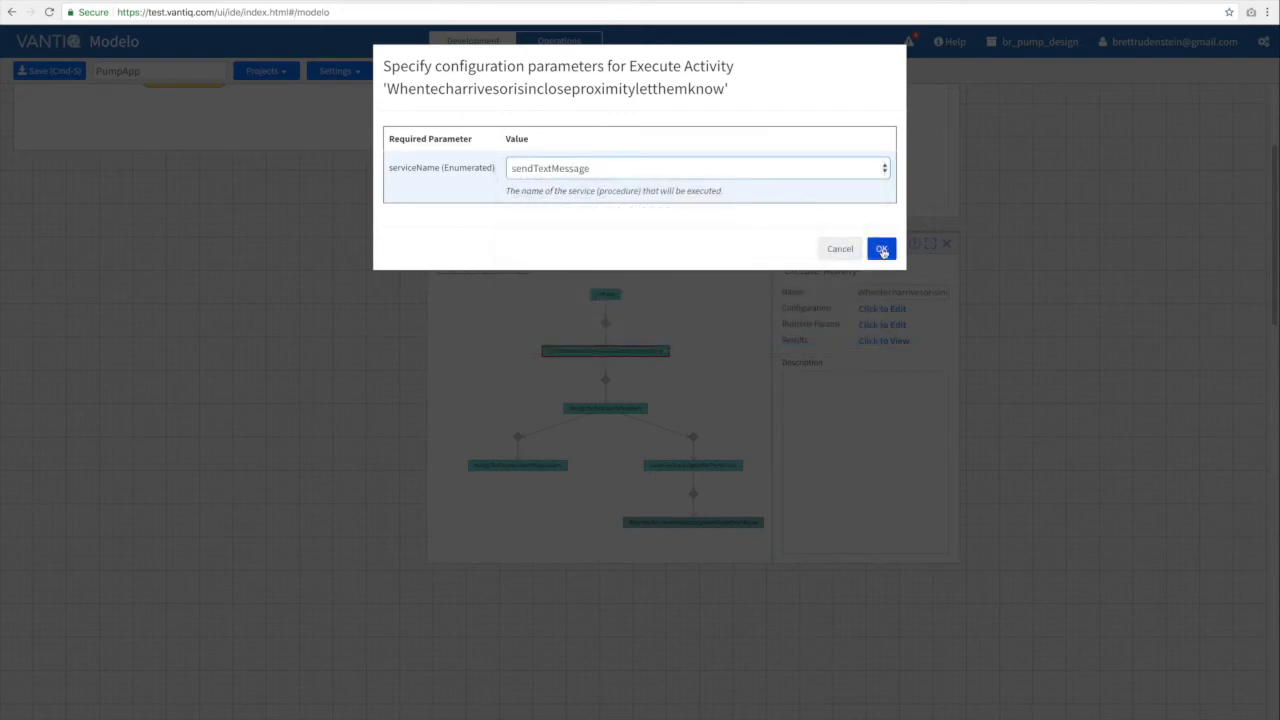
{"action": "left_click", "coordinate": [881, 251]}
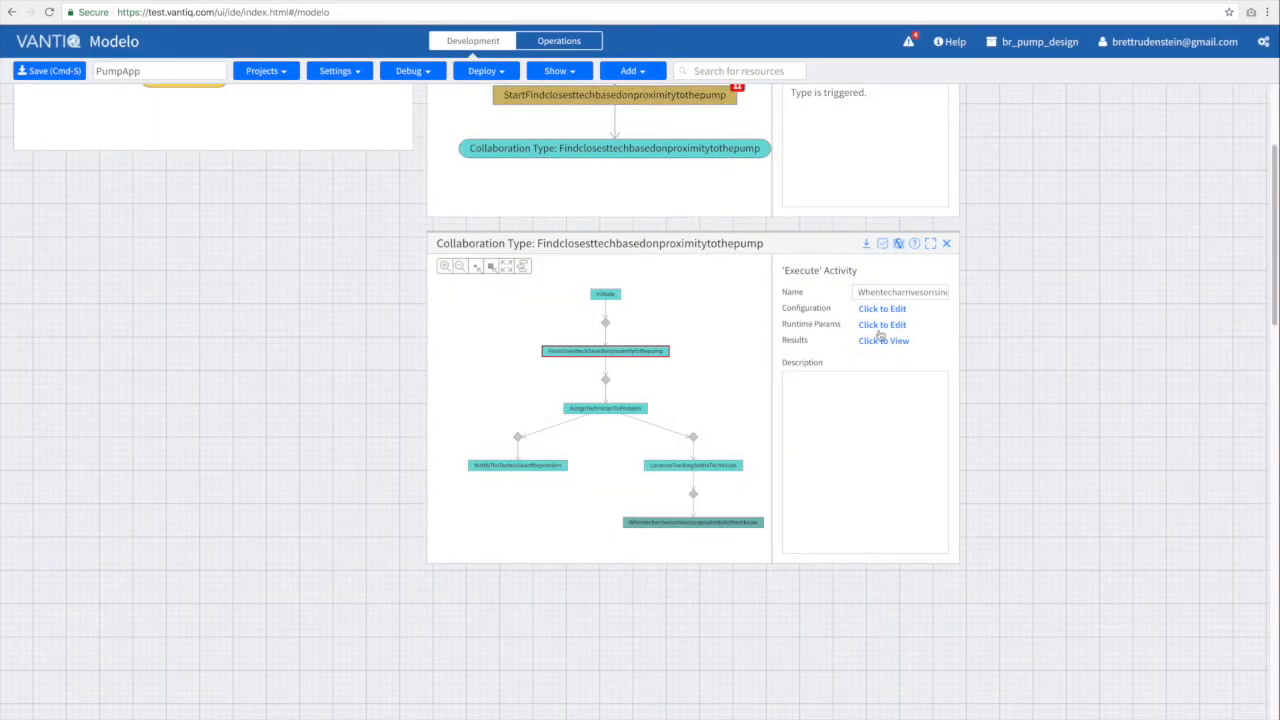
Add two items to the arrival Execute activity's parameters runtime parameter and set the first to the expression tech.
{"action": "left_click", "coordinate": [884, 324]}
{"action": "left_click", "coordinate": [580, 167]}
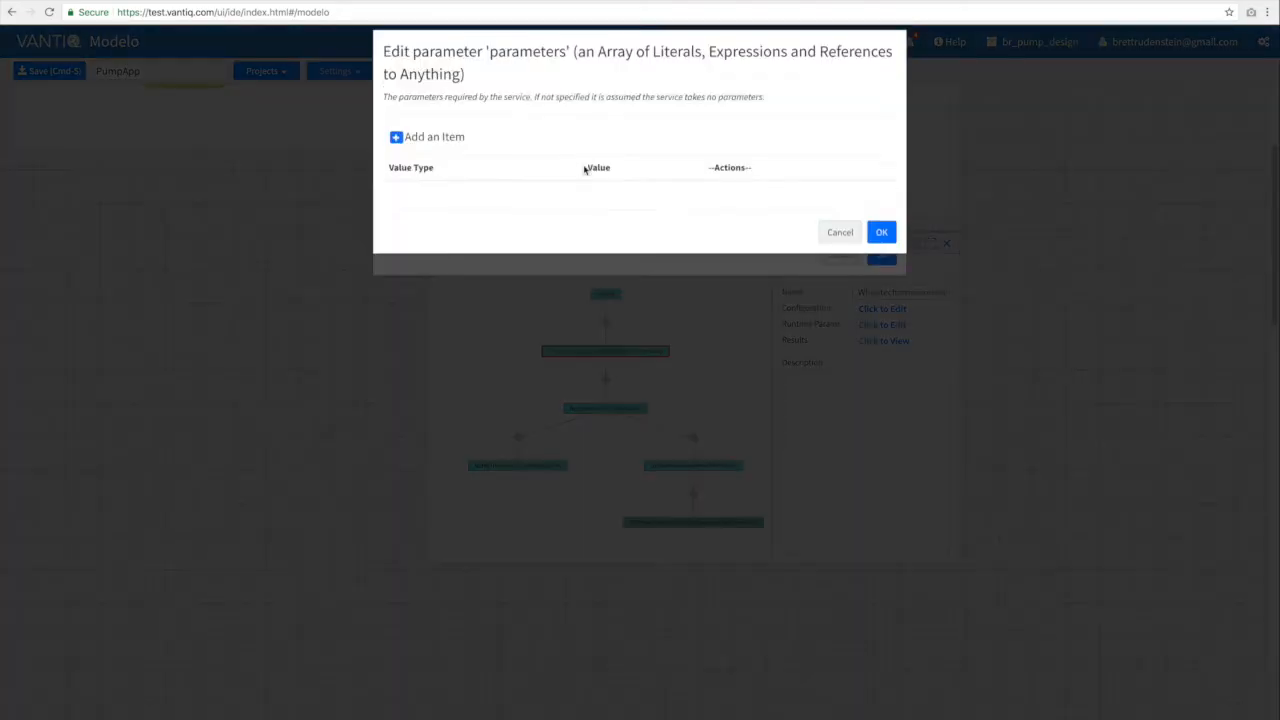
{"action": "left_click", "coordinate": [396, 153]}
{"action": "left_click", "coordinate": [396, 153]}
{"action": "left_click", "coordinate": [438, 216]}
{"action": "left_click", "coordinate": [433, 227]}
{"action": "left_click", "coordinate": [487, 213]}
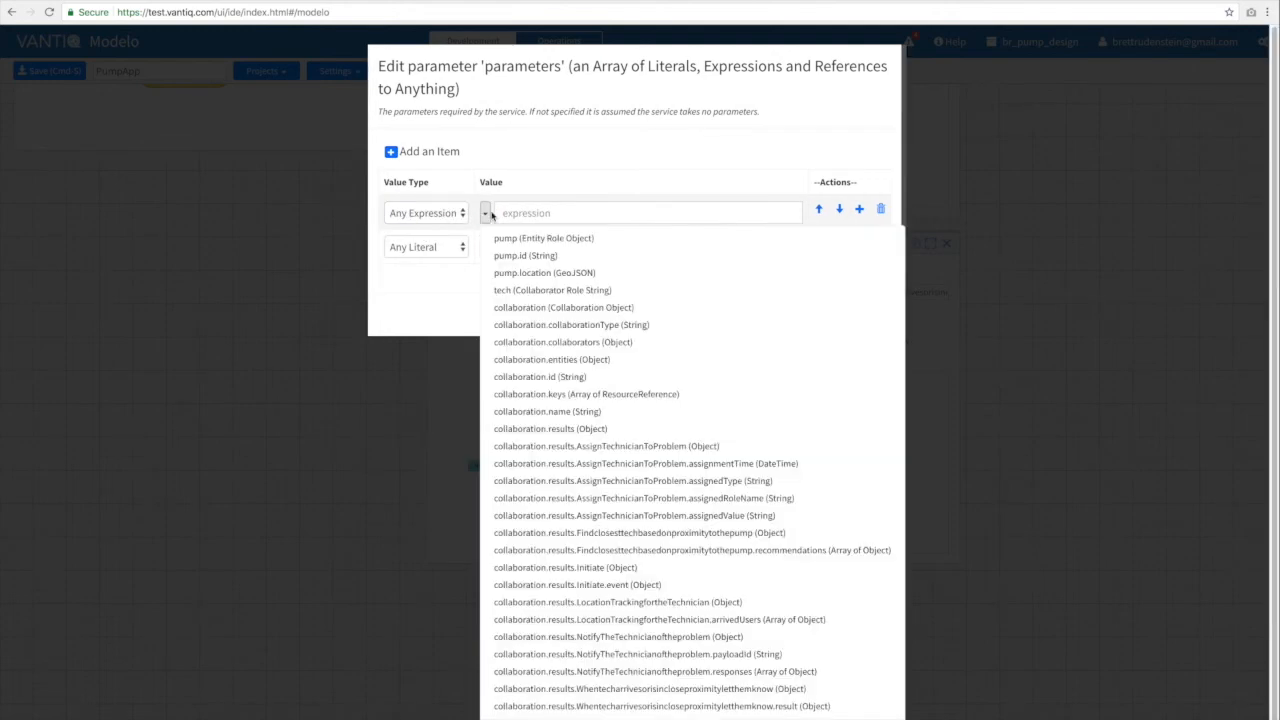
{"action": "left_click", "coordinate": [512, 290]}
Set the second service parameter to the literal "You have arrived" and accept the Execute activity's runtime parameters.
{"action": "left_click", "coordinate": [511, 250]}
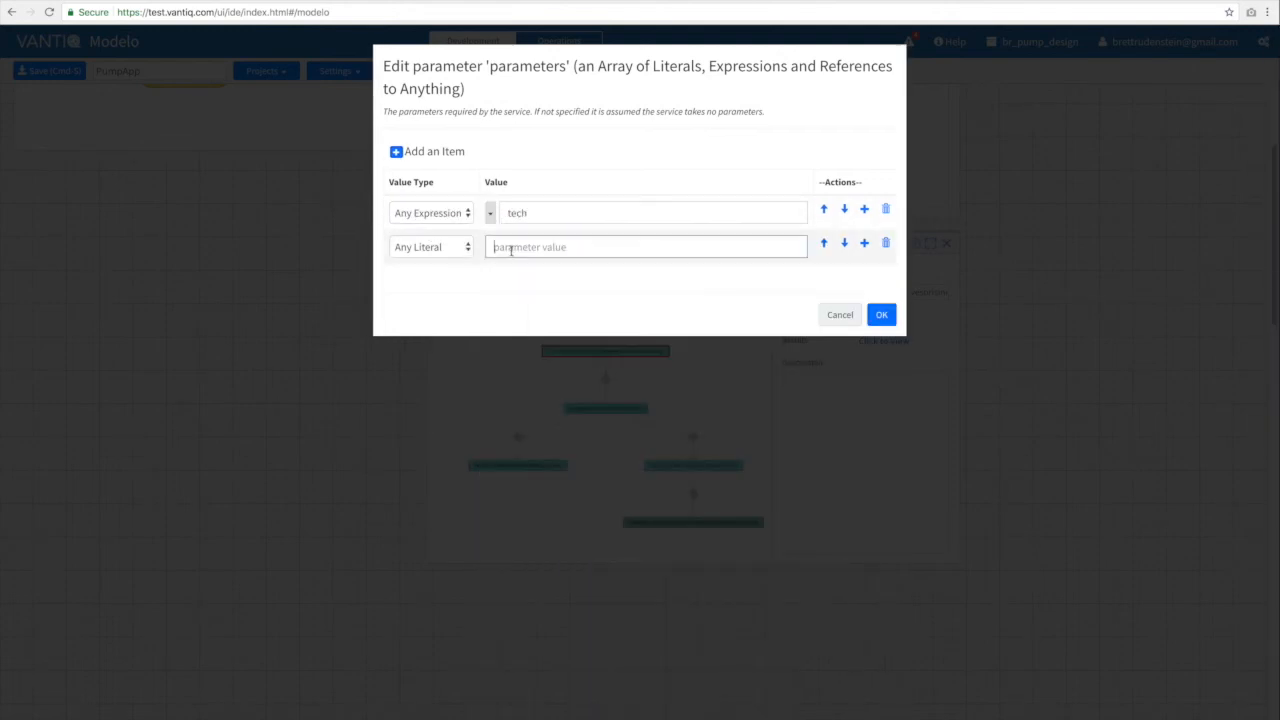
{"action": "type", "text": "\"You have arrived"}
{"action": "left_click", "coordinate": [881, 314]}
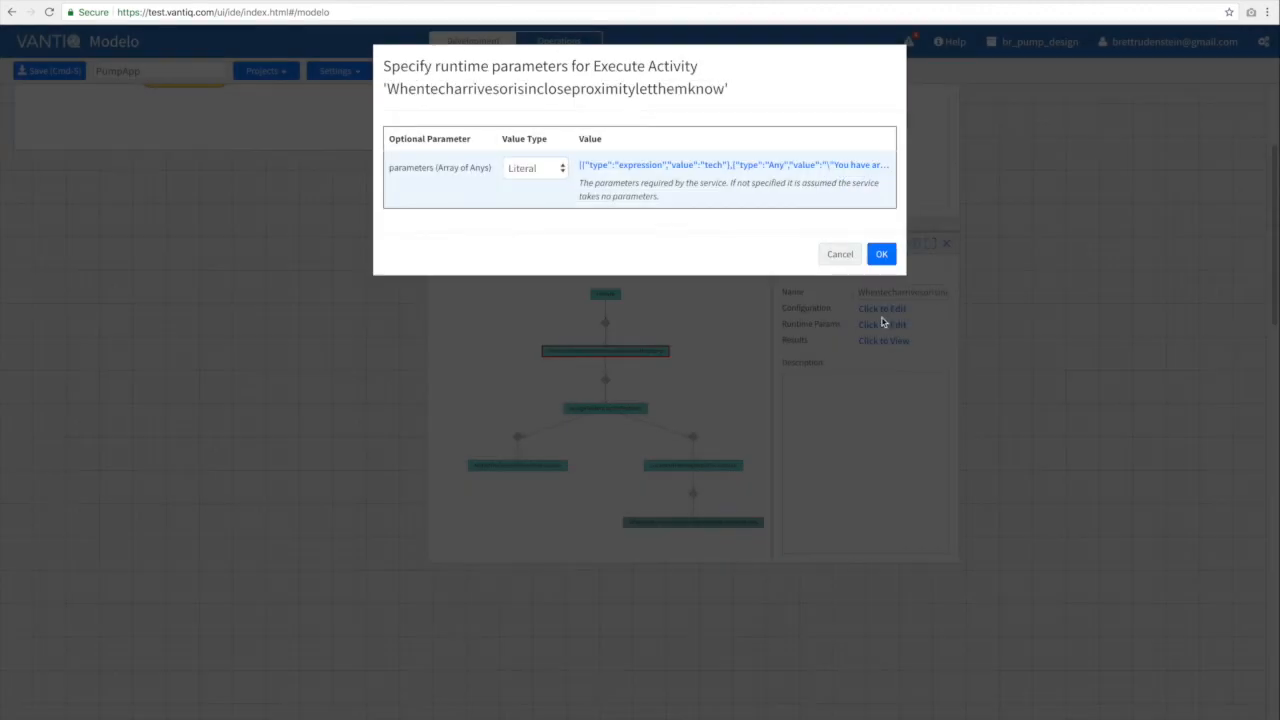
{"action": "left_click", "coordinate": [891, 256]}
Save the Findclosesttechbasedonproximitytothepump collaboration type and close all its active instances.
{"action": "left_click", "coordinate": [868, 247]}
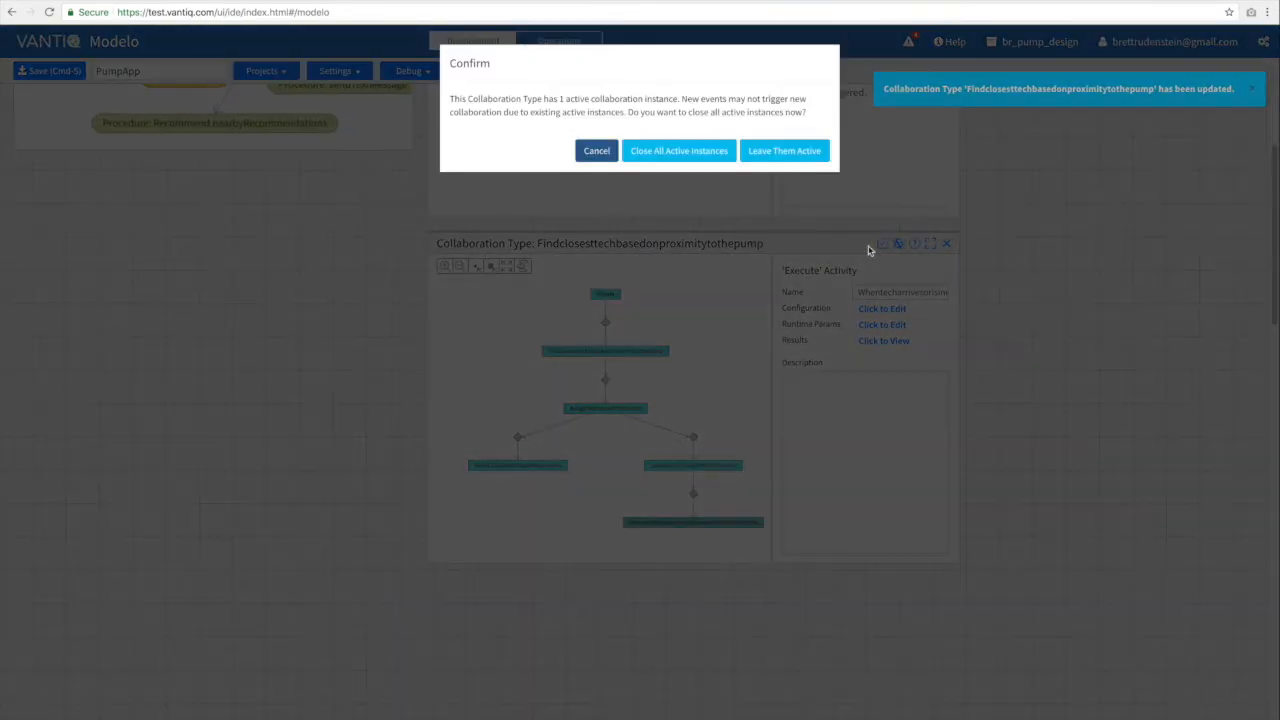
{"action": "left_click", "coordinate": [684, 152]}
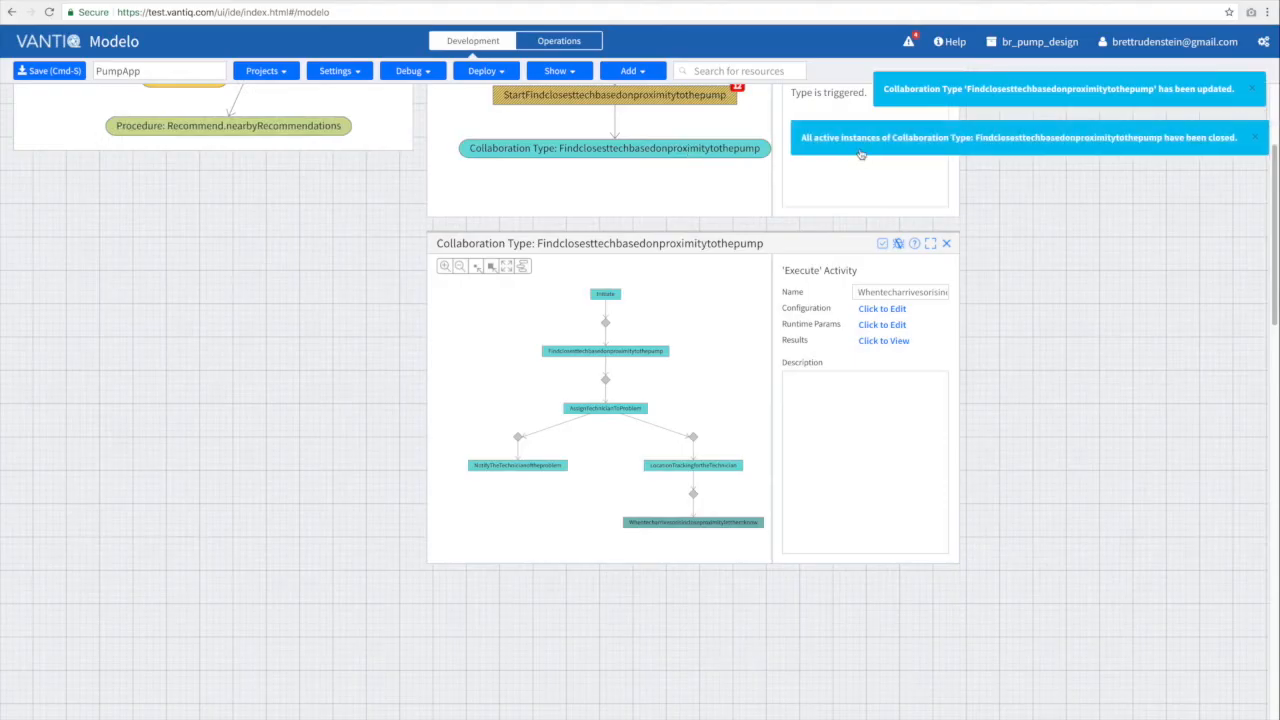
{"action": "scroll", "coordinate": [1050, 228], "scroll_direction": "up", "scroll_amount": 3}
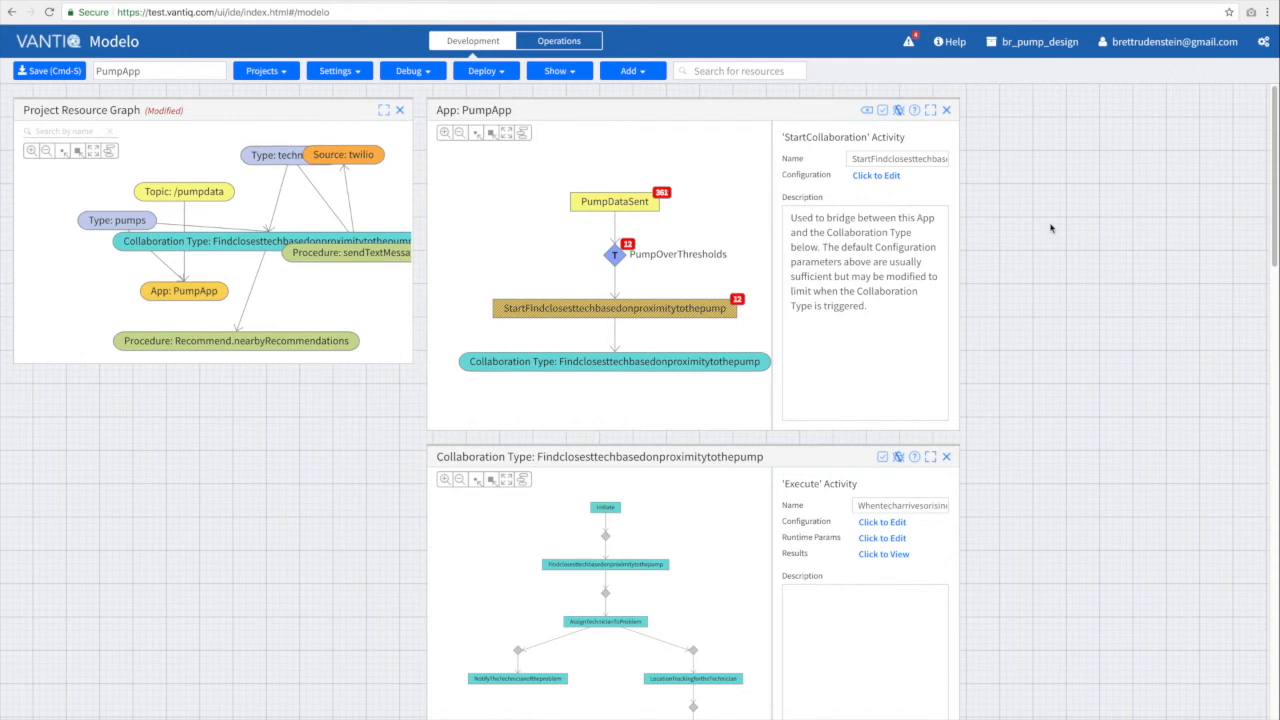
{"action": "scroll", "coordinate": [1050, 228], "scroll_direction": "down", "scroll_amount": 1}
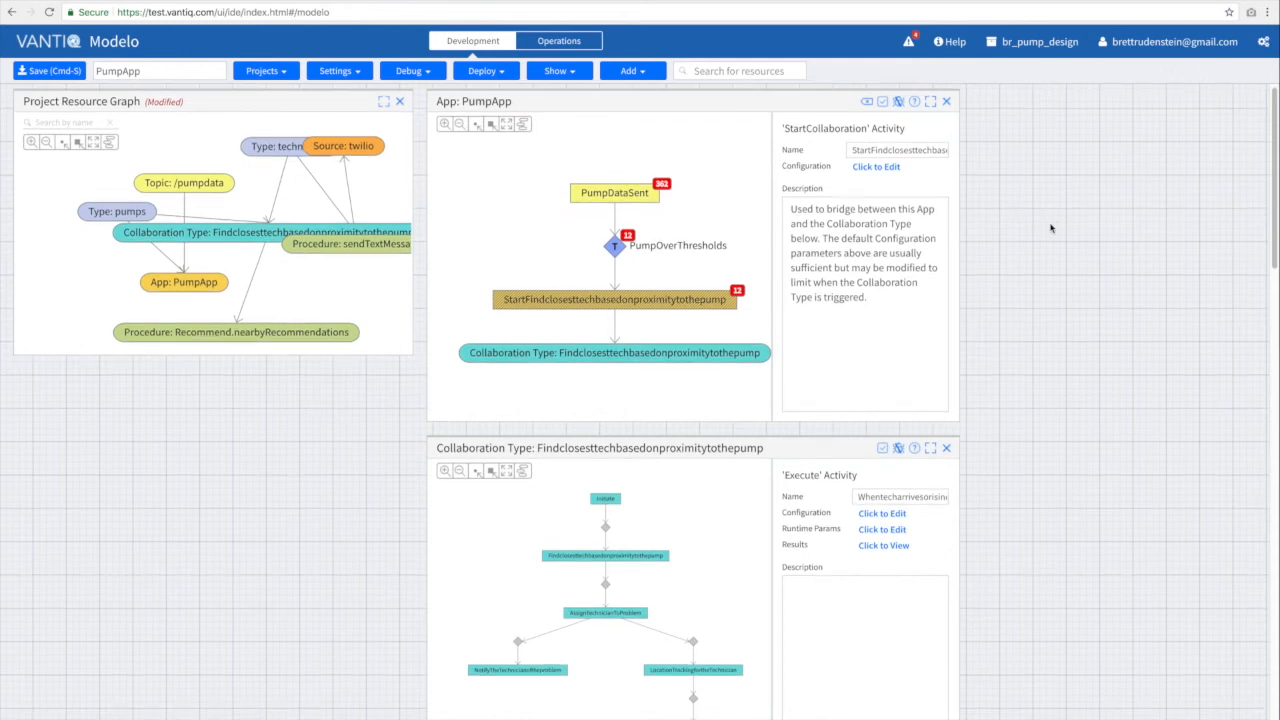